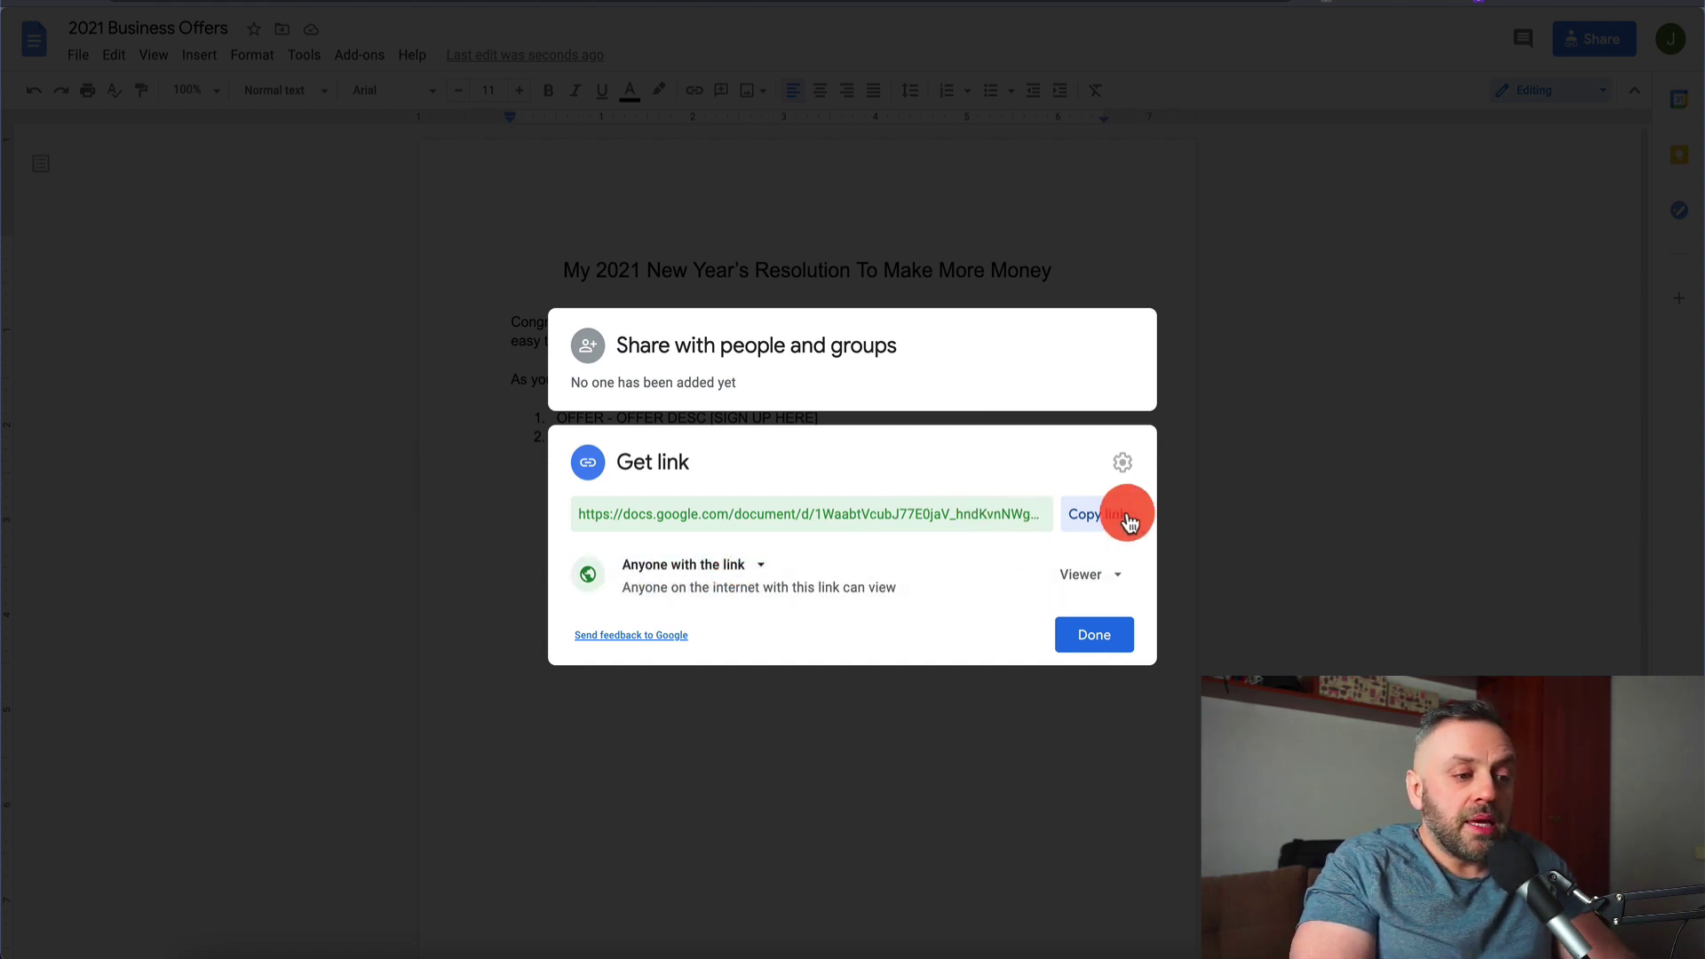
Close the Google Docs sharing dialog with Done
click(1087, 635)
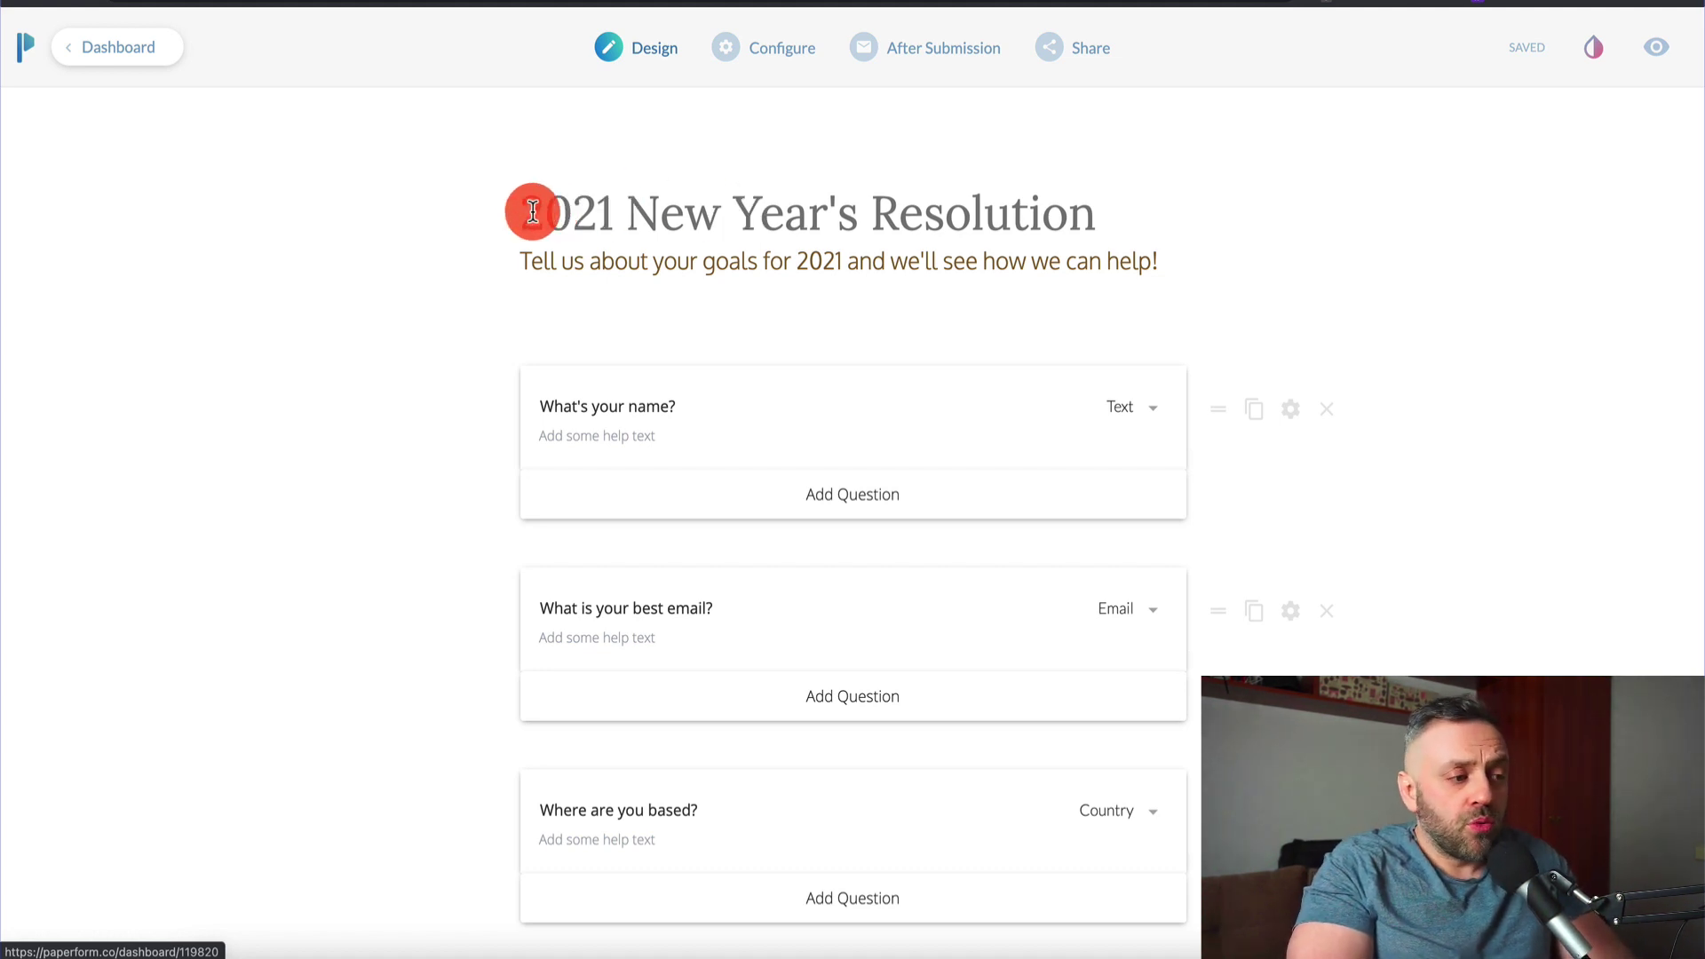
Append 'Checklist' to the form title, making it '2021 New Year's Resolution Checklist'
click(1107, 206)
text(Checklist)
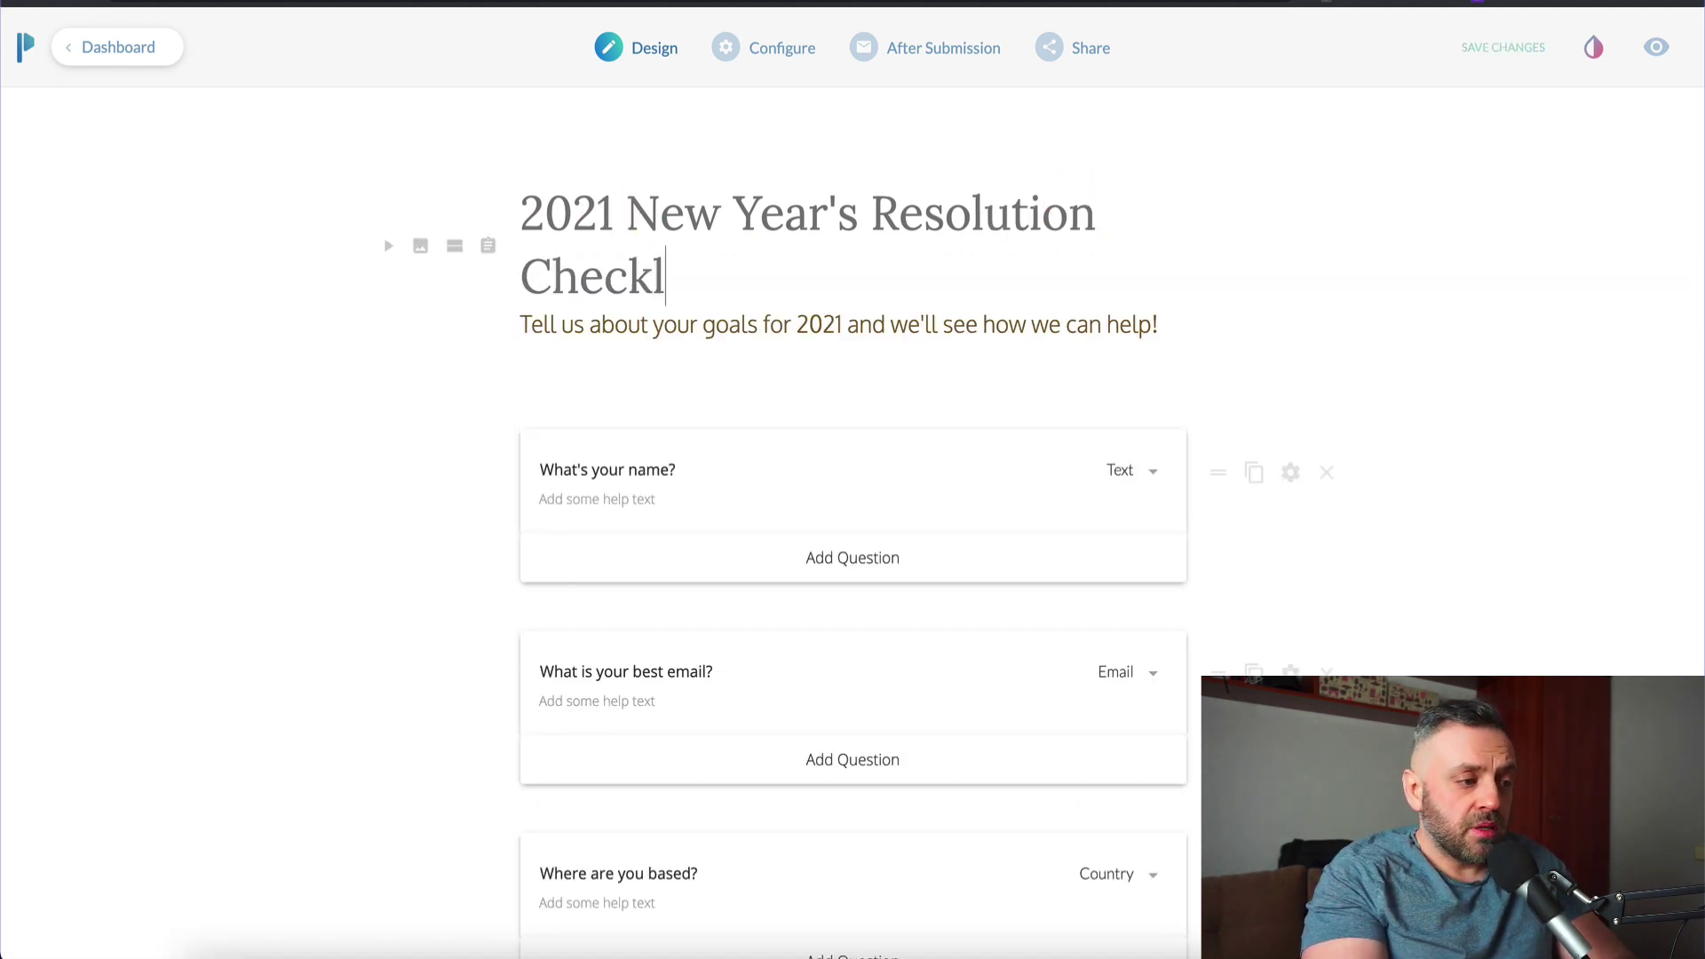
click(662, 314)
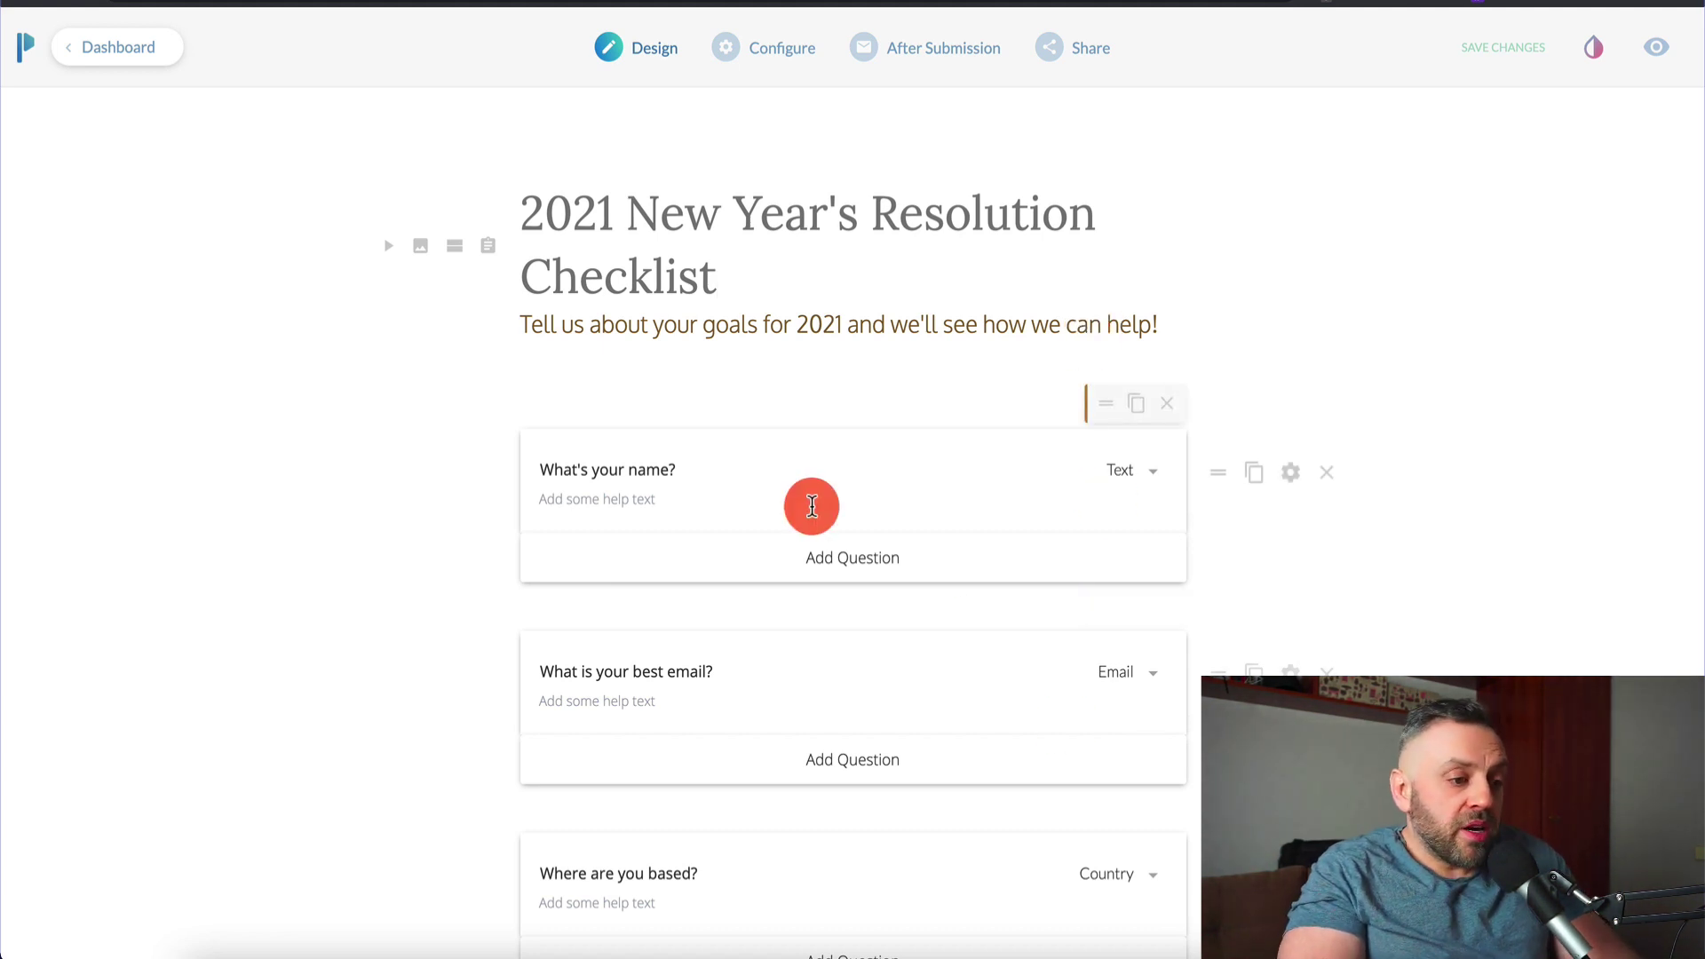
scroll(685, 483, down, 5)
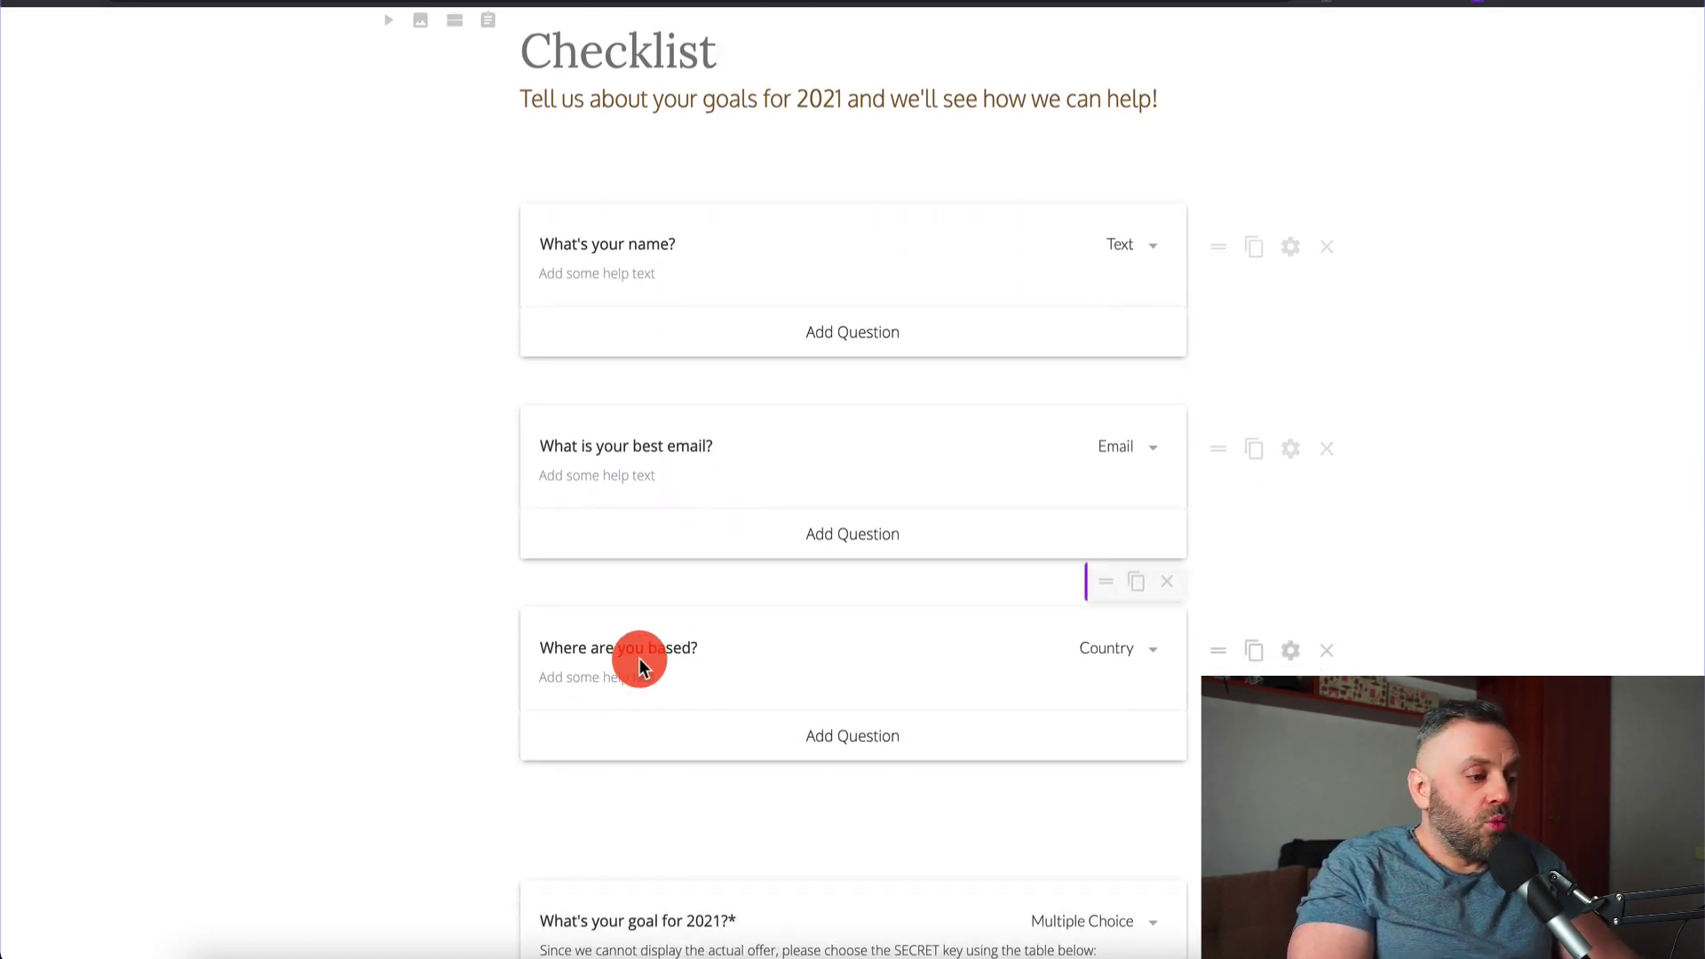
scroll(750, 656, down, 2)
scroll(751, 656, down, 2)
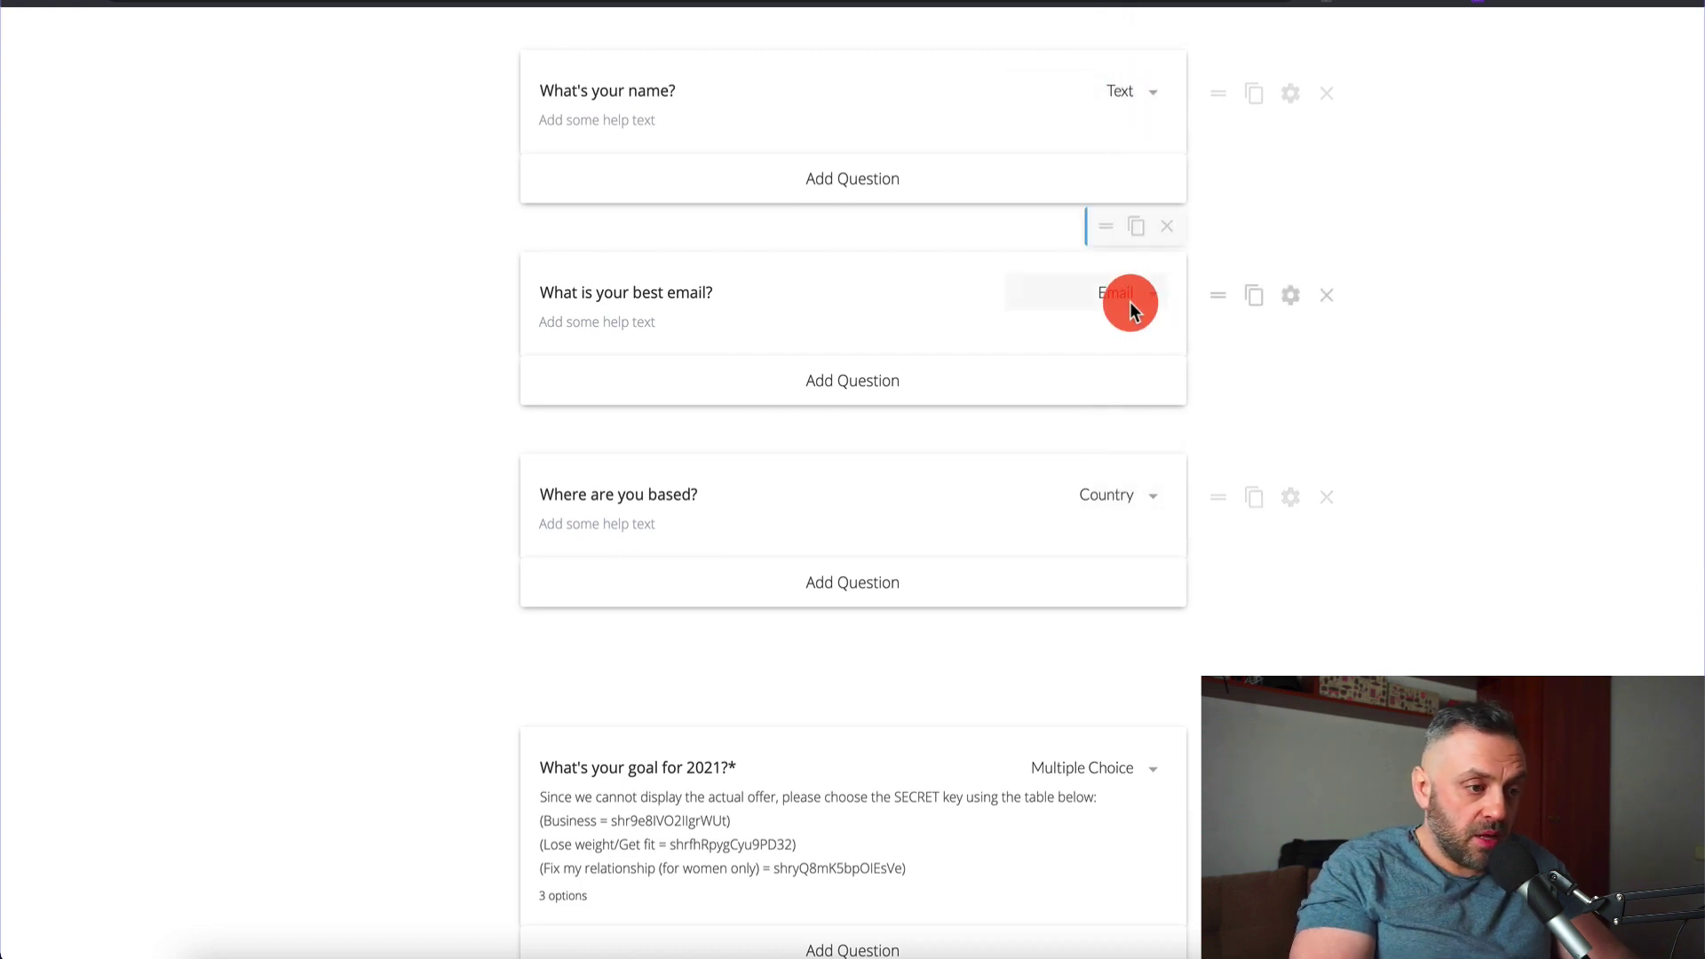
scroll(773, 559, down, 6)
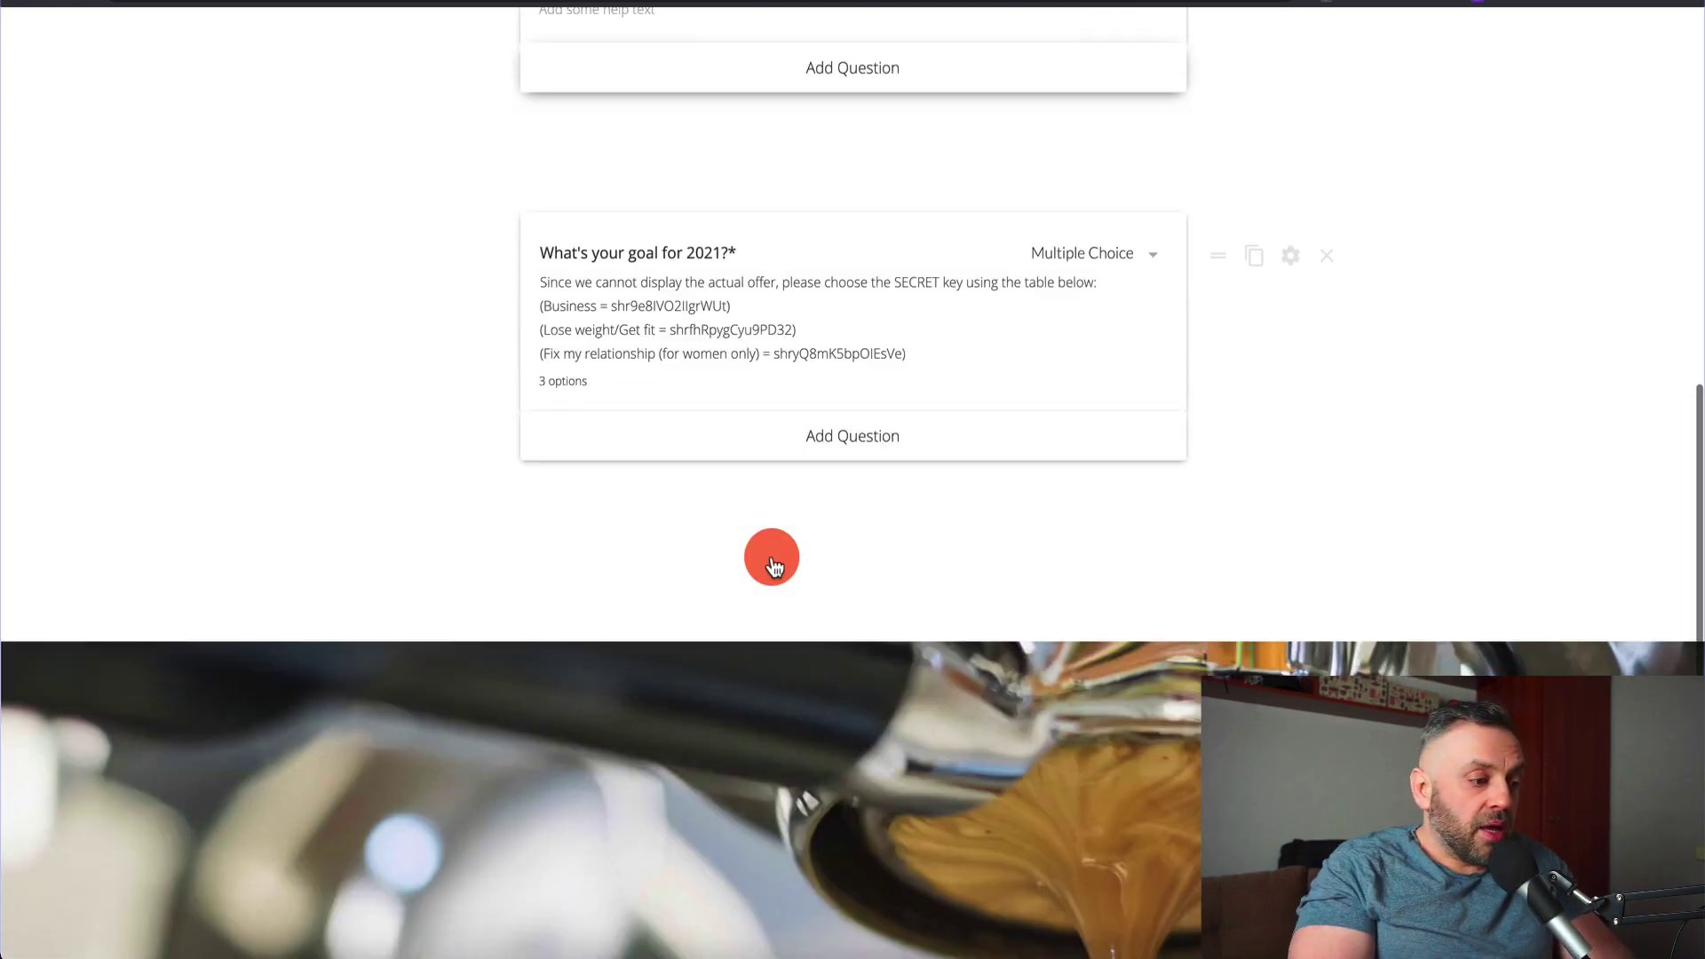
scroll(684, 278, up, 2)
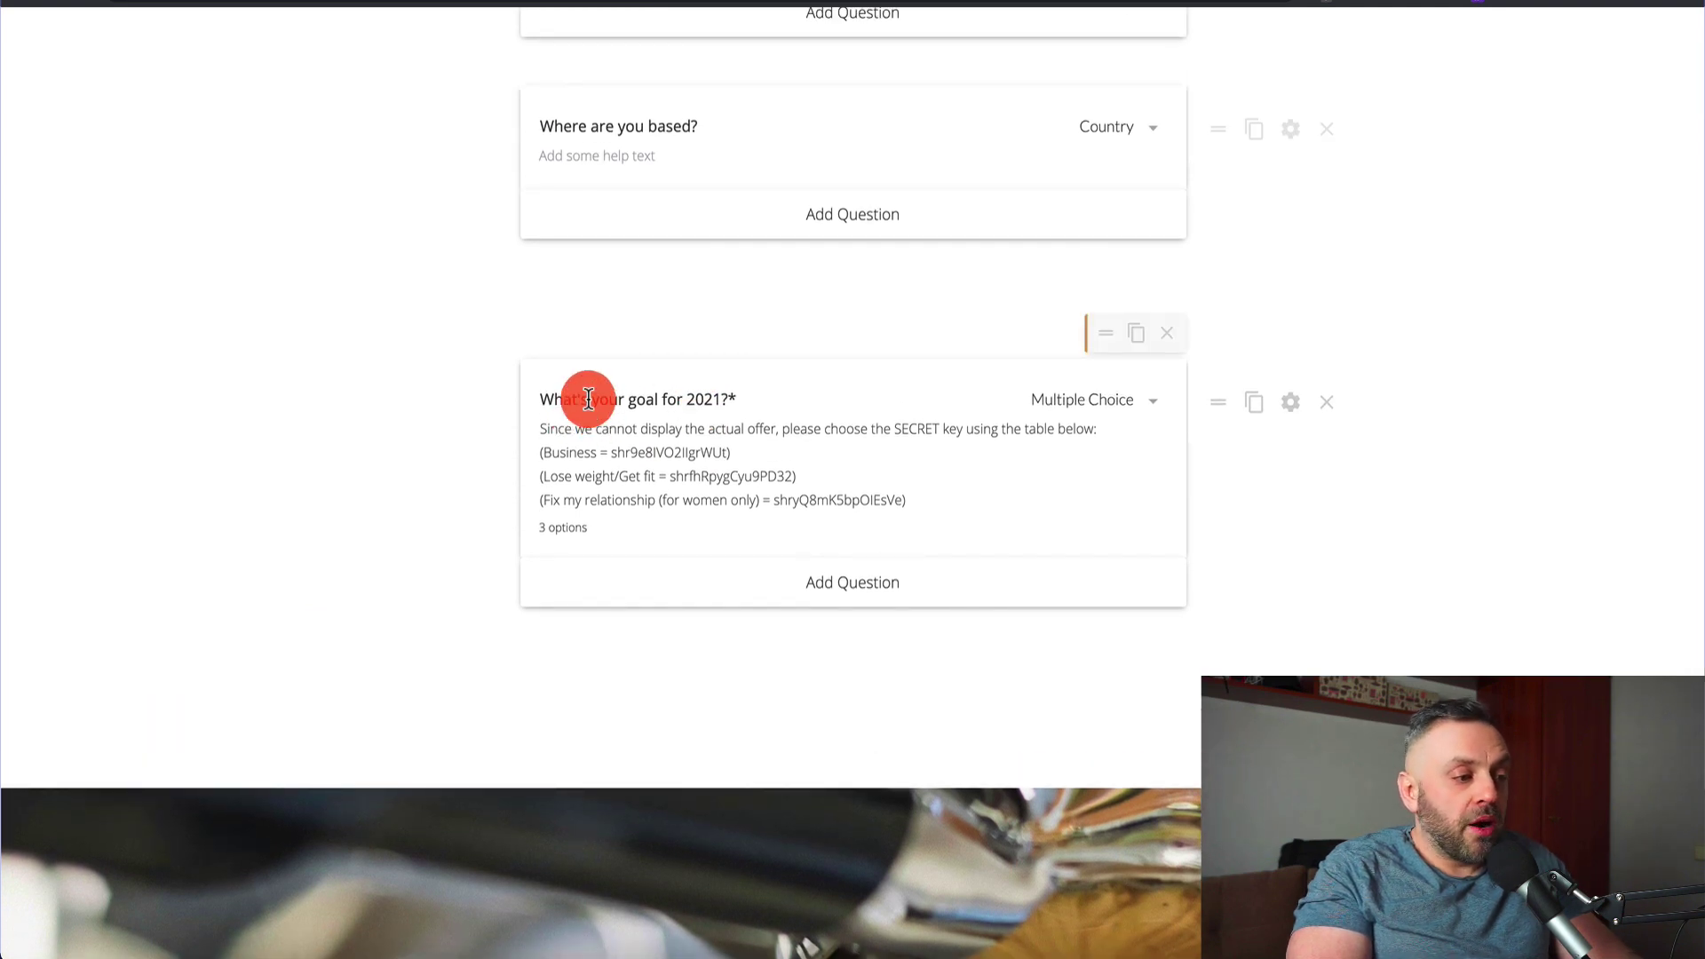
Reword the goal question from 'What's' to 'What are your goal for 2021?'
click(589, 399)
key(BackSpace)
key(BackSpace)
text(are)
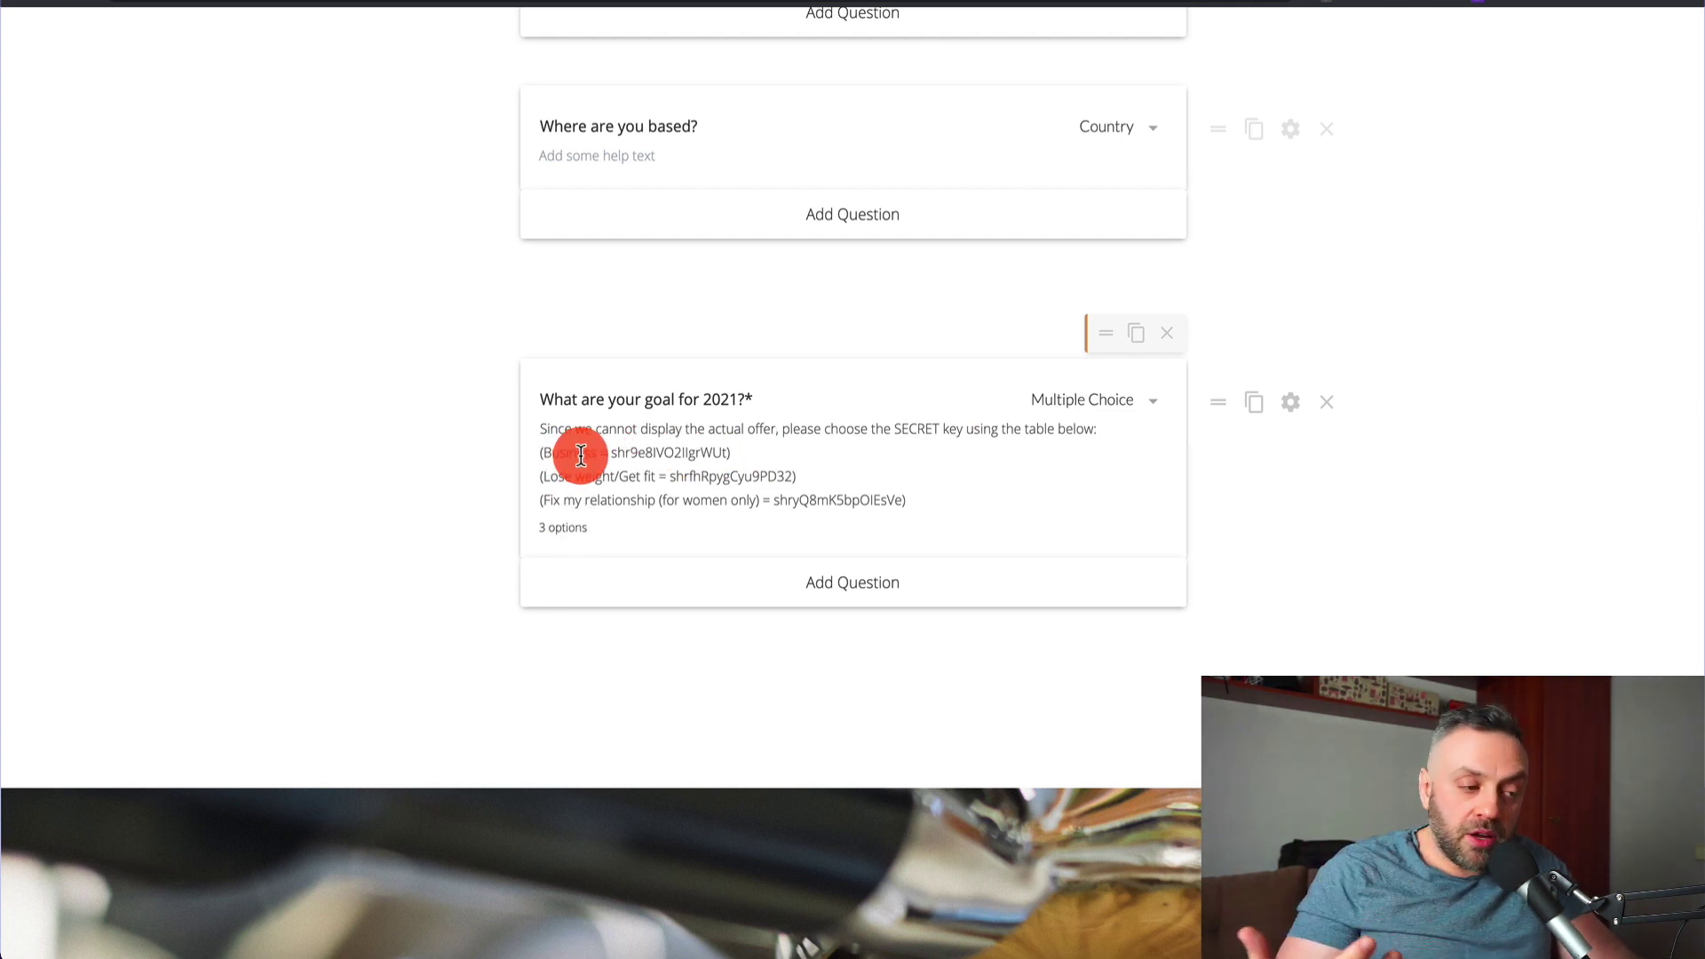
text(,)
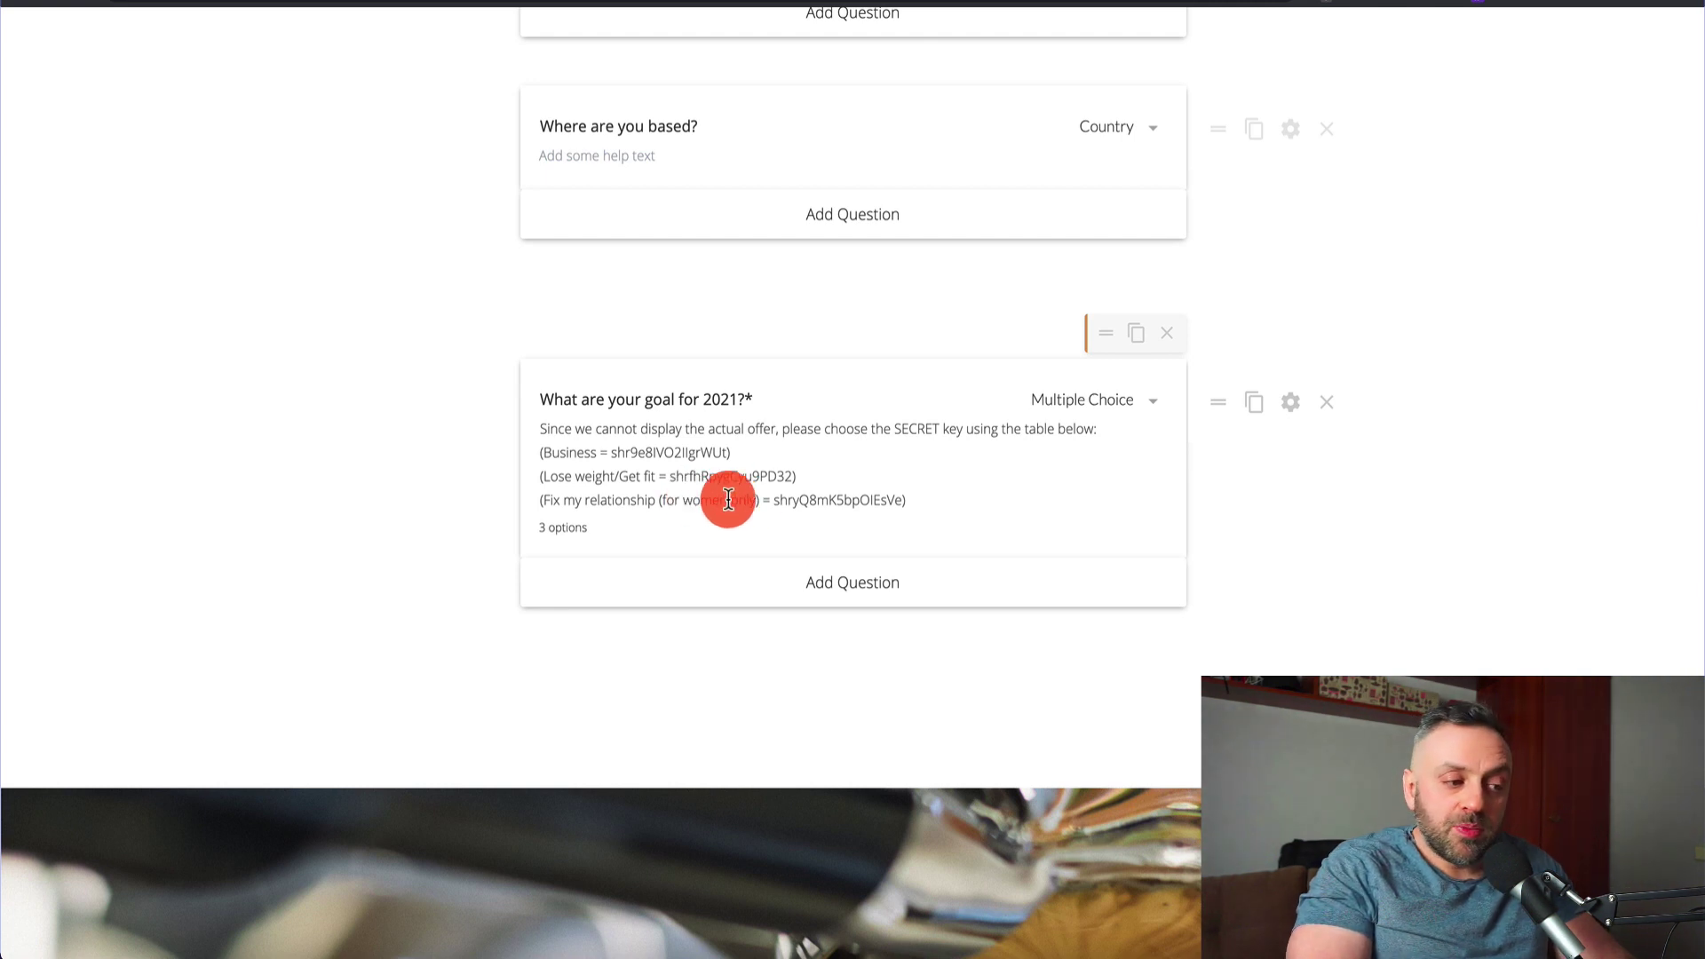
double_click(705, 501)
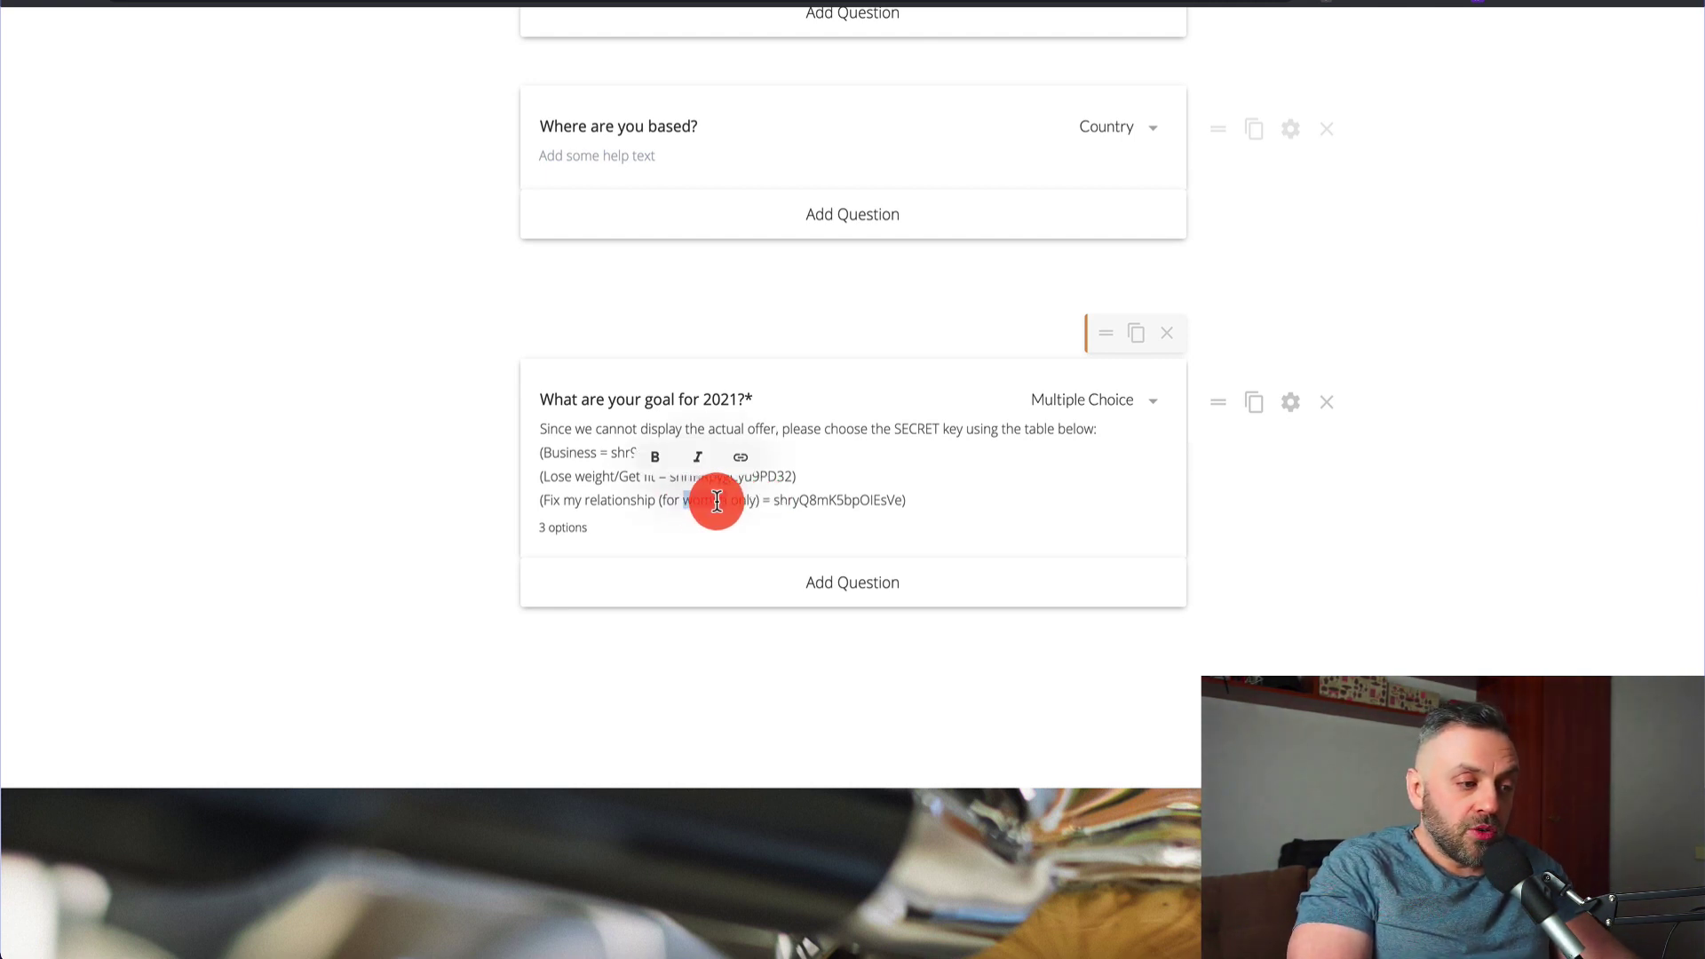
click(839, 500)
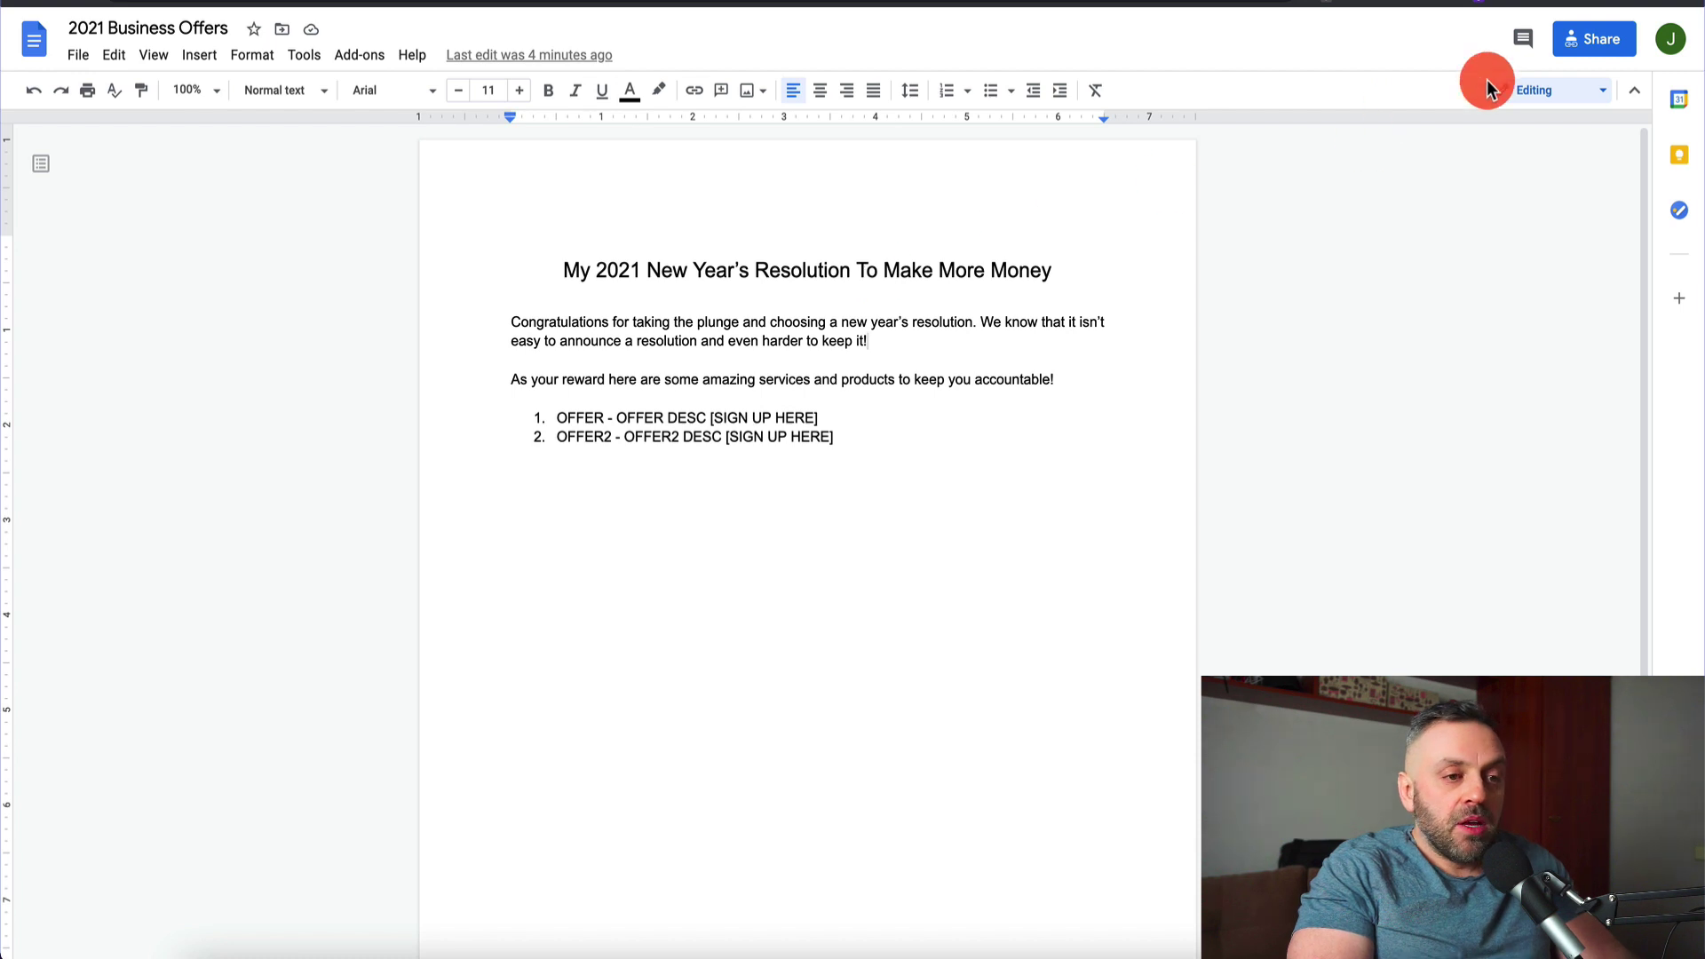
Copy the 2021 Business Offers doc's sharing link and paste it in the address bar to check it
click(1596, 53)
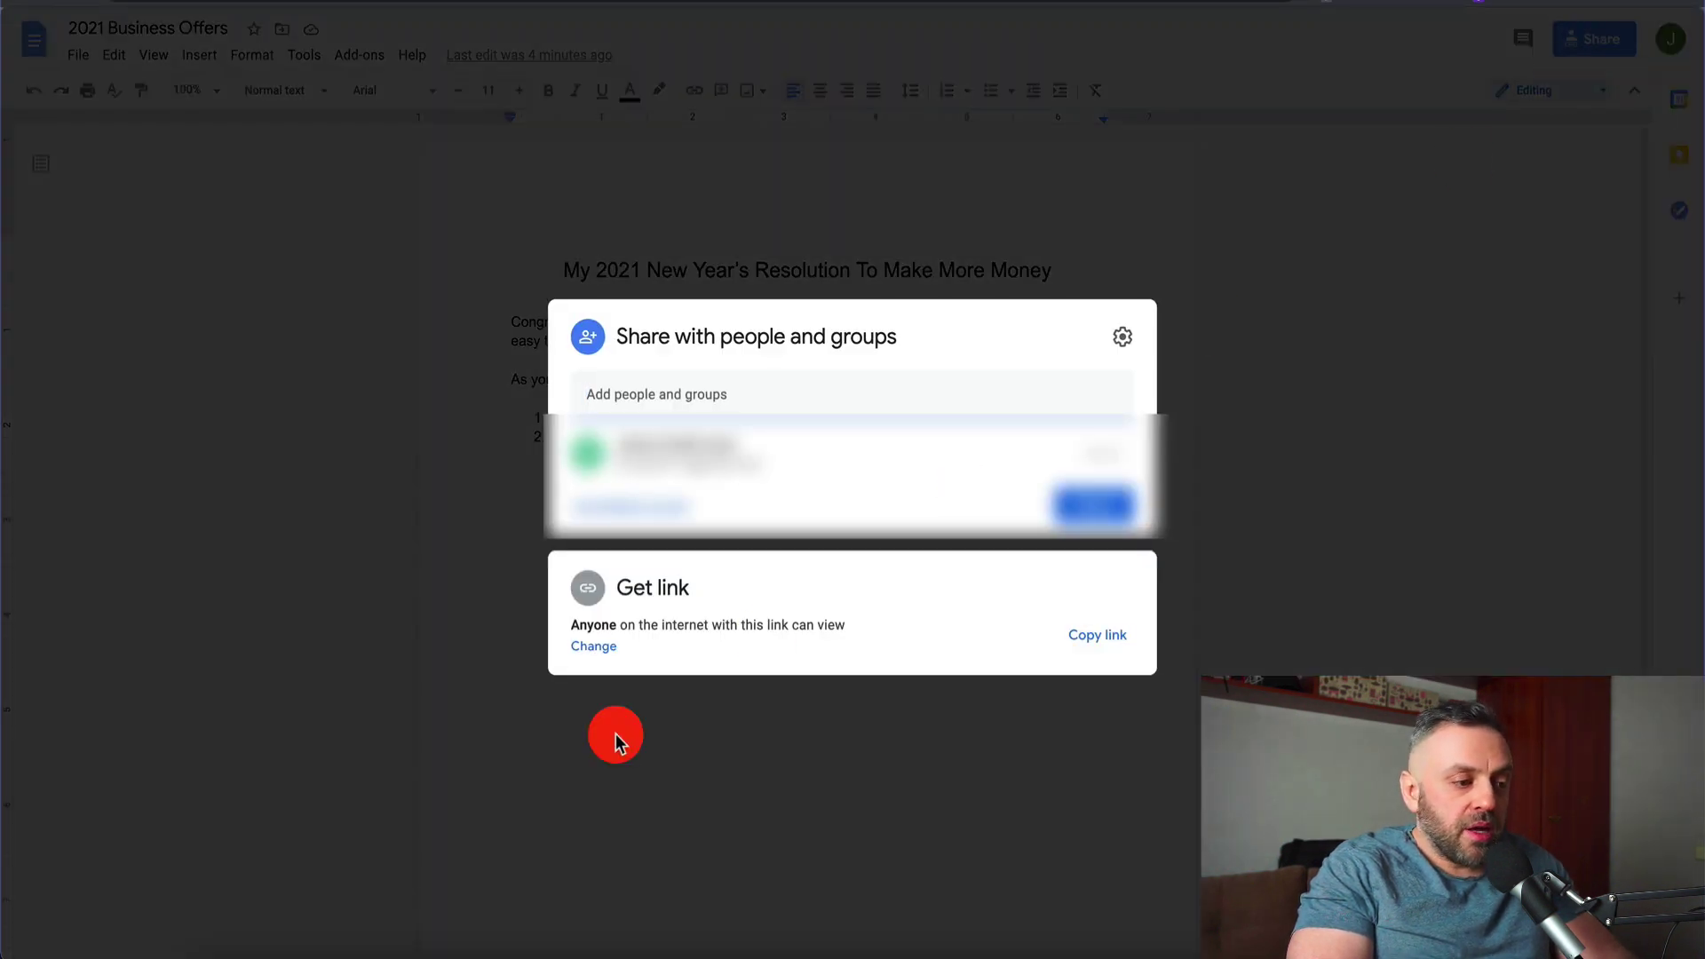
click(1089, 648)
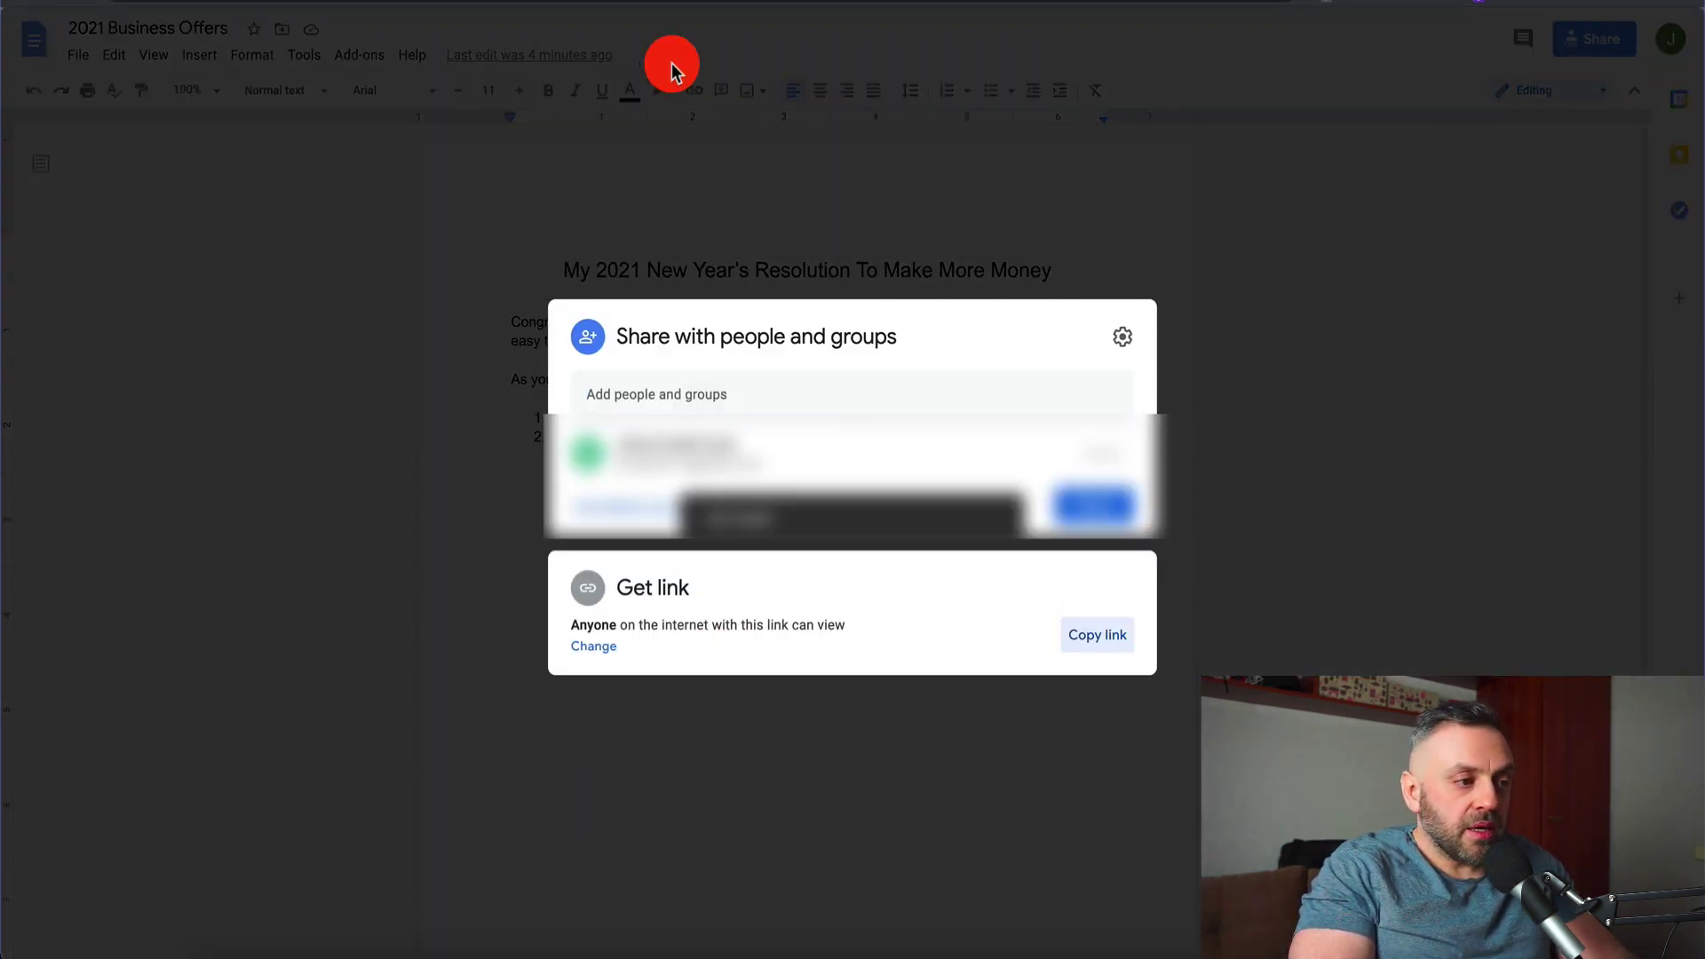
key(super+l)
key(super+v)
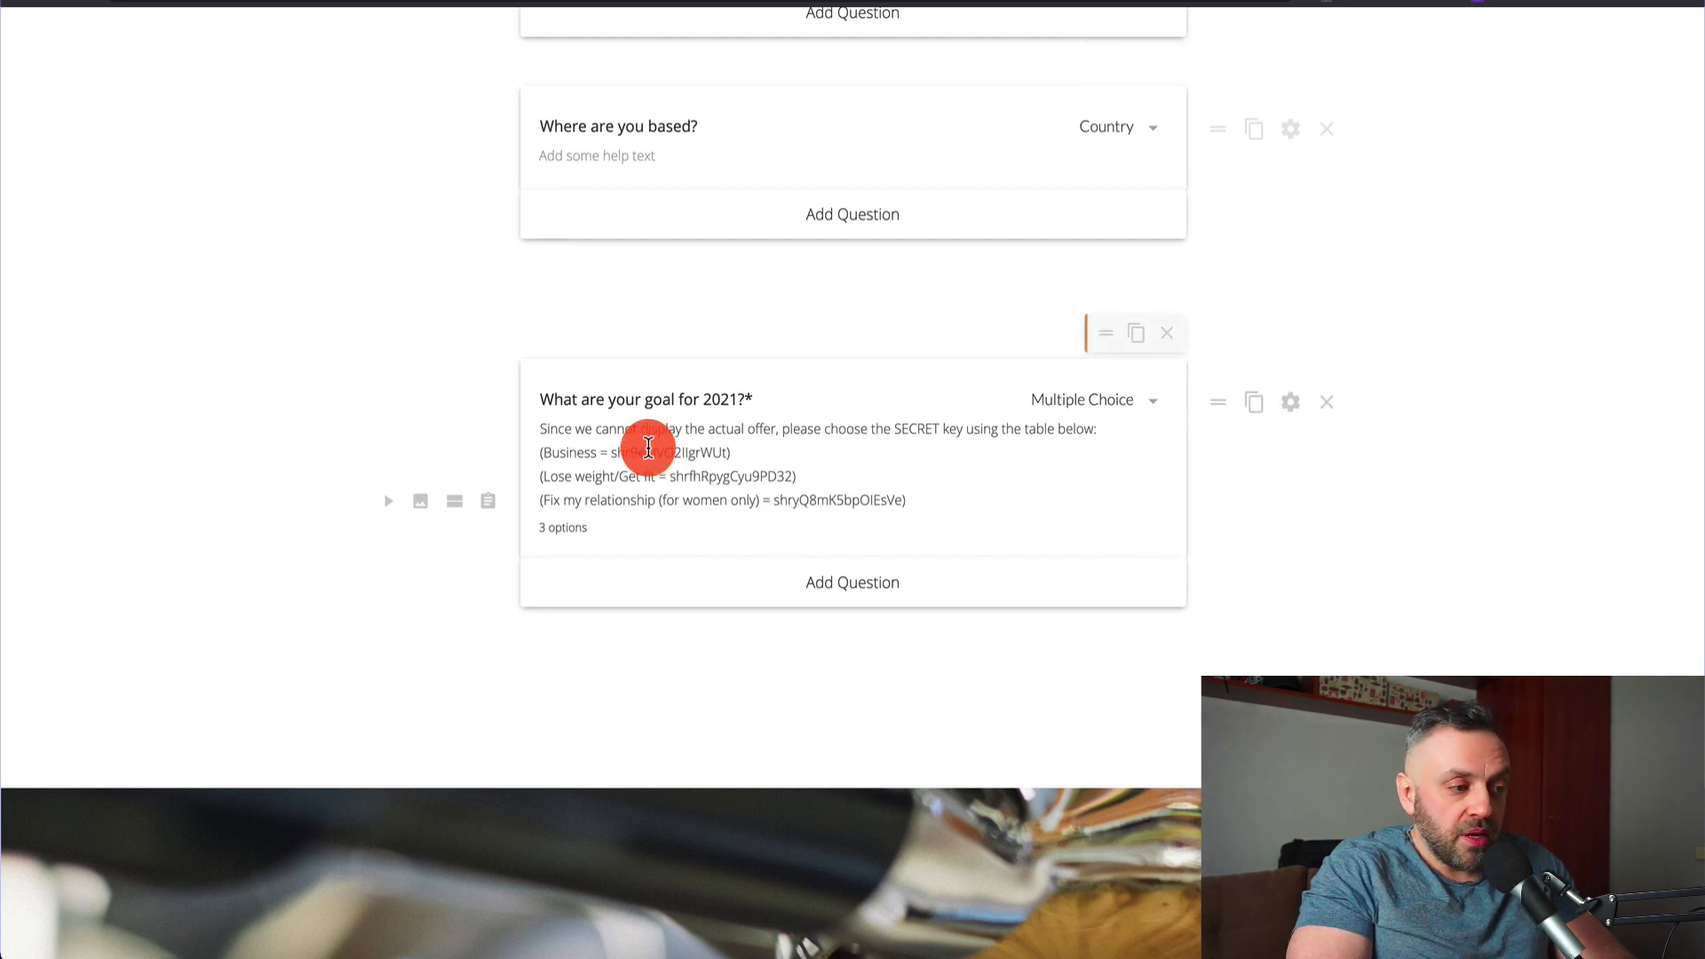
Paste the doc ID over the Business key in the goal help text and save the form
double_click(673, 451)
key(ctrl+v)
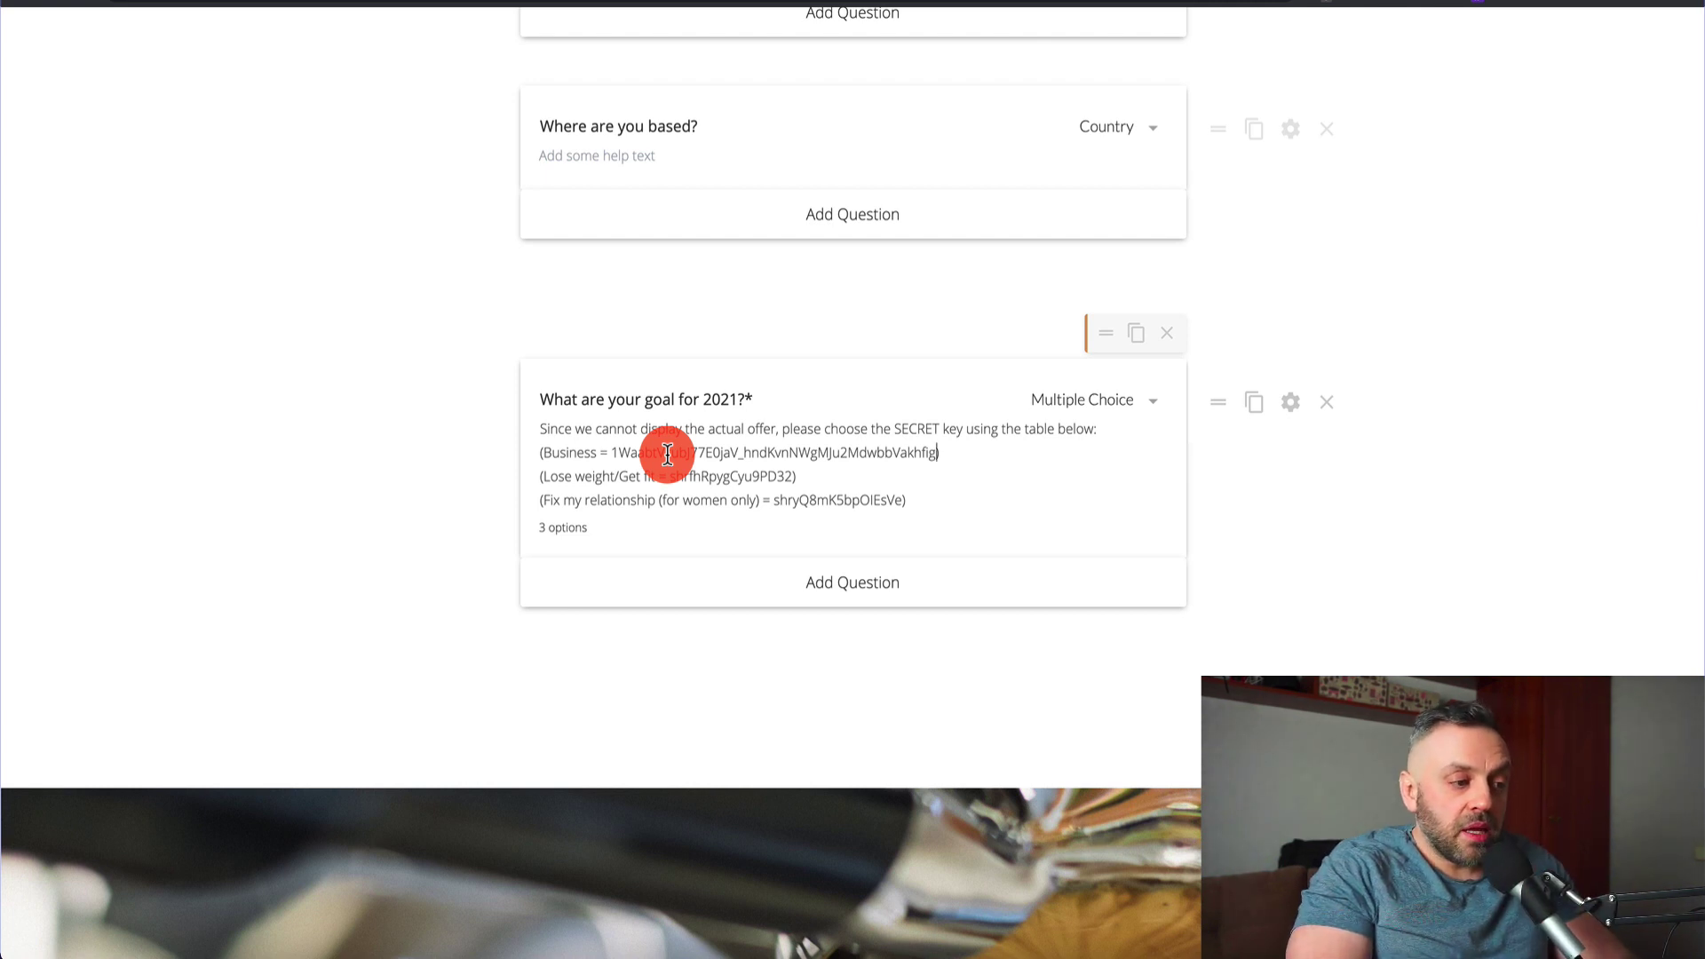
scroll(668, 453, up, 10)
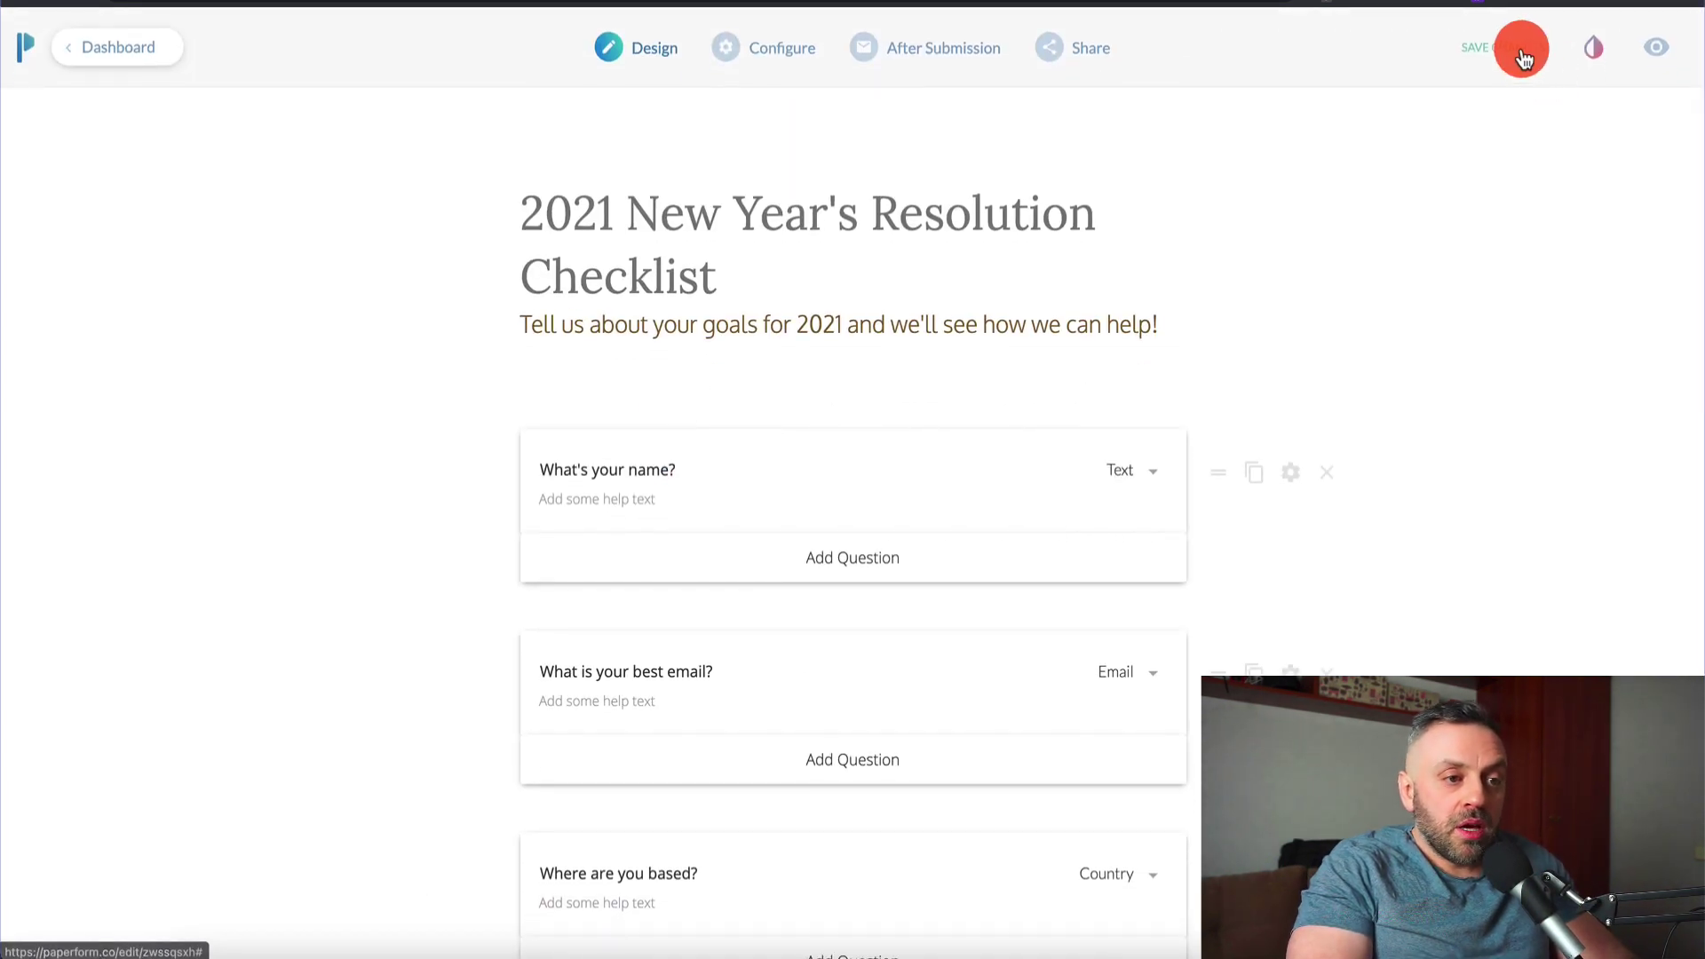
click(1522, 53)
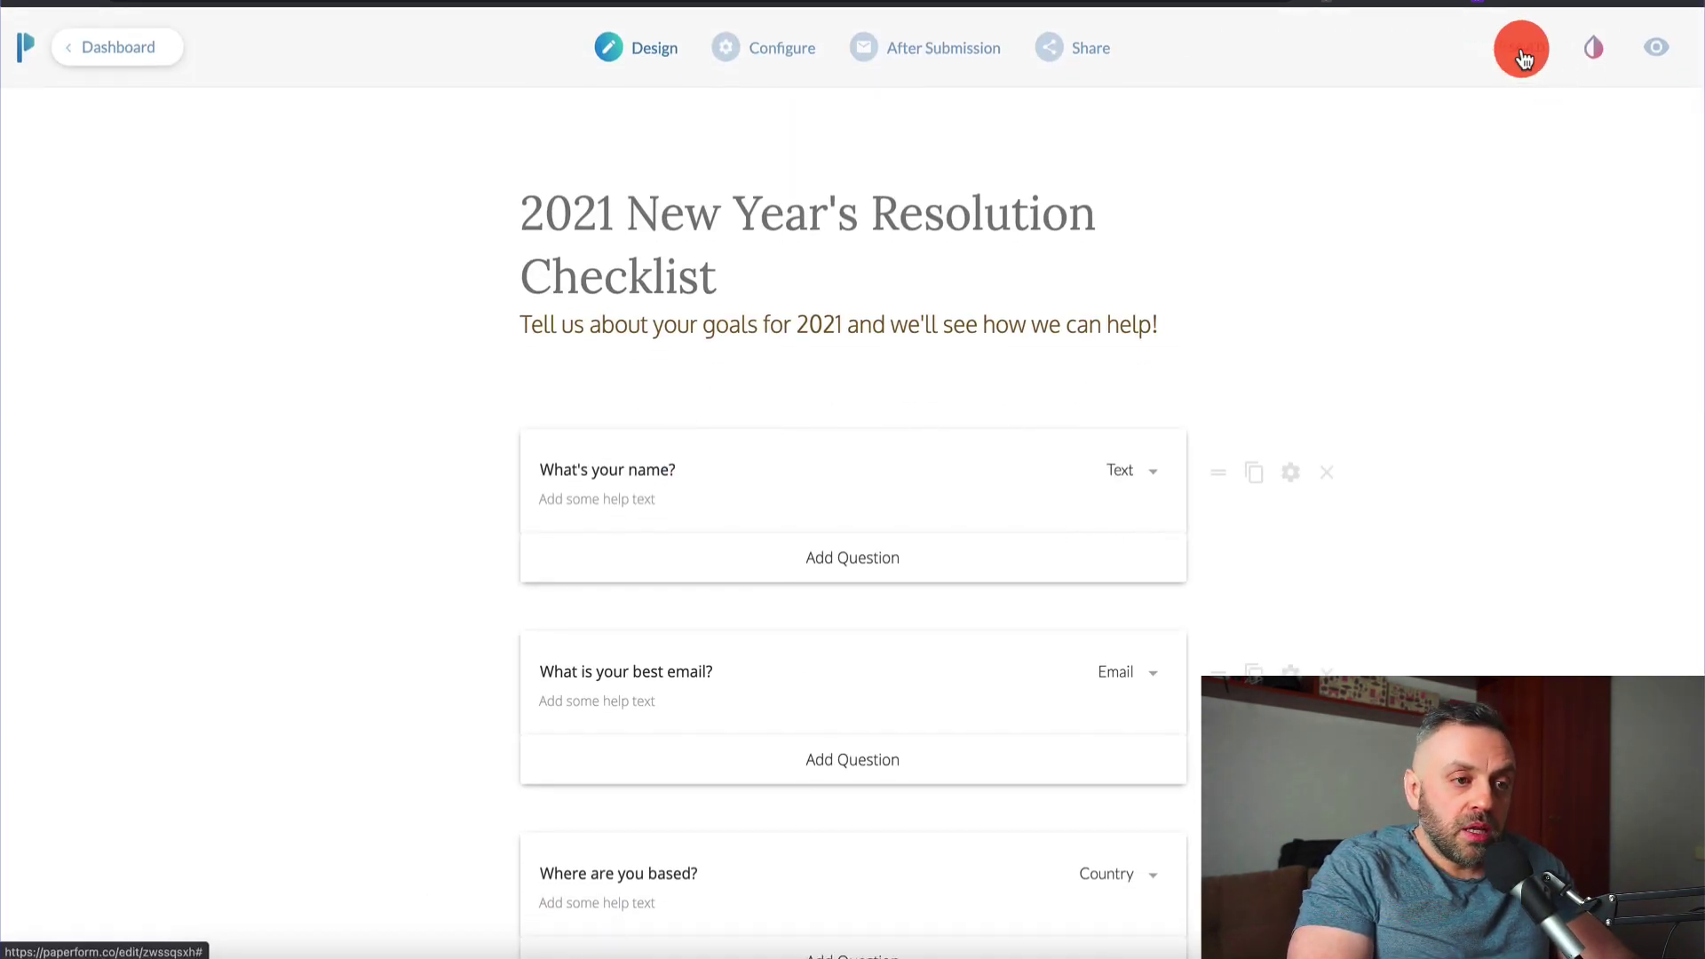
Open the live version of the form to test it
click(1650, 62)
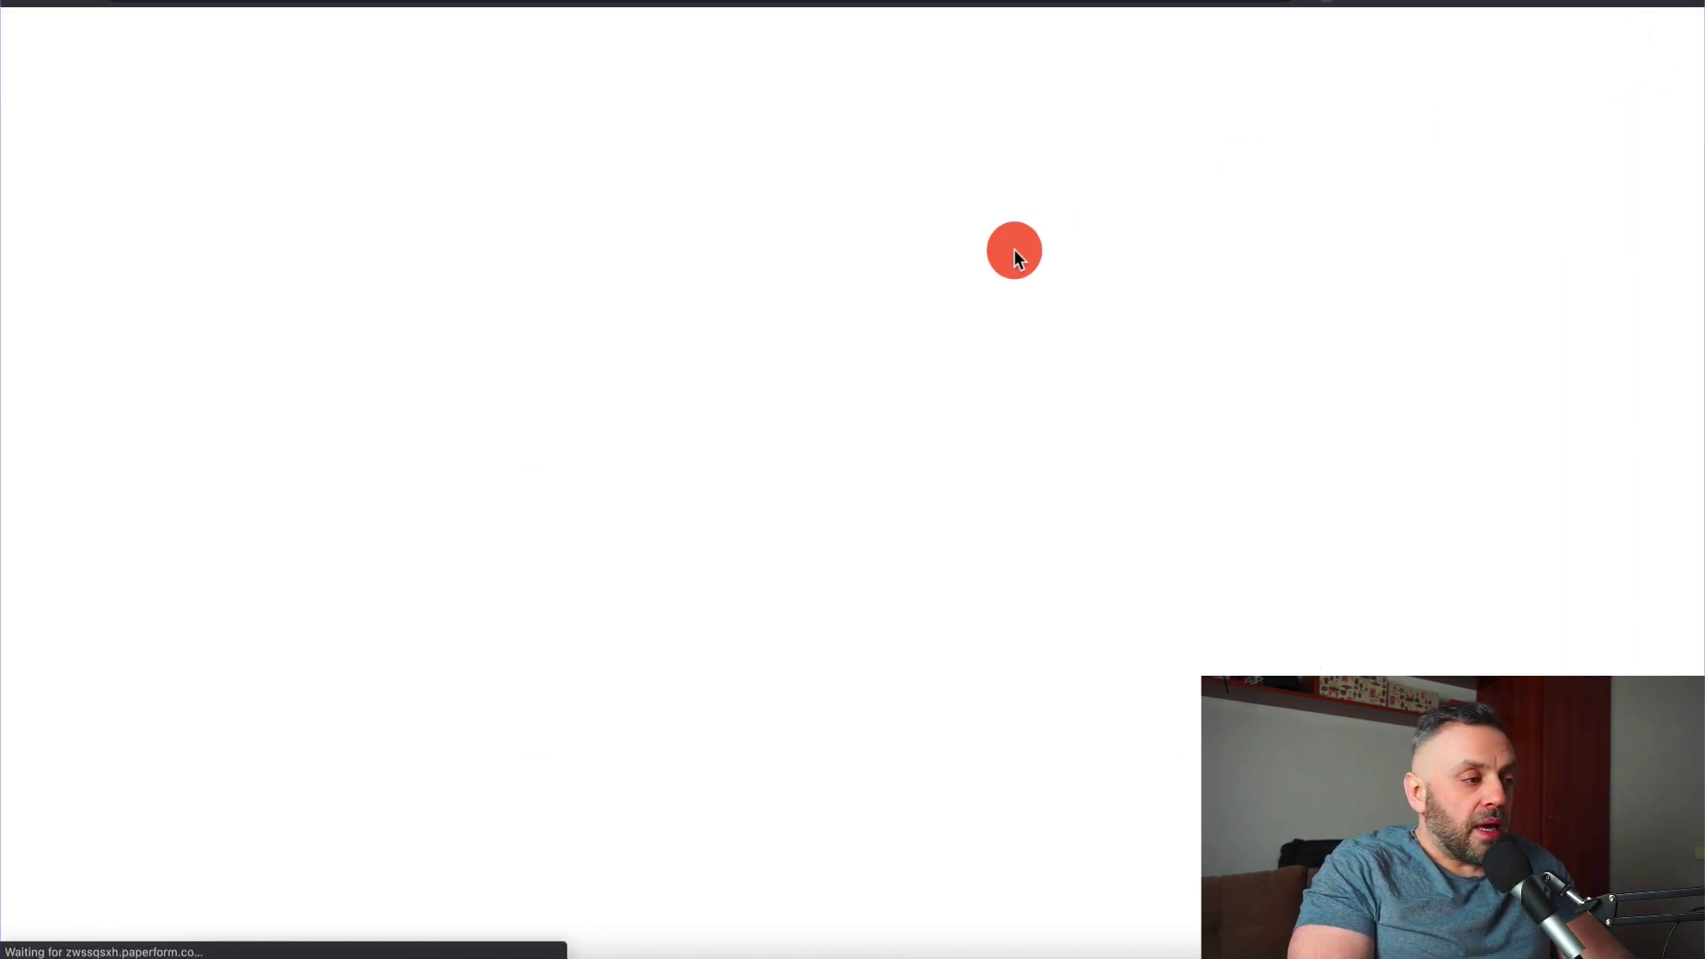
scroll(738, 370, down, 12)
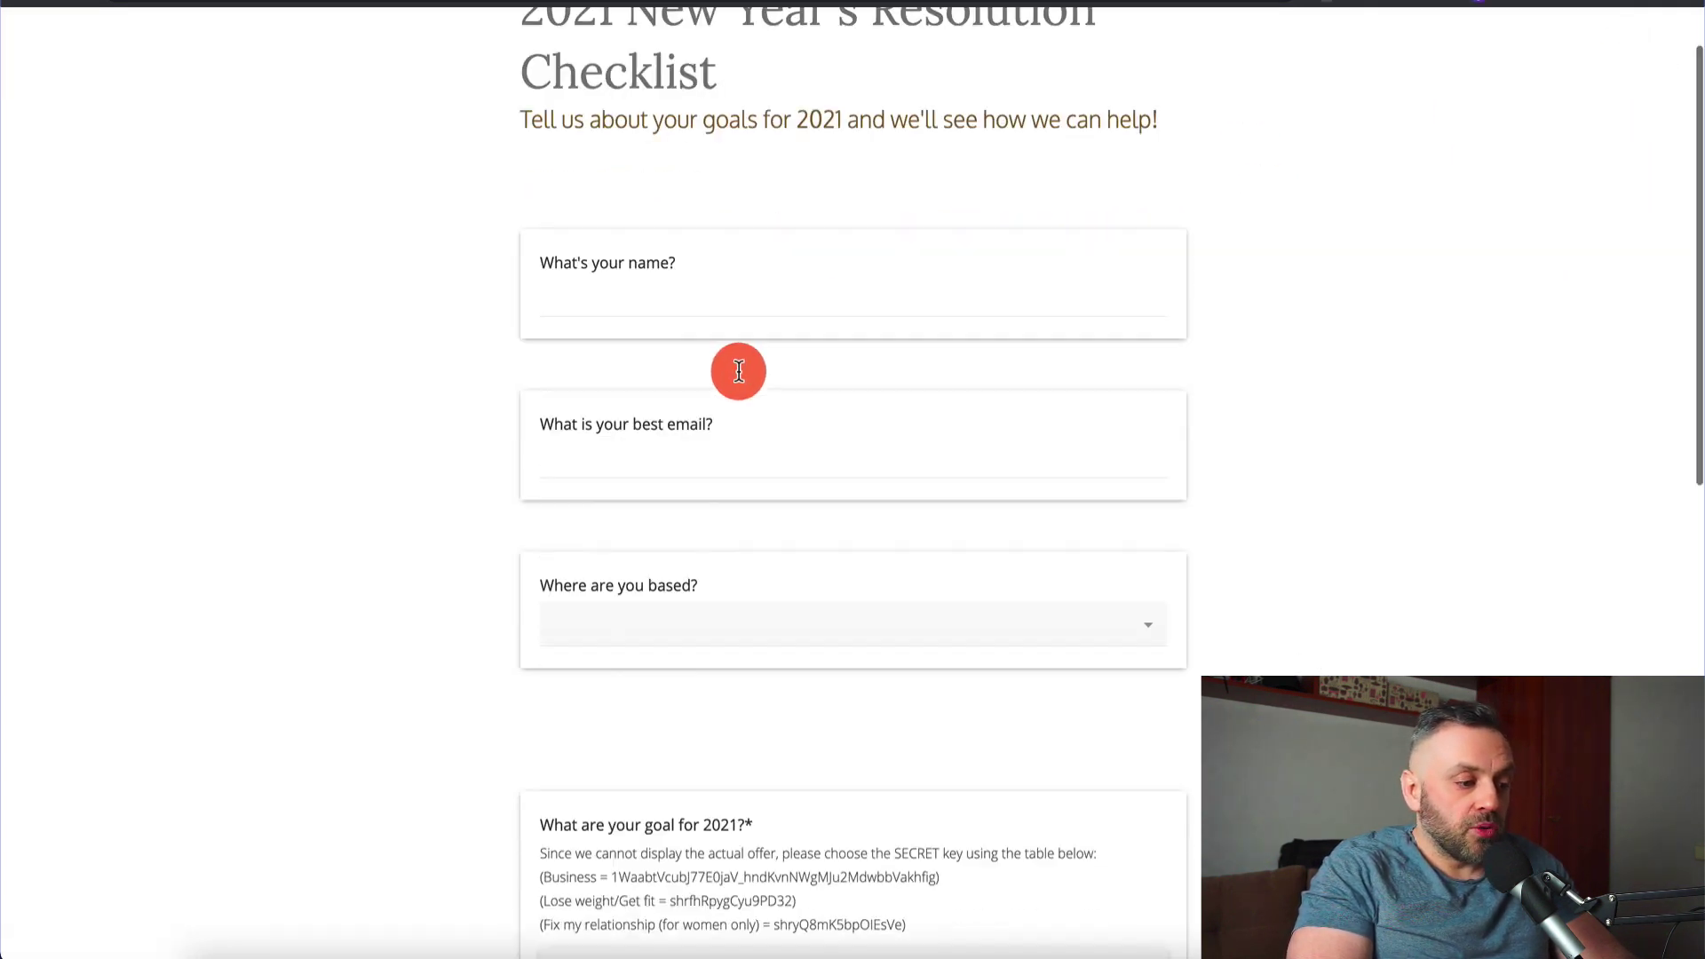
scroll(738, 370, up, 5)
scroll(922, 812, down, 5)
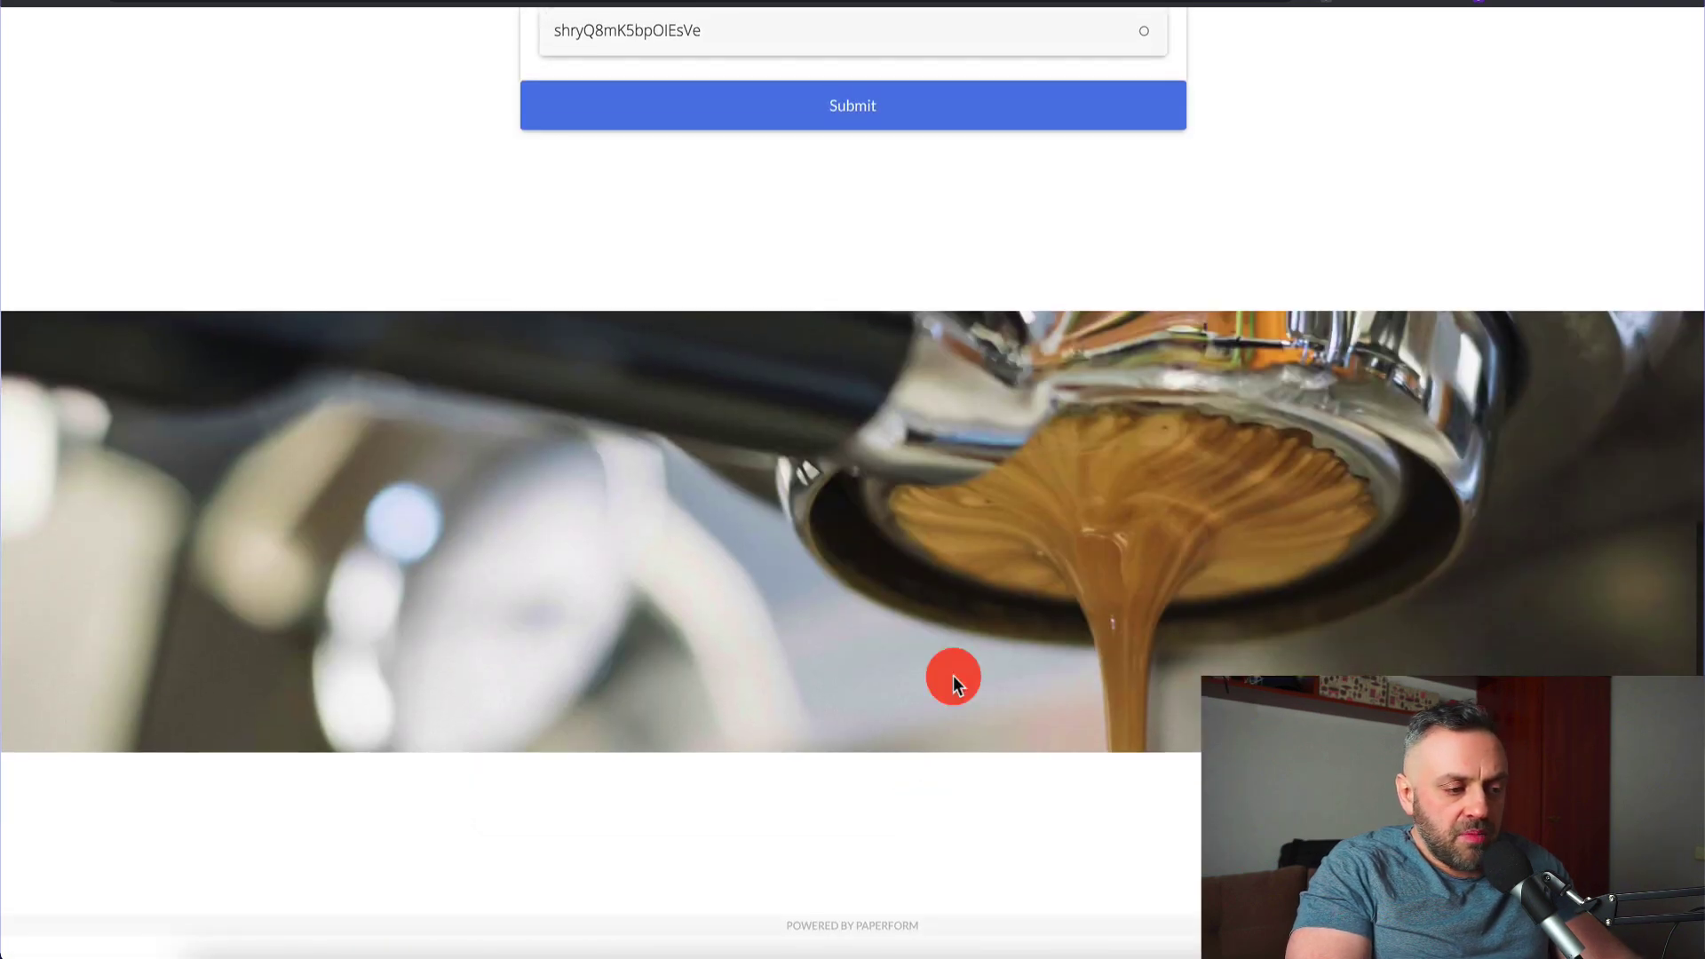
scroll(914, 577, up, 1)
scroll(890, 589, up, 13)
scroll(890, 589, down, 1)
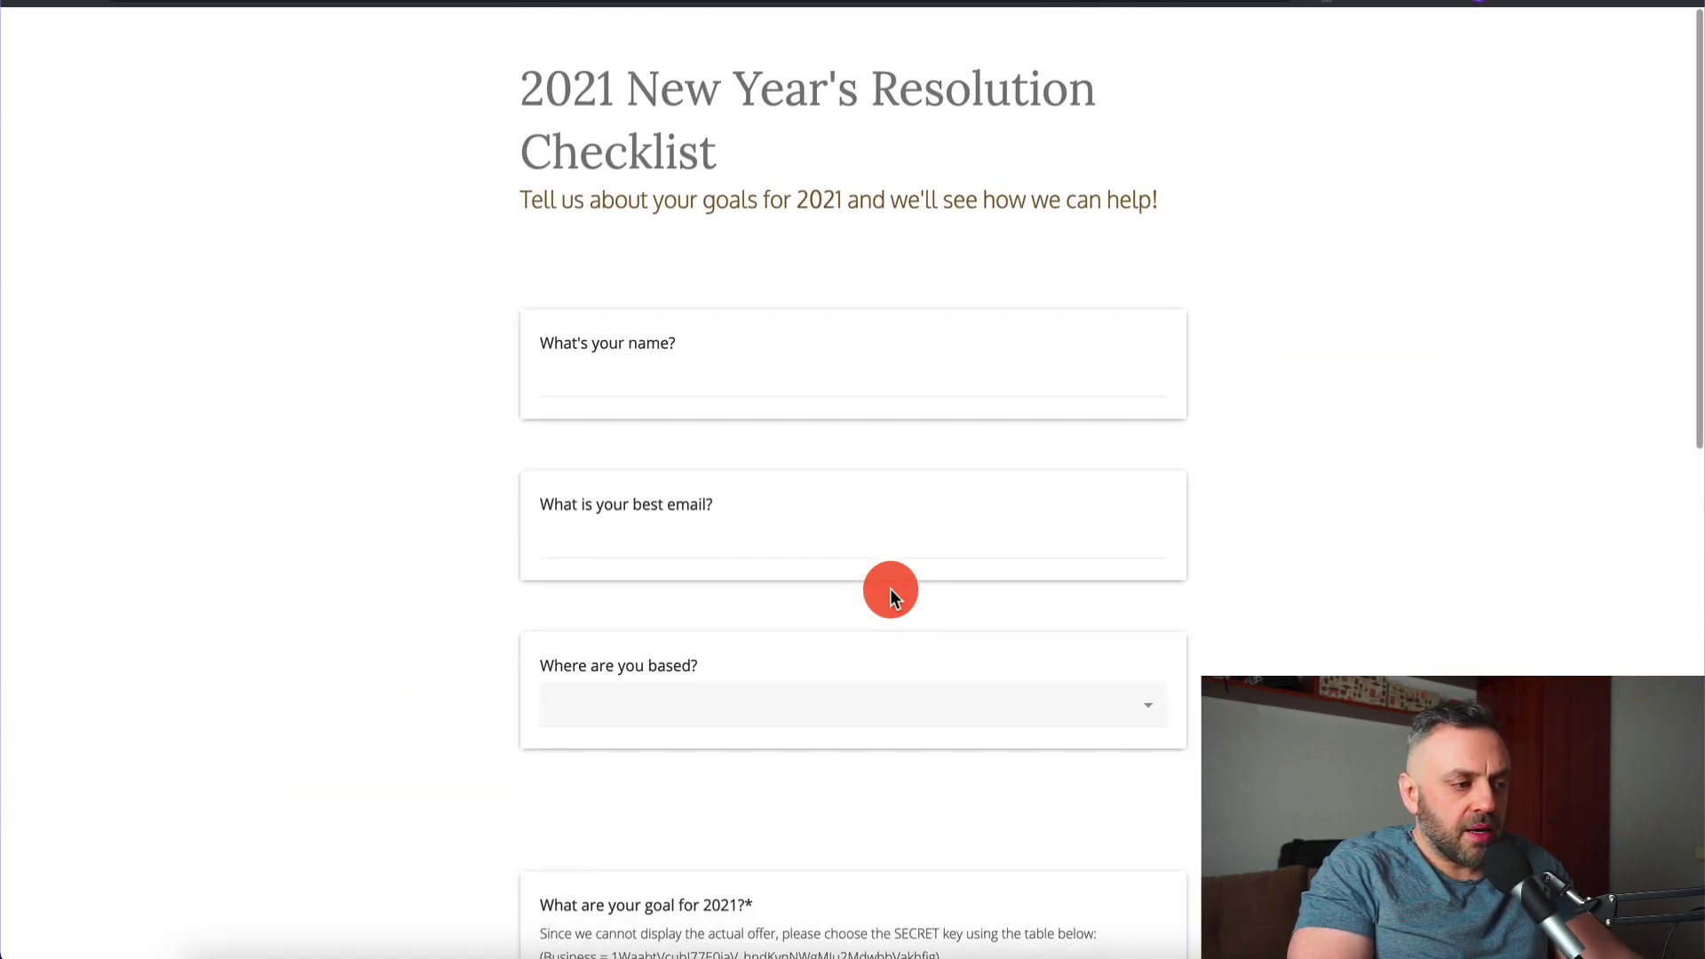
Enter a test name and email, and choose United States as the country
click(756, 391)
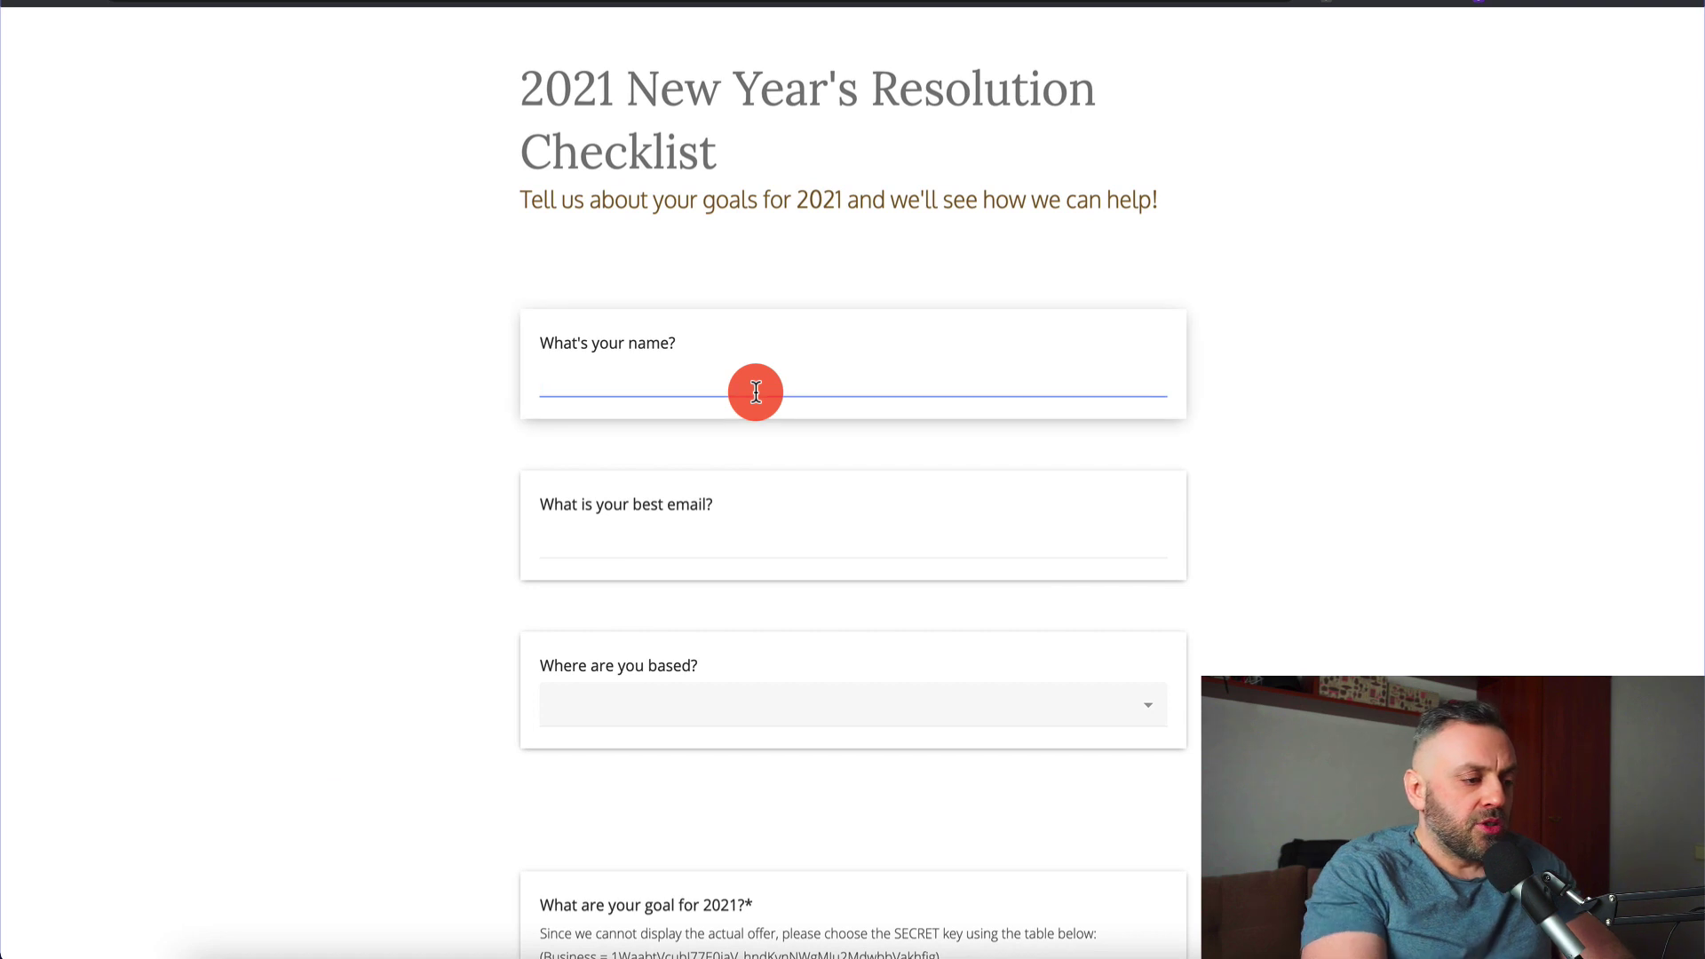
text(James)
click(544, 539)
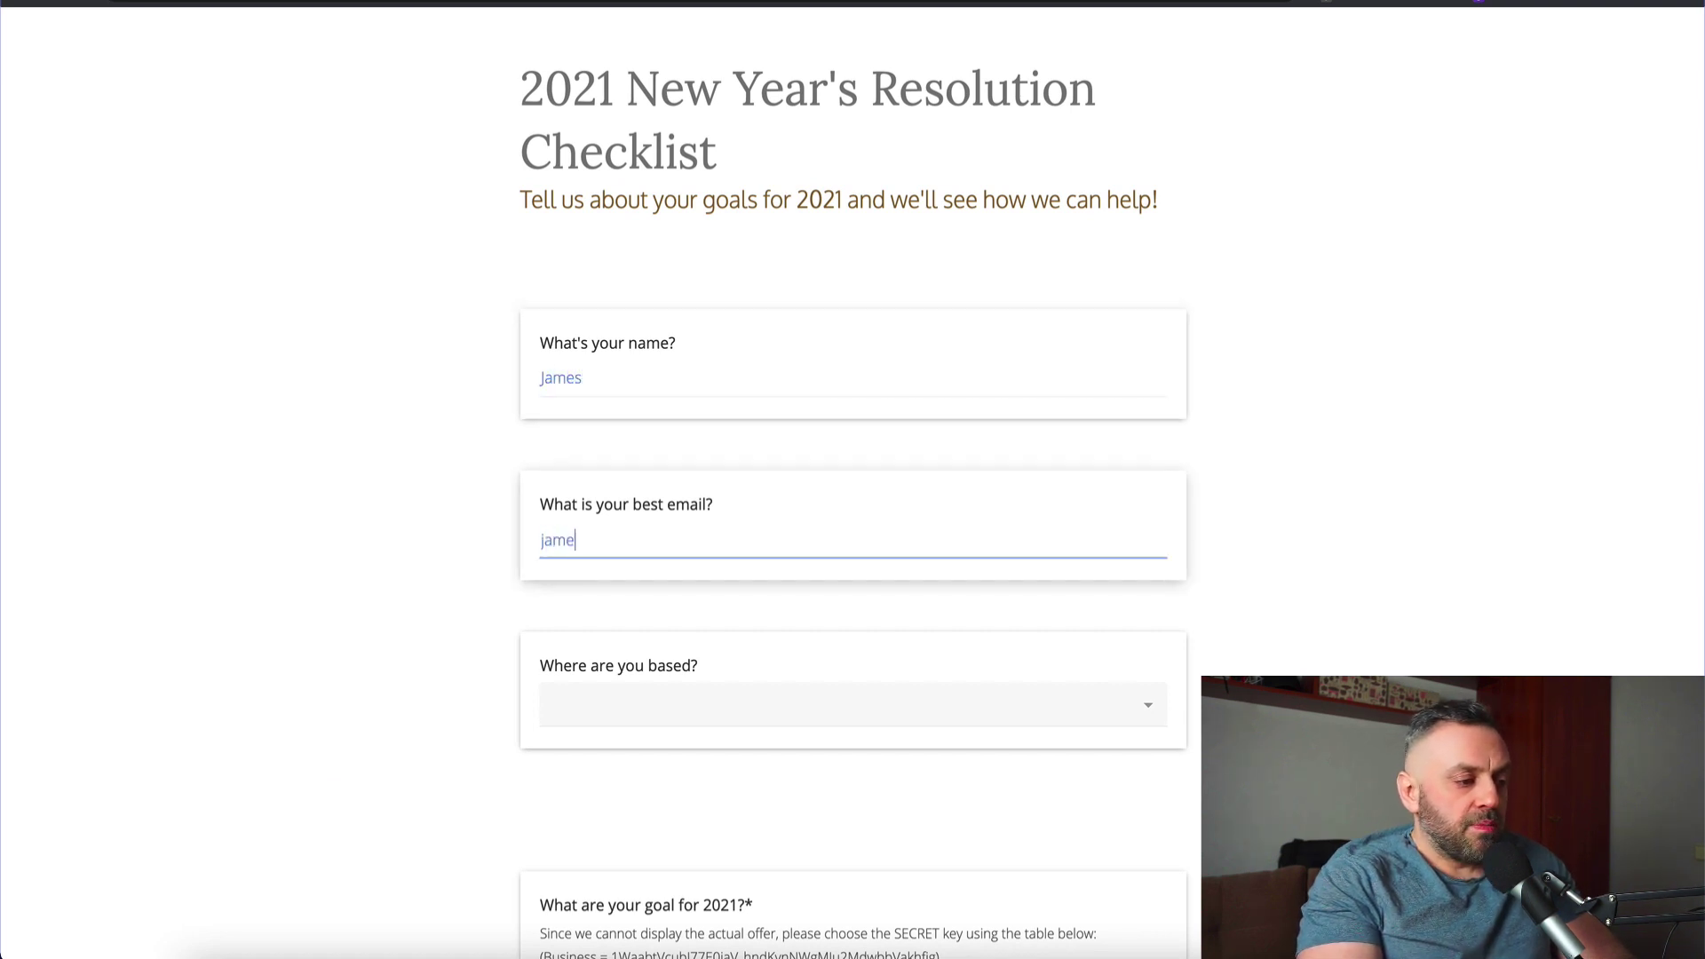
text(james@james.com)
key(Tab)
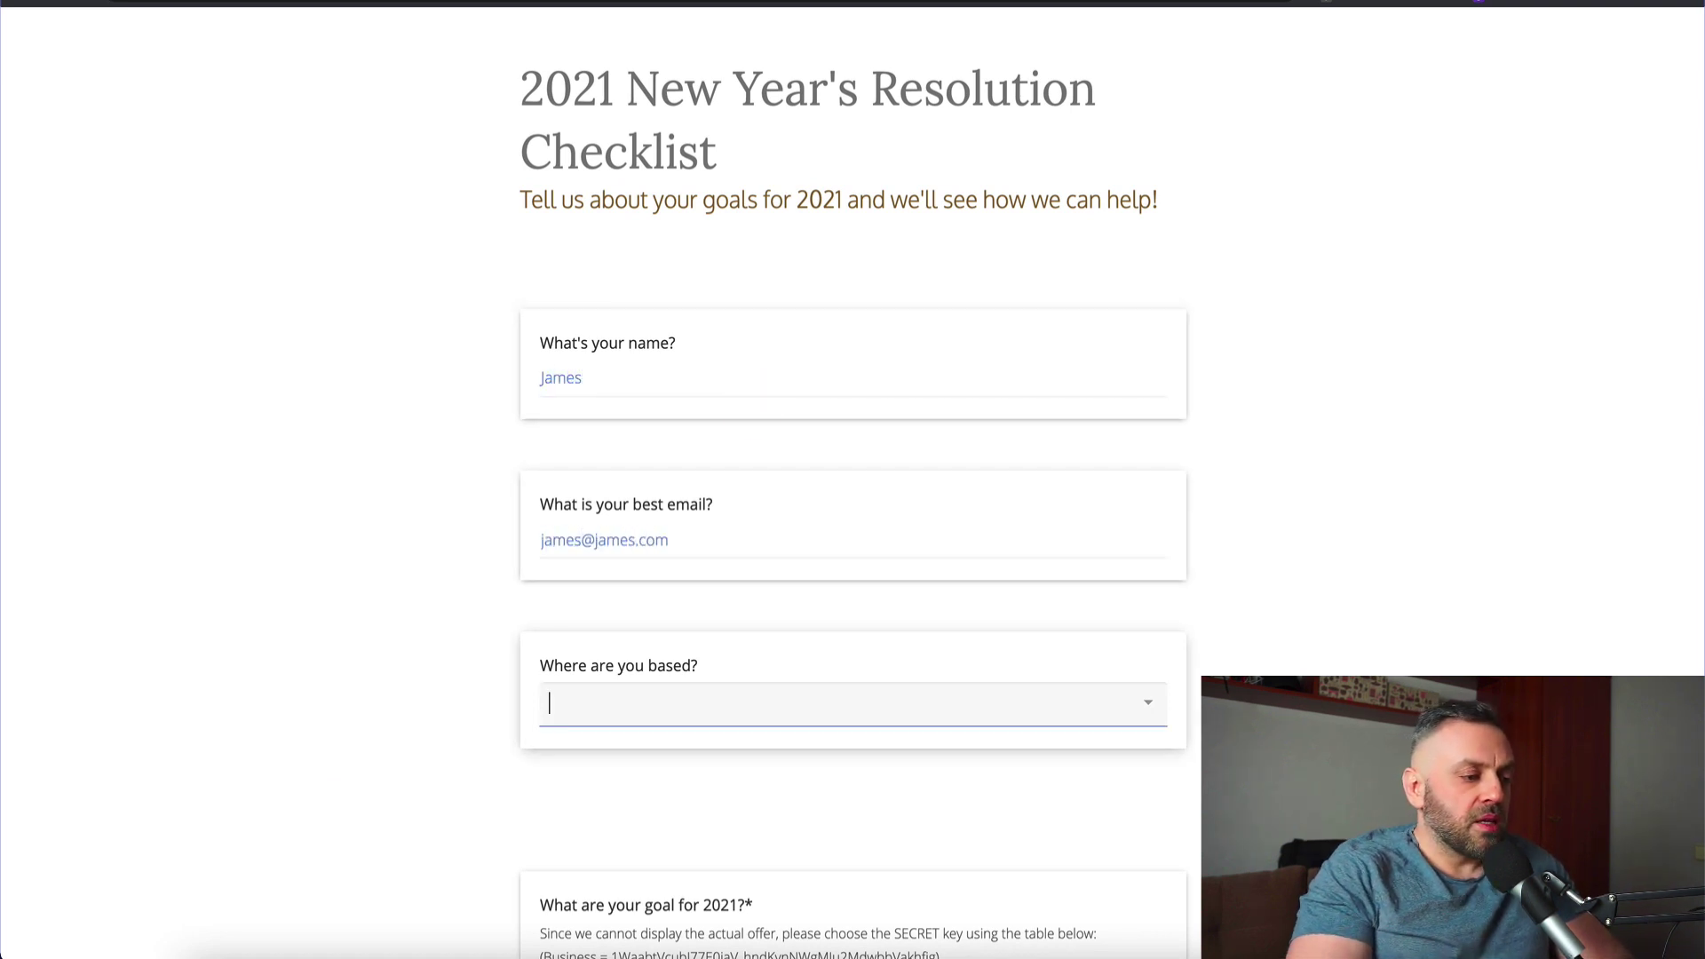
scroll(781, 678, down, 4)
text(uni)
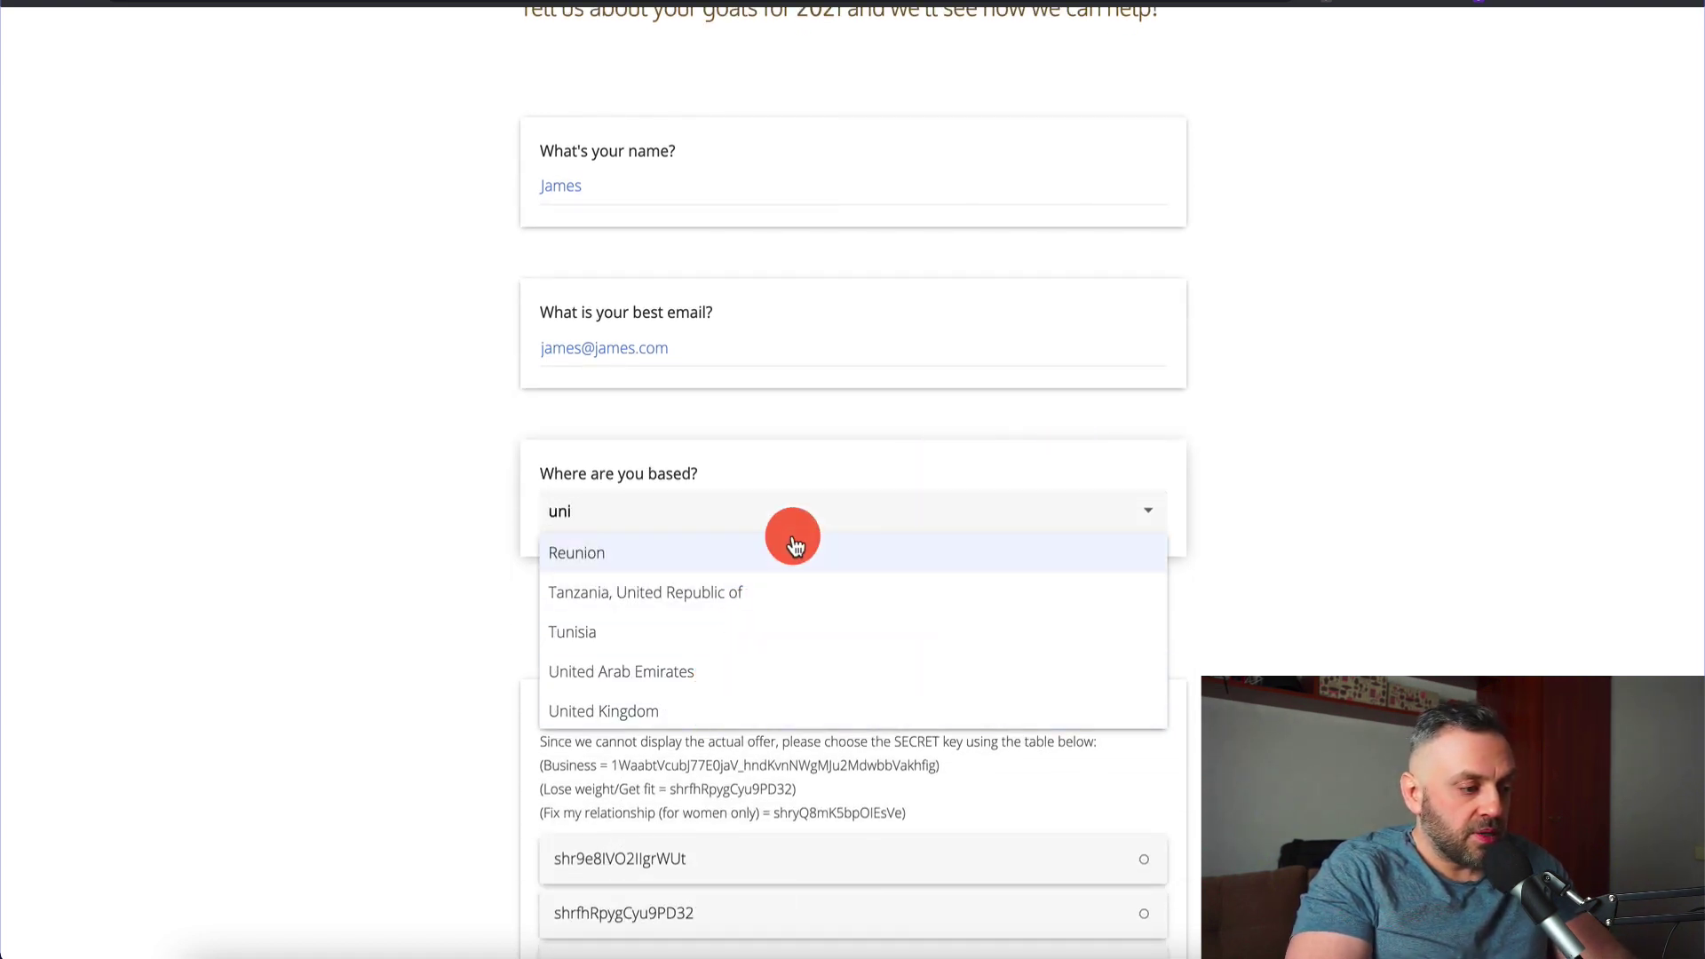
text(ted)
click(637, 673)
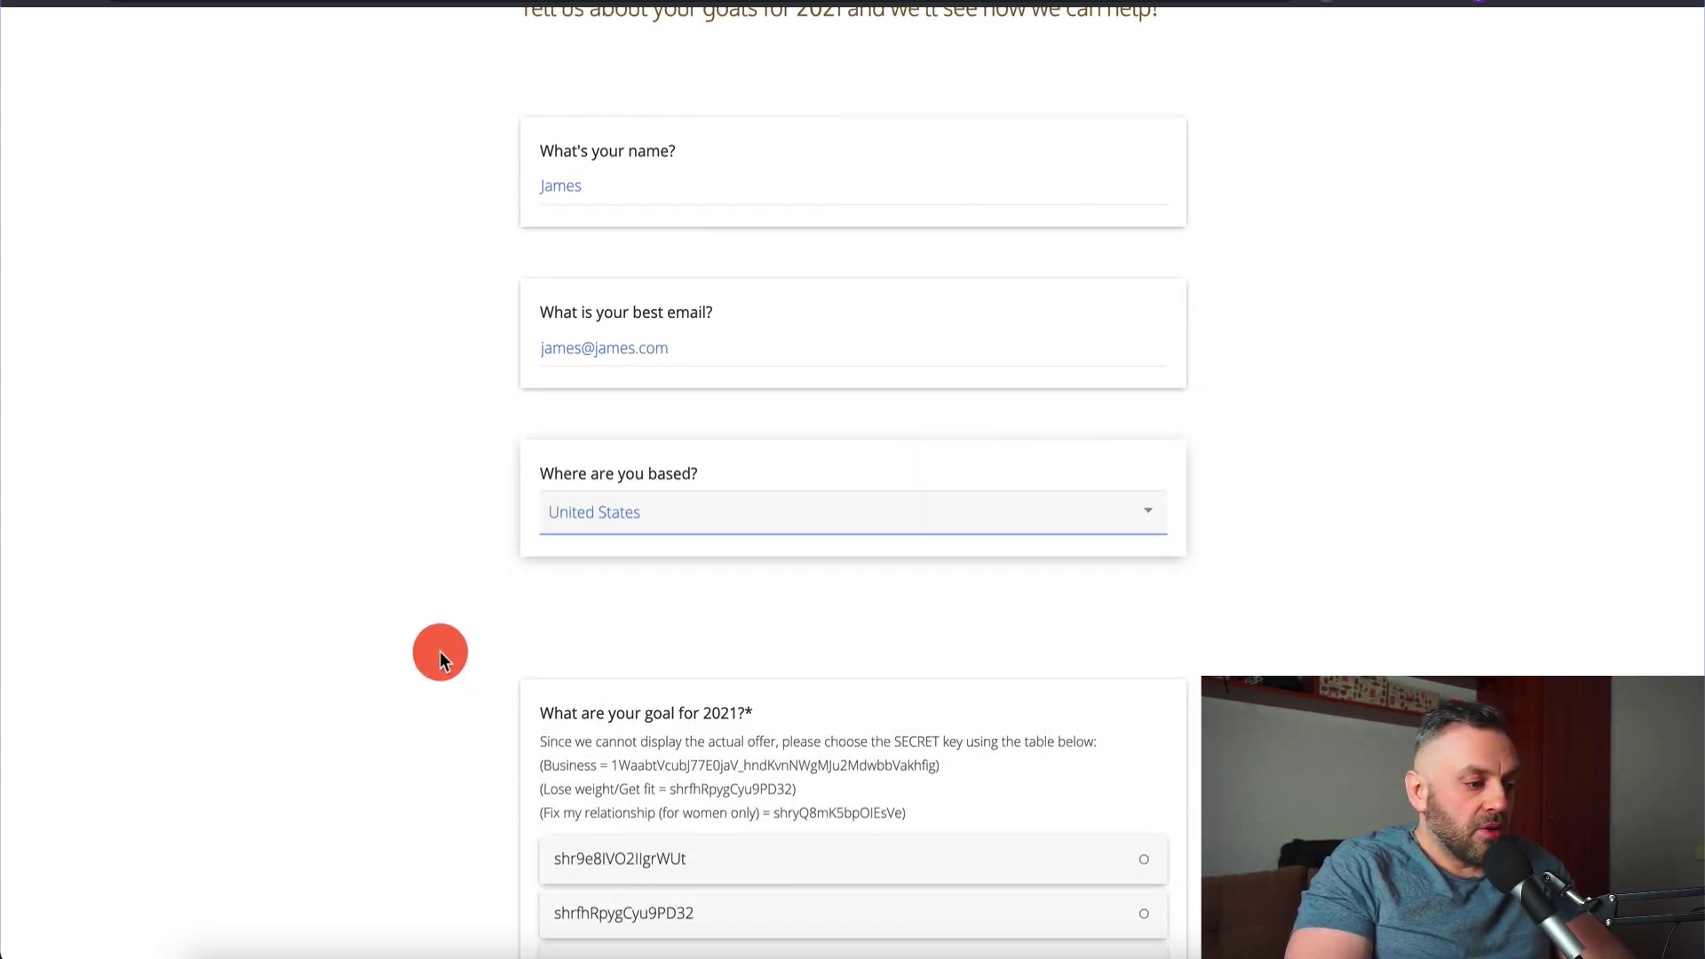
scroll(404, 636, down, 5)
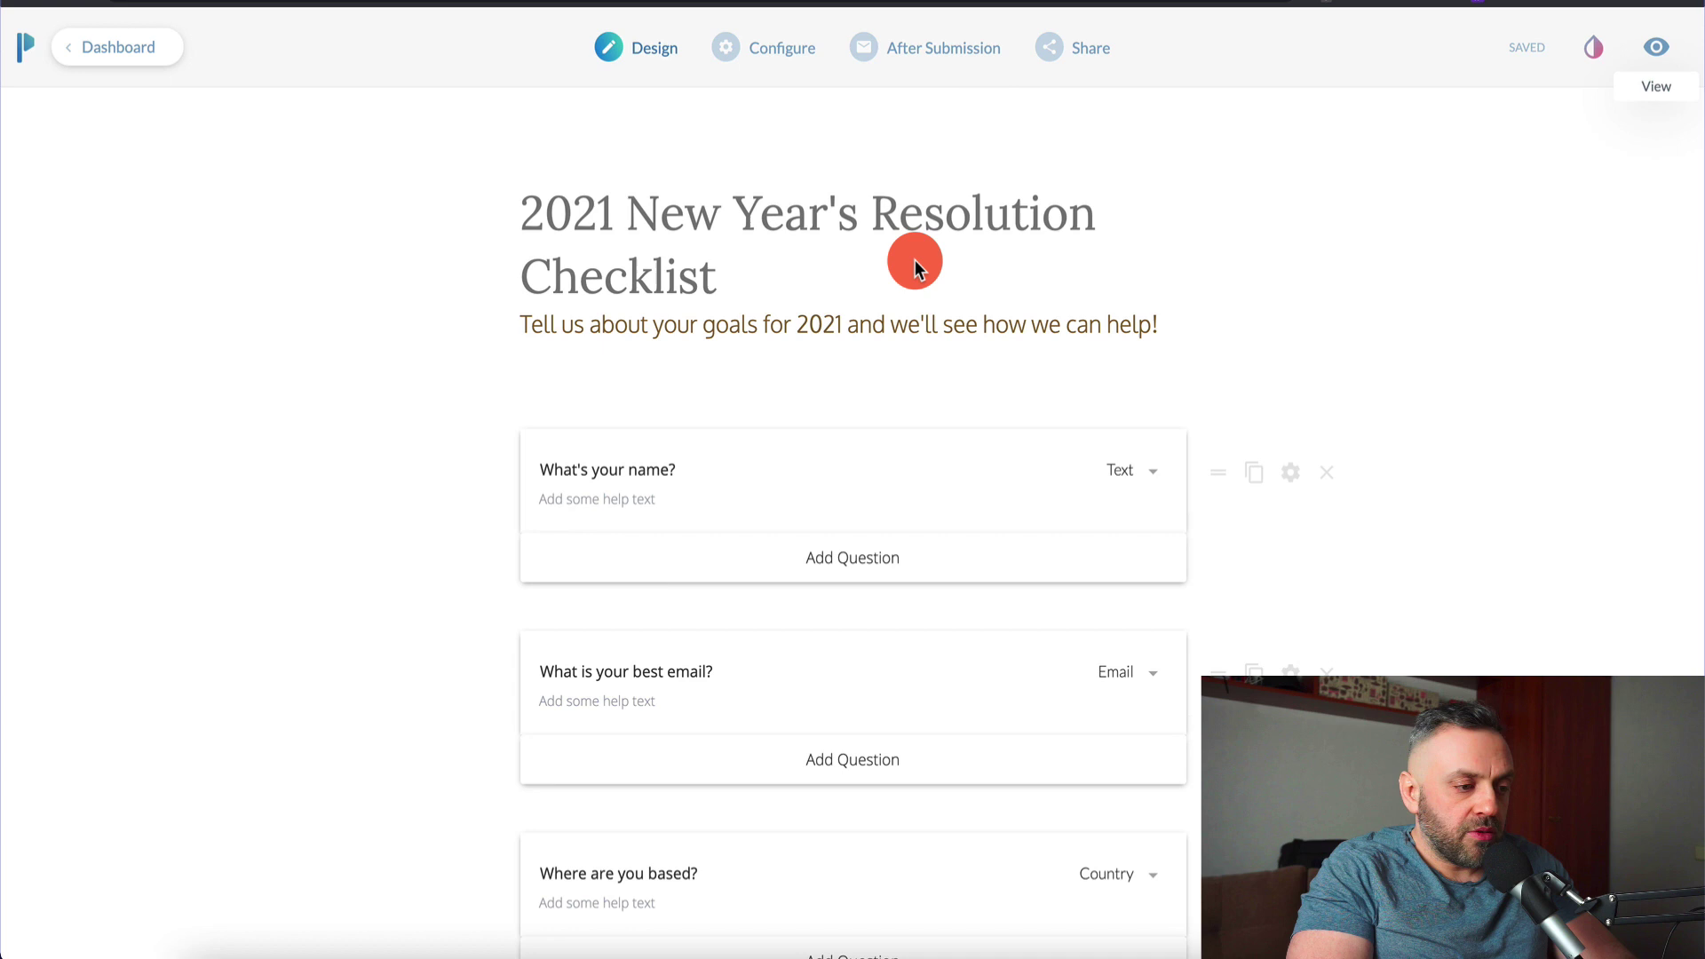
In the goal question's settings, replace the first answer option with the pasted Business document ID
scroll(1058, 718, down, 10)
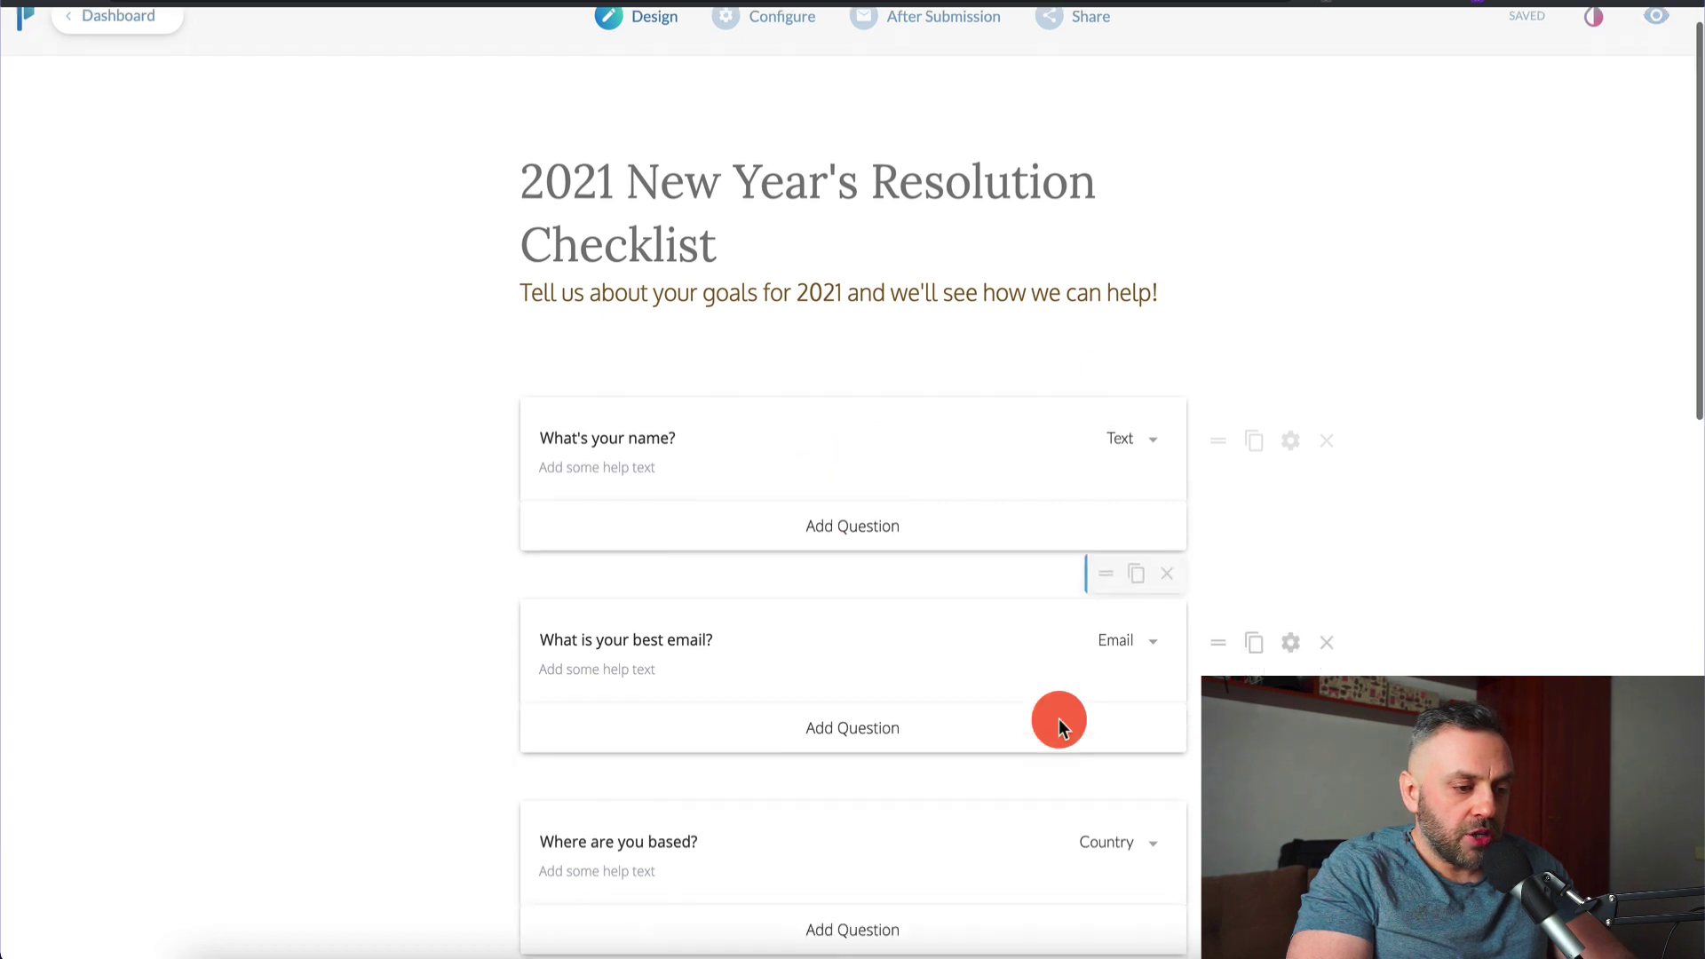
scroll(1058, 717, up, 1)
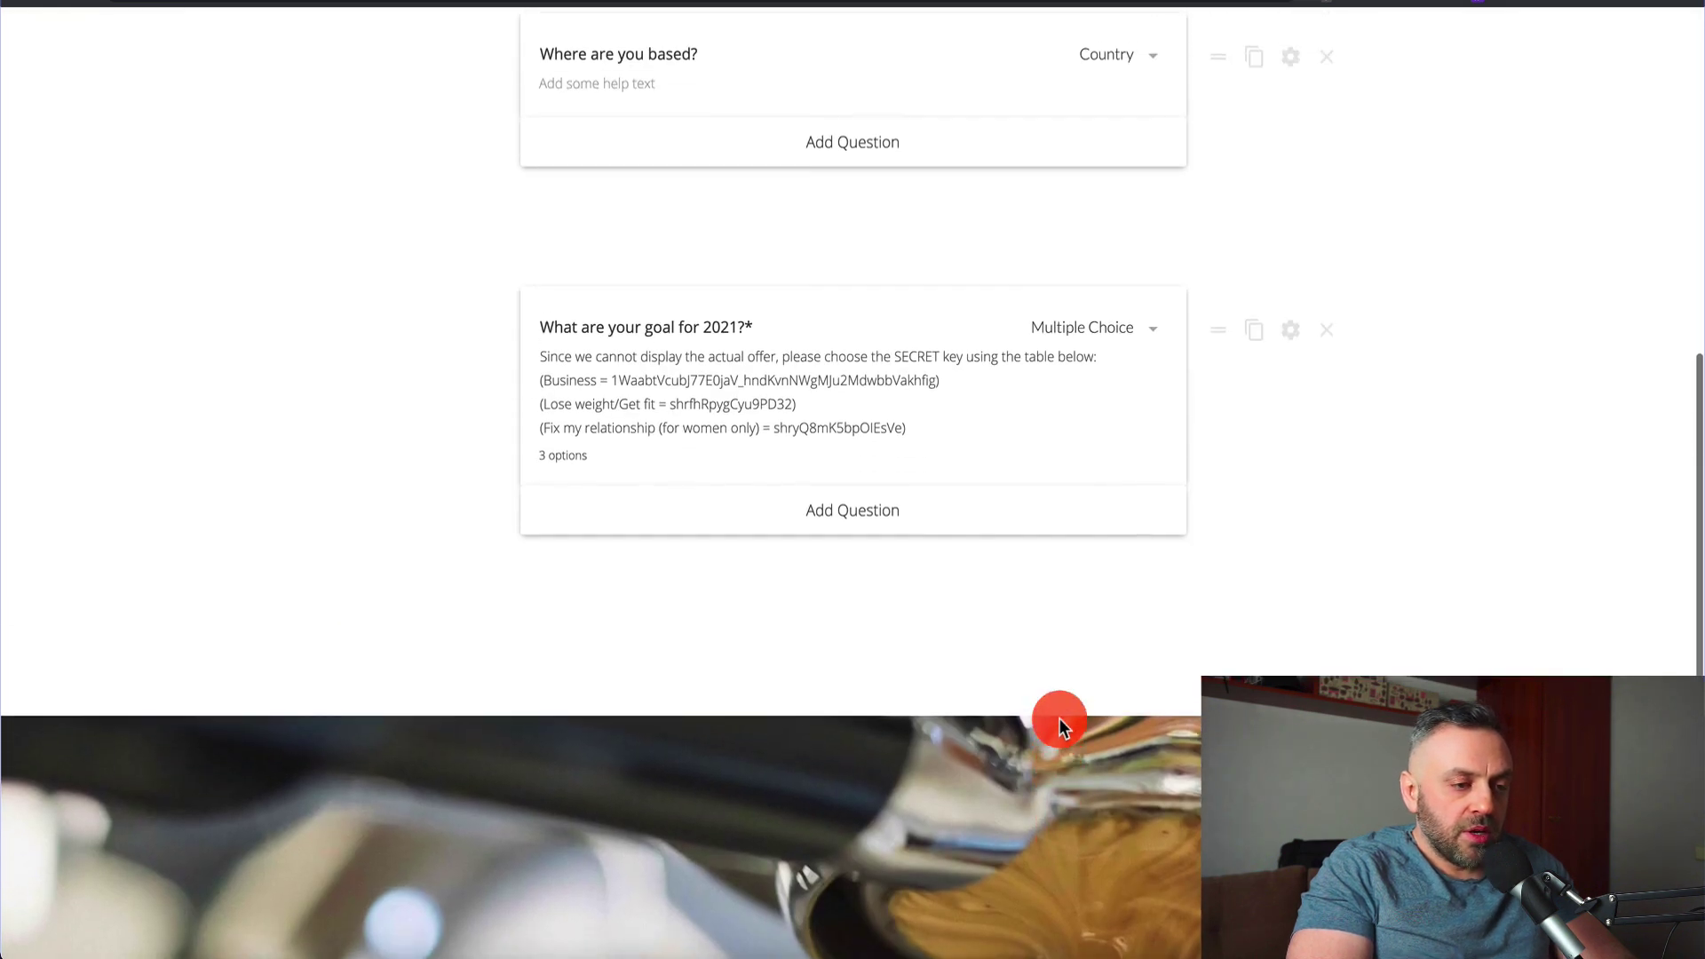
click(1293, 333)
scroll(675, 635, down, 1)
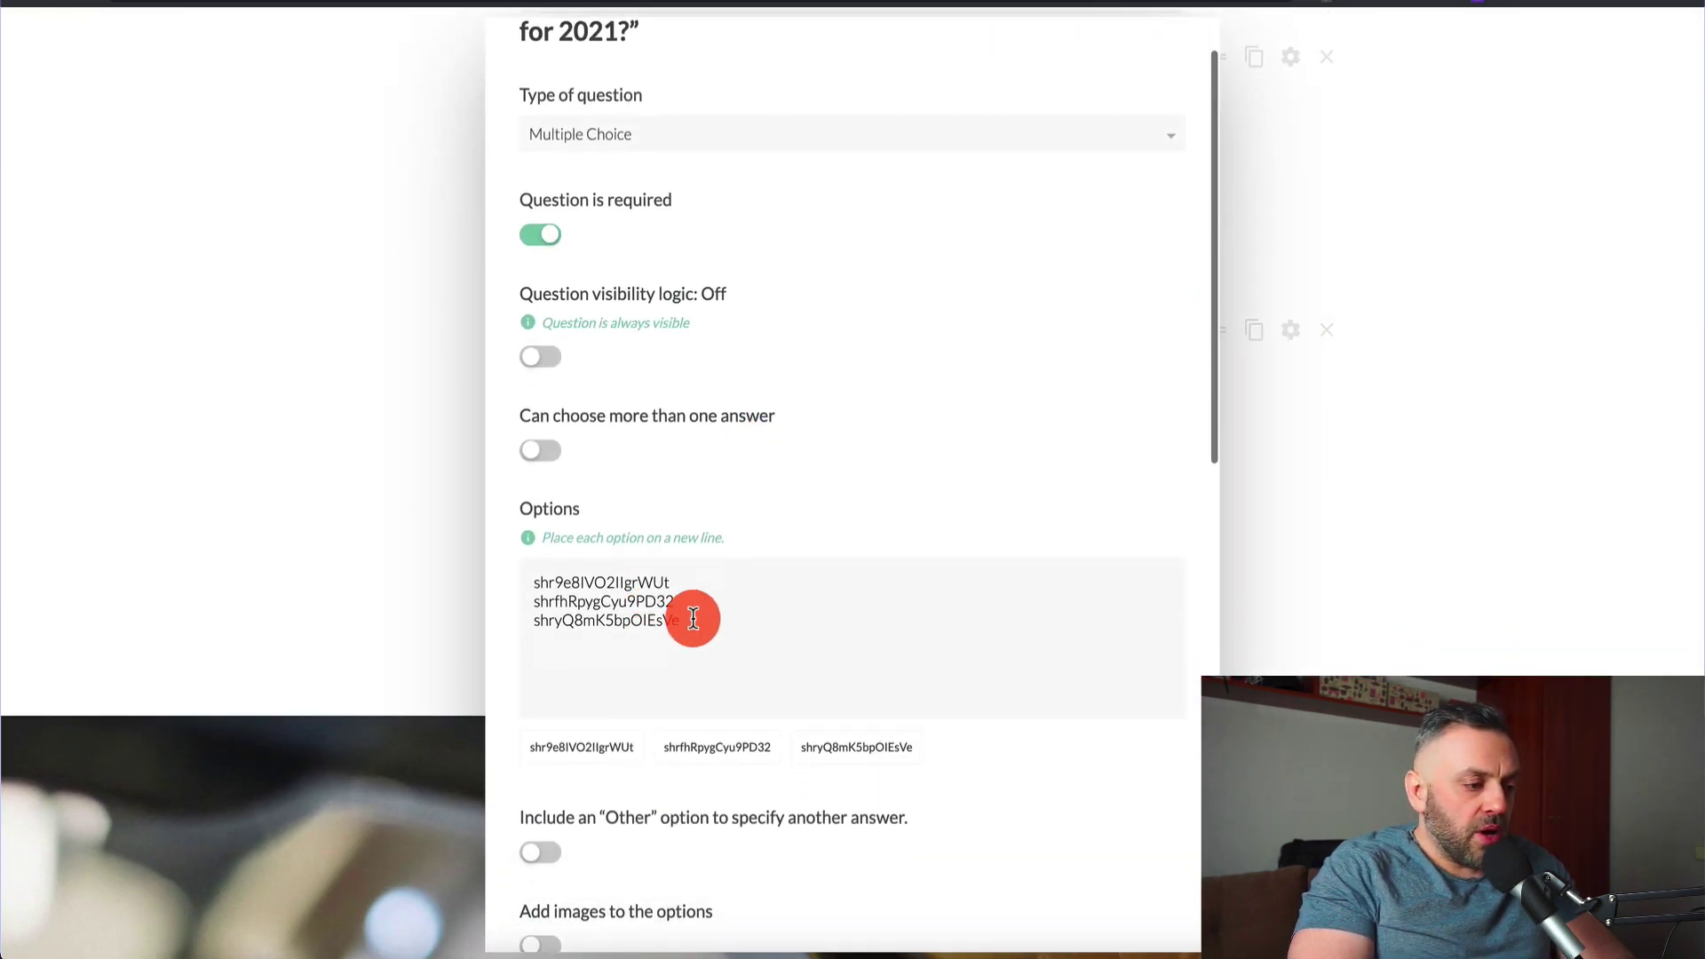
click(732, 580)
key(shift+Home)
key(ctrl+v)
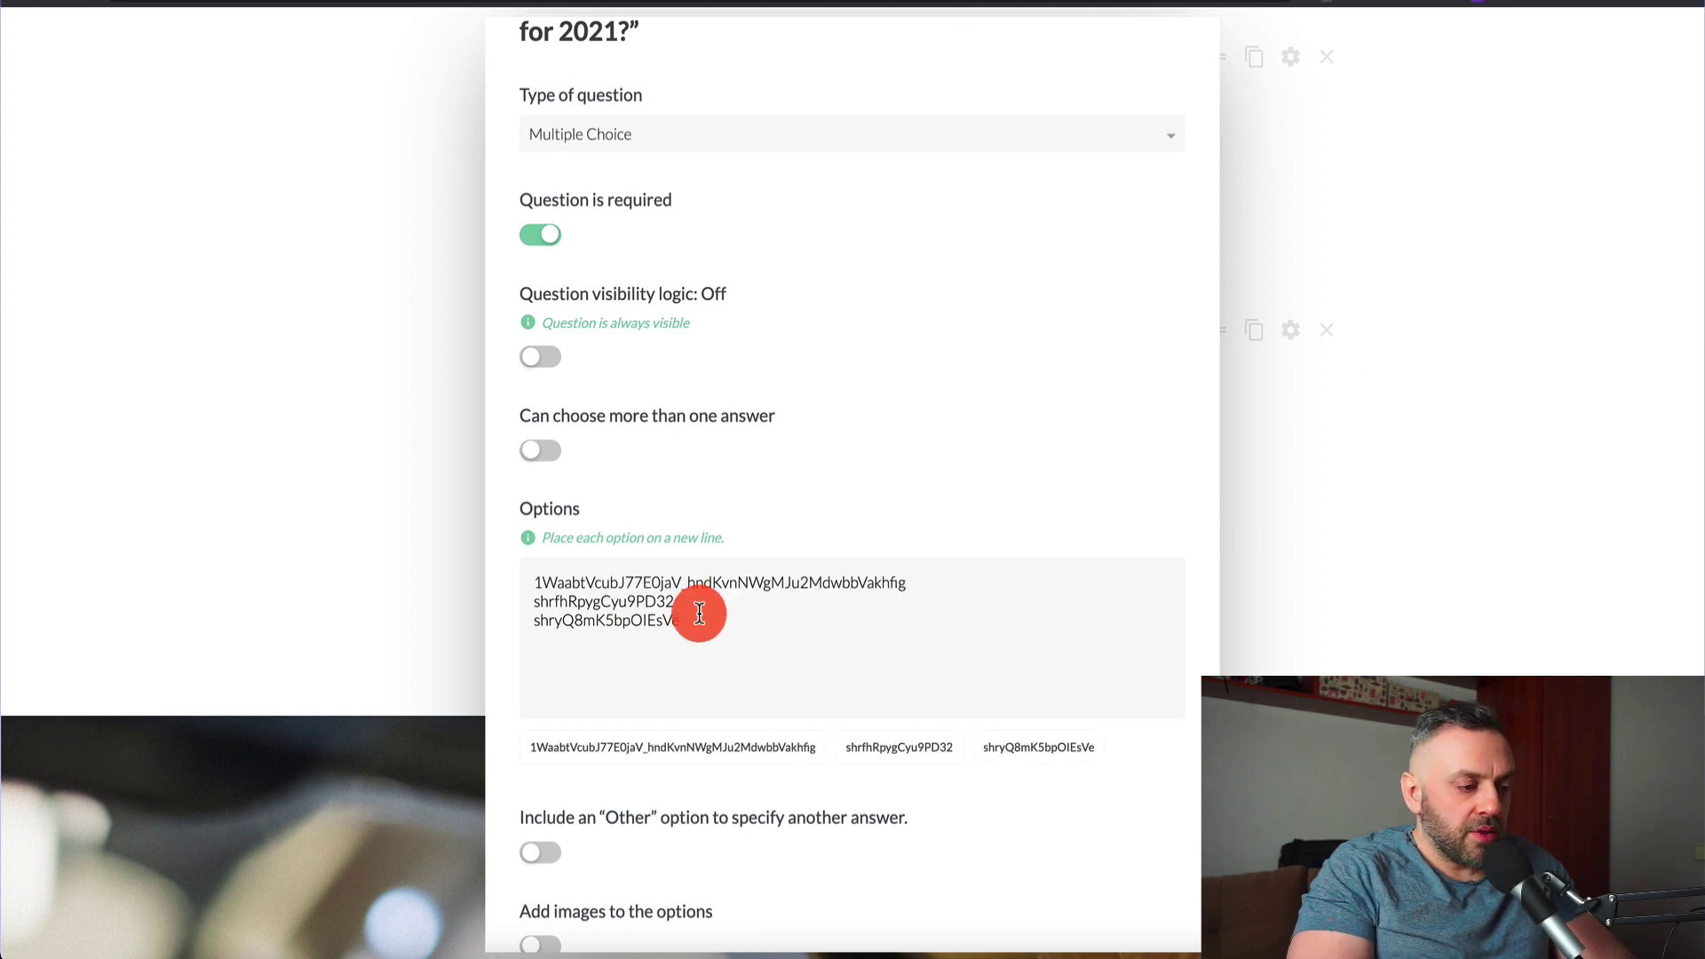
scroll(609, 673, down, 11)
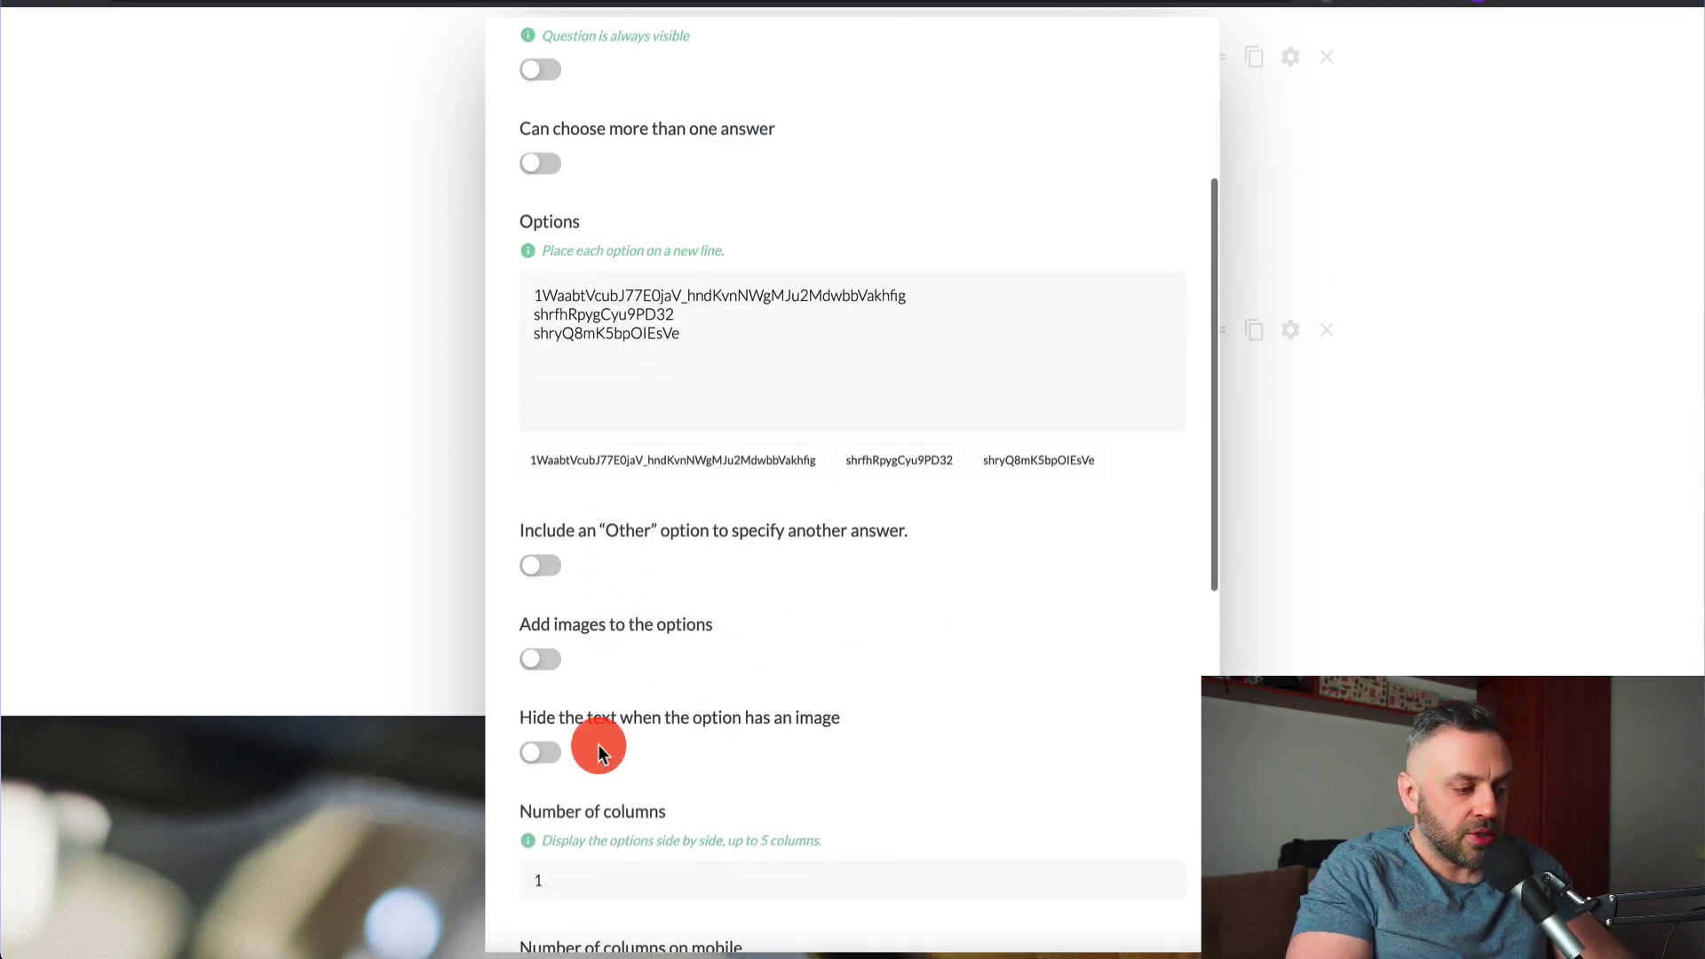
scroll(647, 674, down, 3)
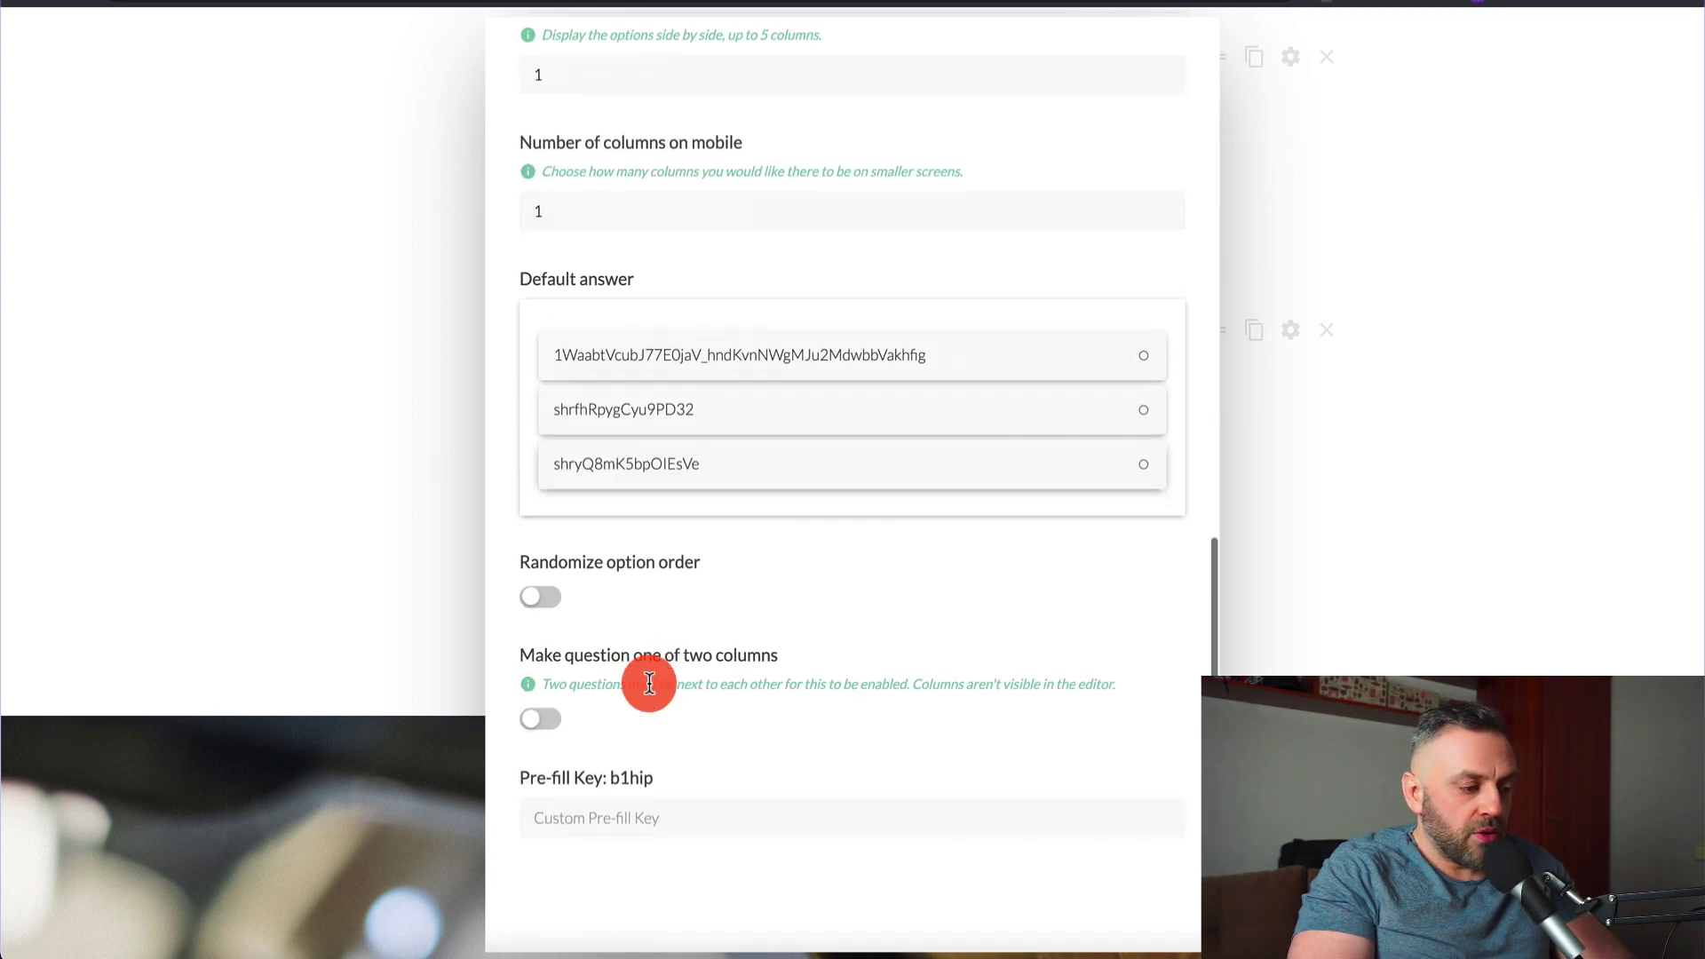
scroll(827, 712, up, 7)
scroll(828, 712, up, 8)
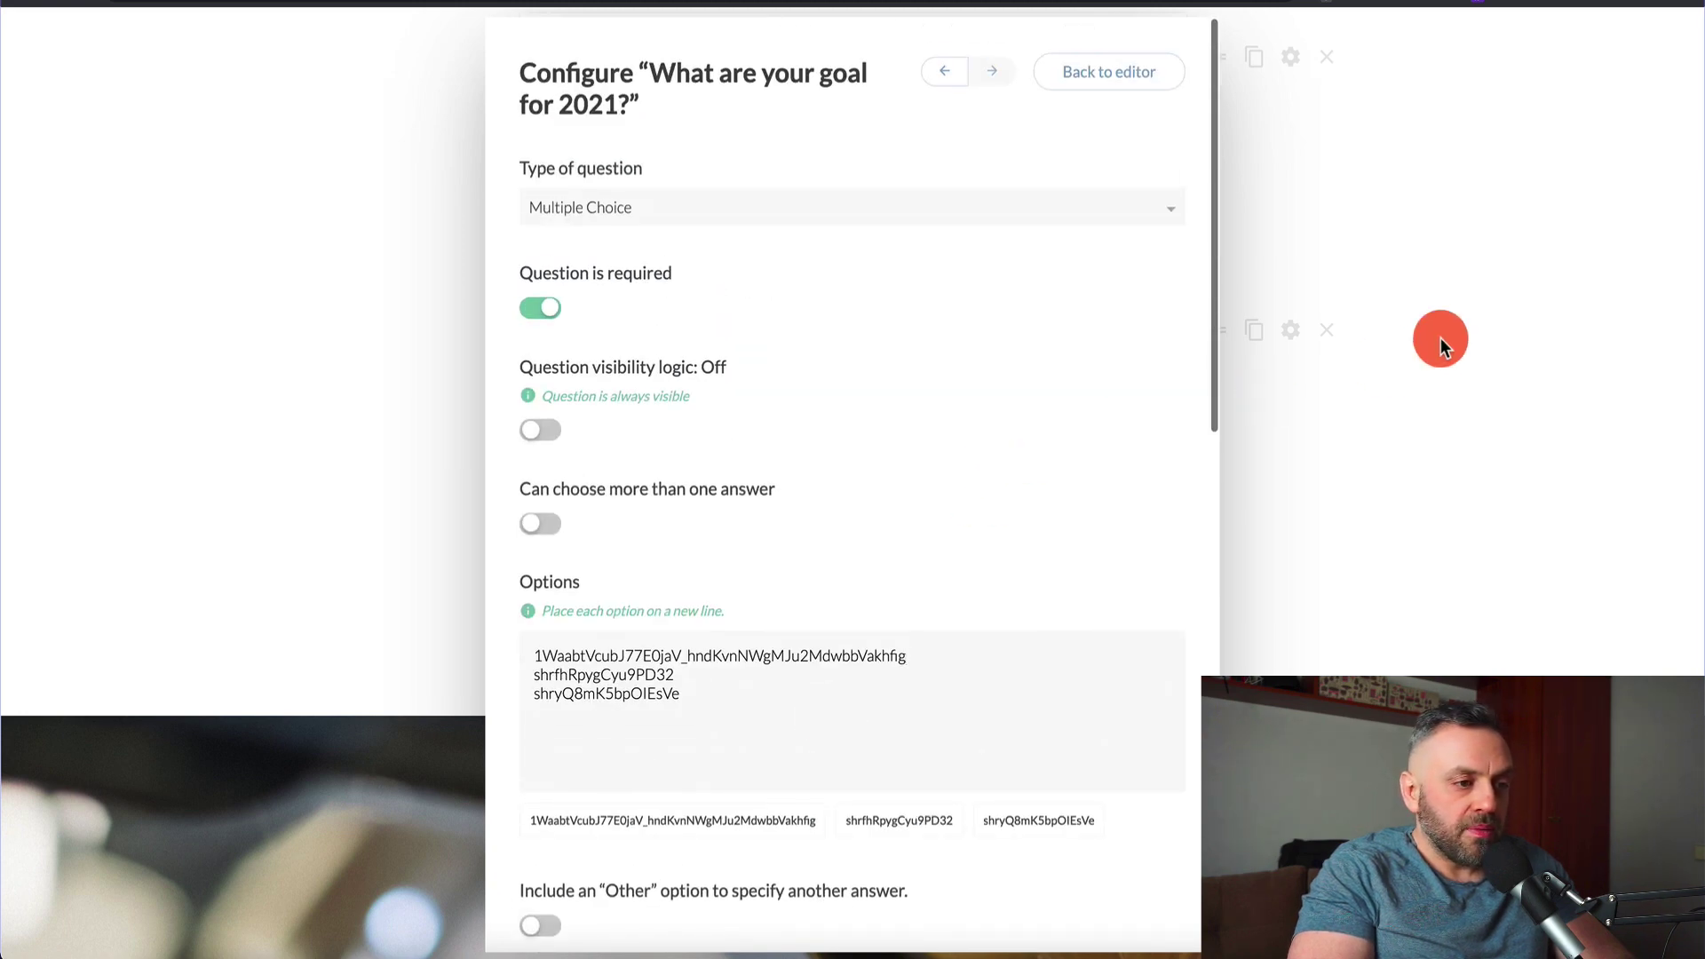
click(1128, 83)
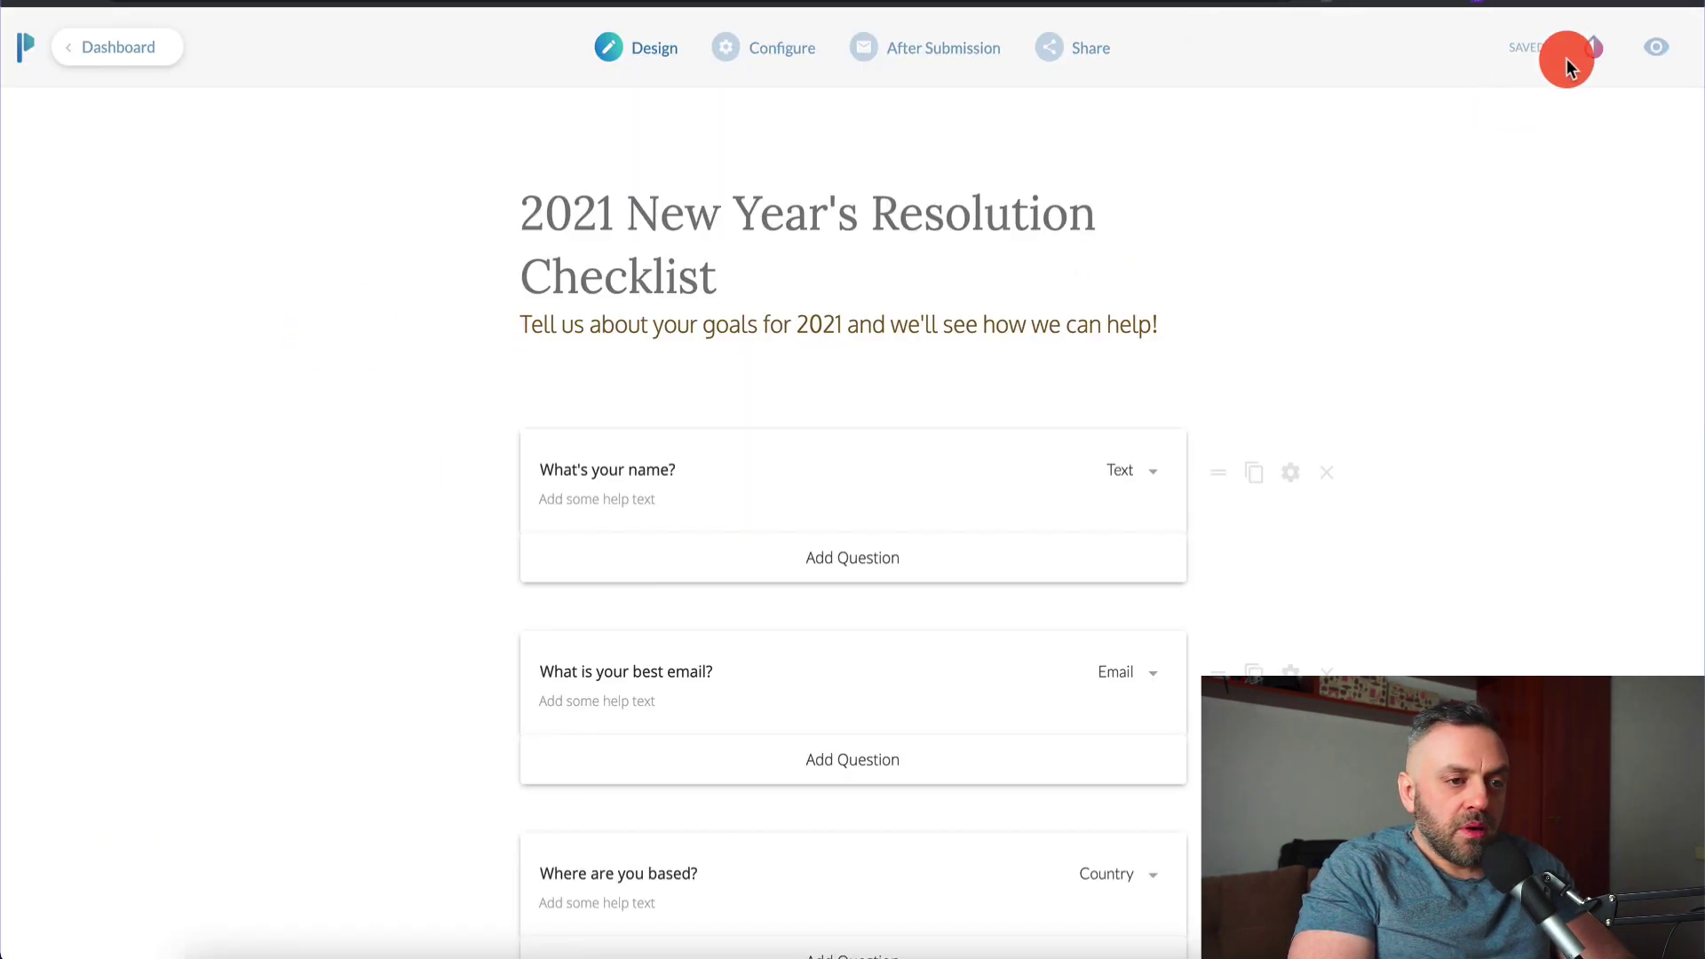
click(1654, 48)
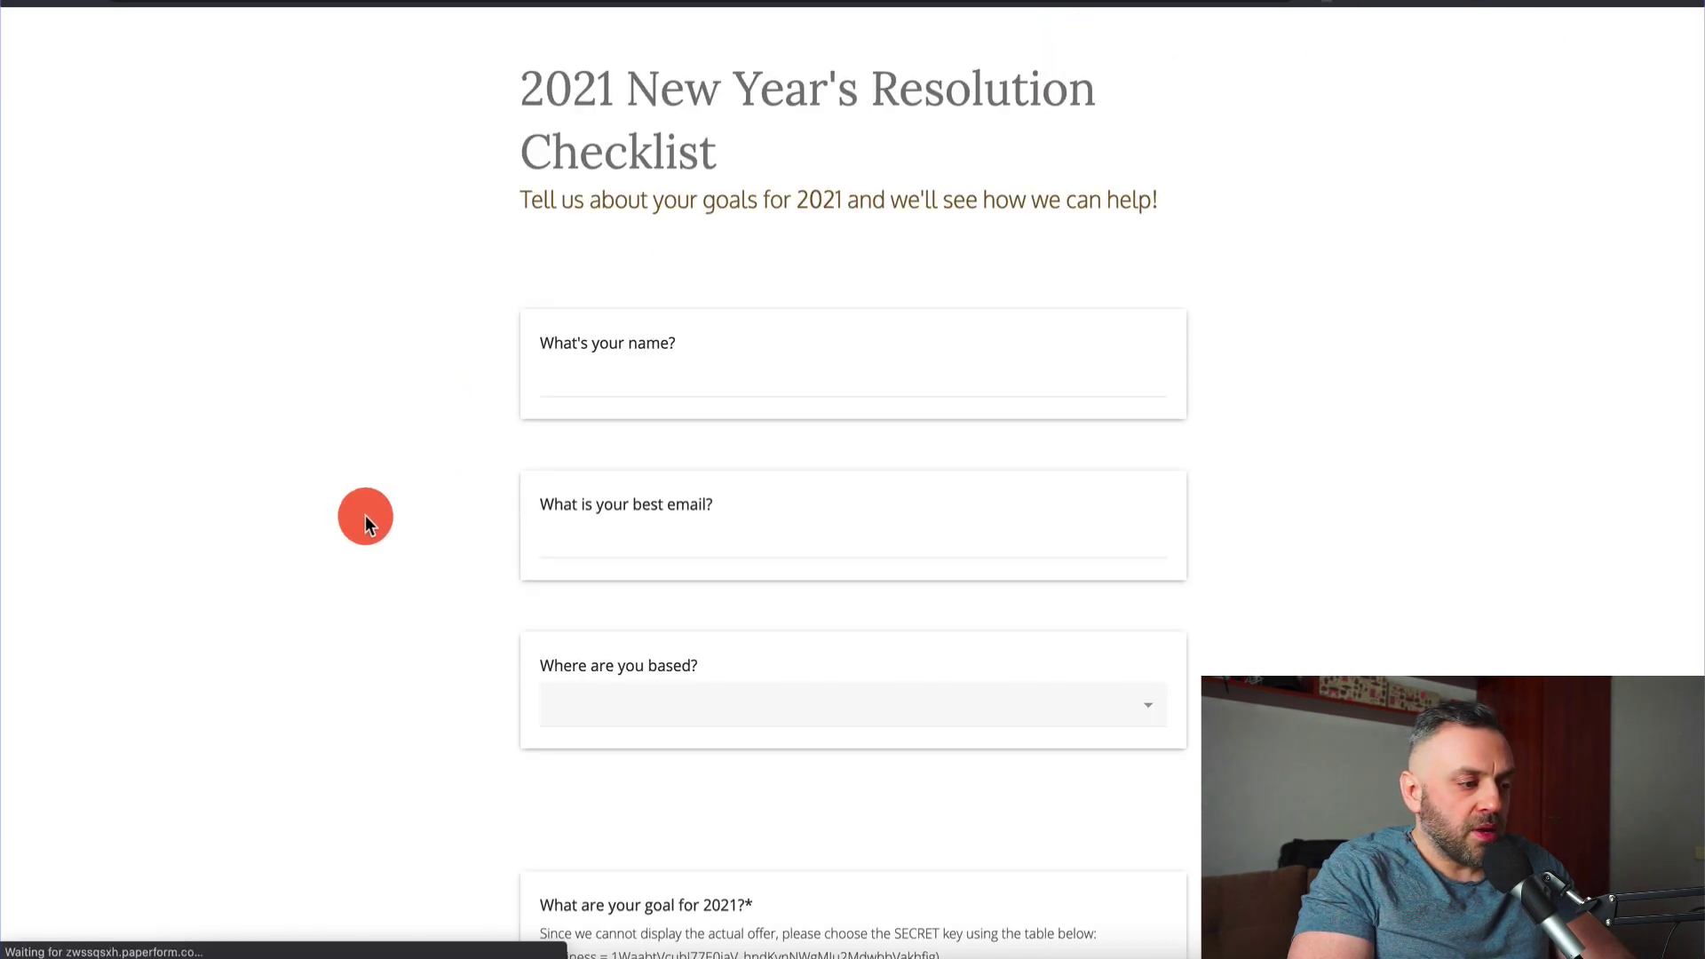
scroll(355, 523, down, 10)
scroll(355, 524, up, 3)
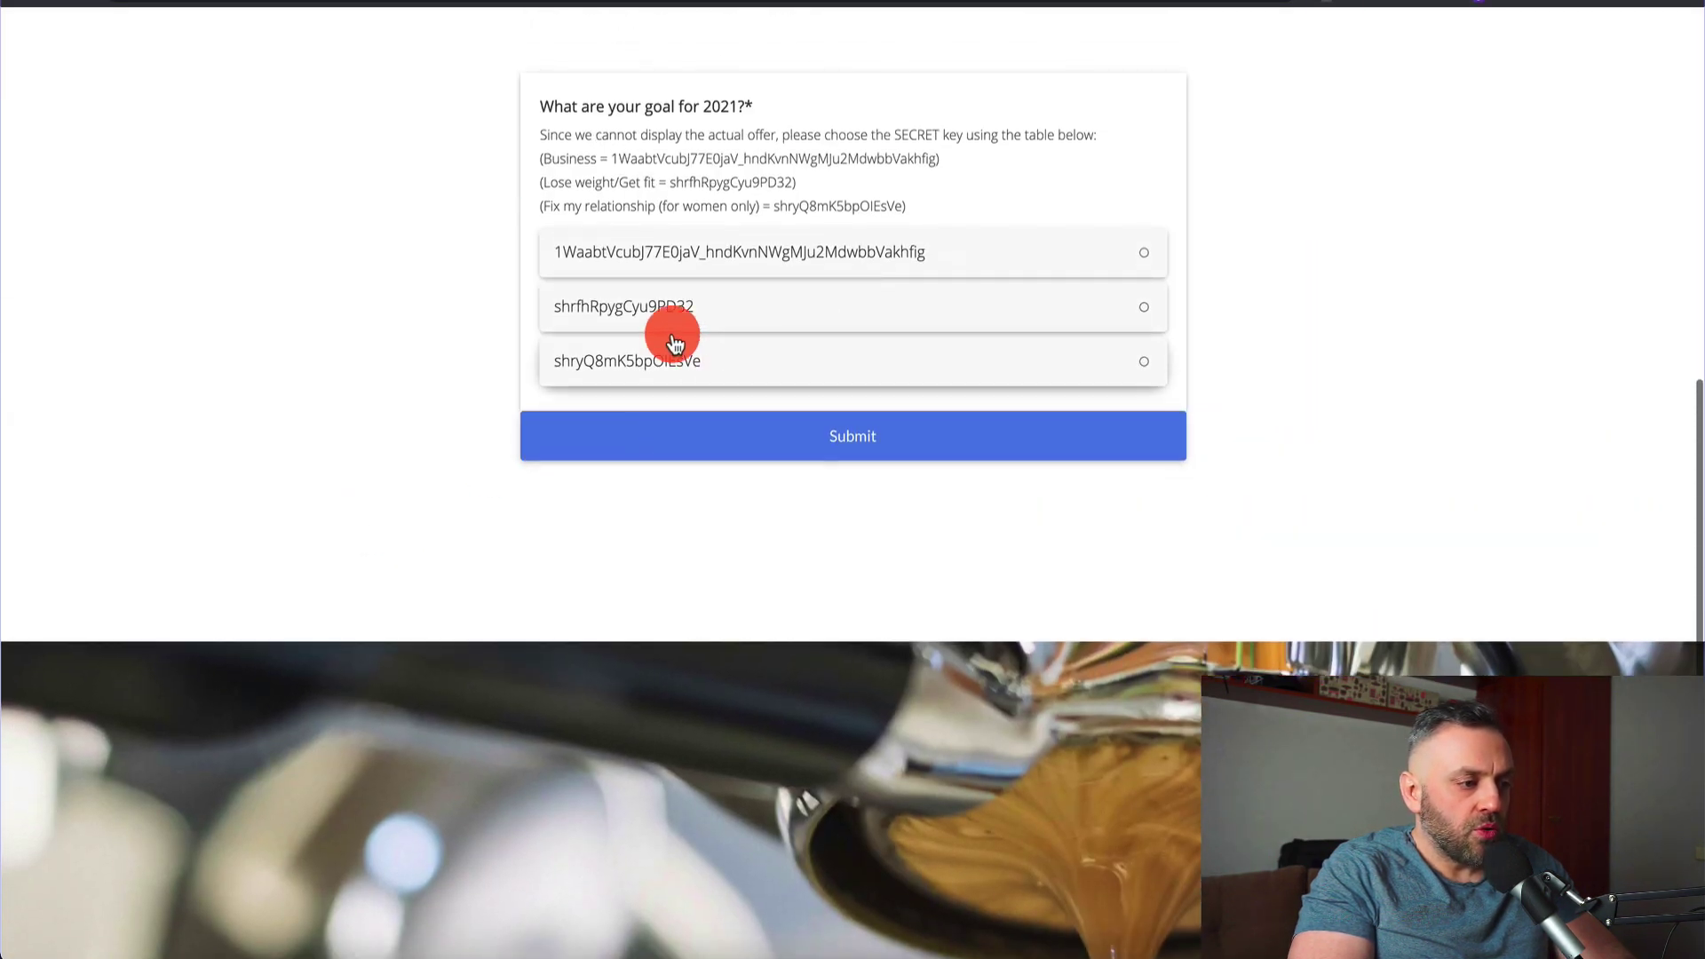
scroll(238, 304, up, 3)
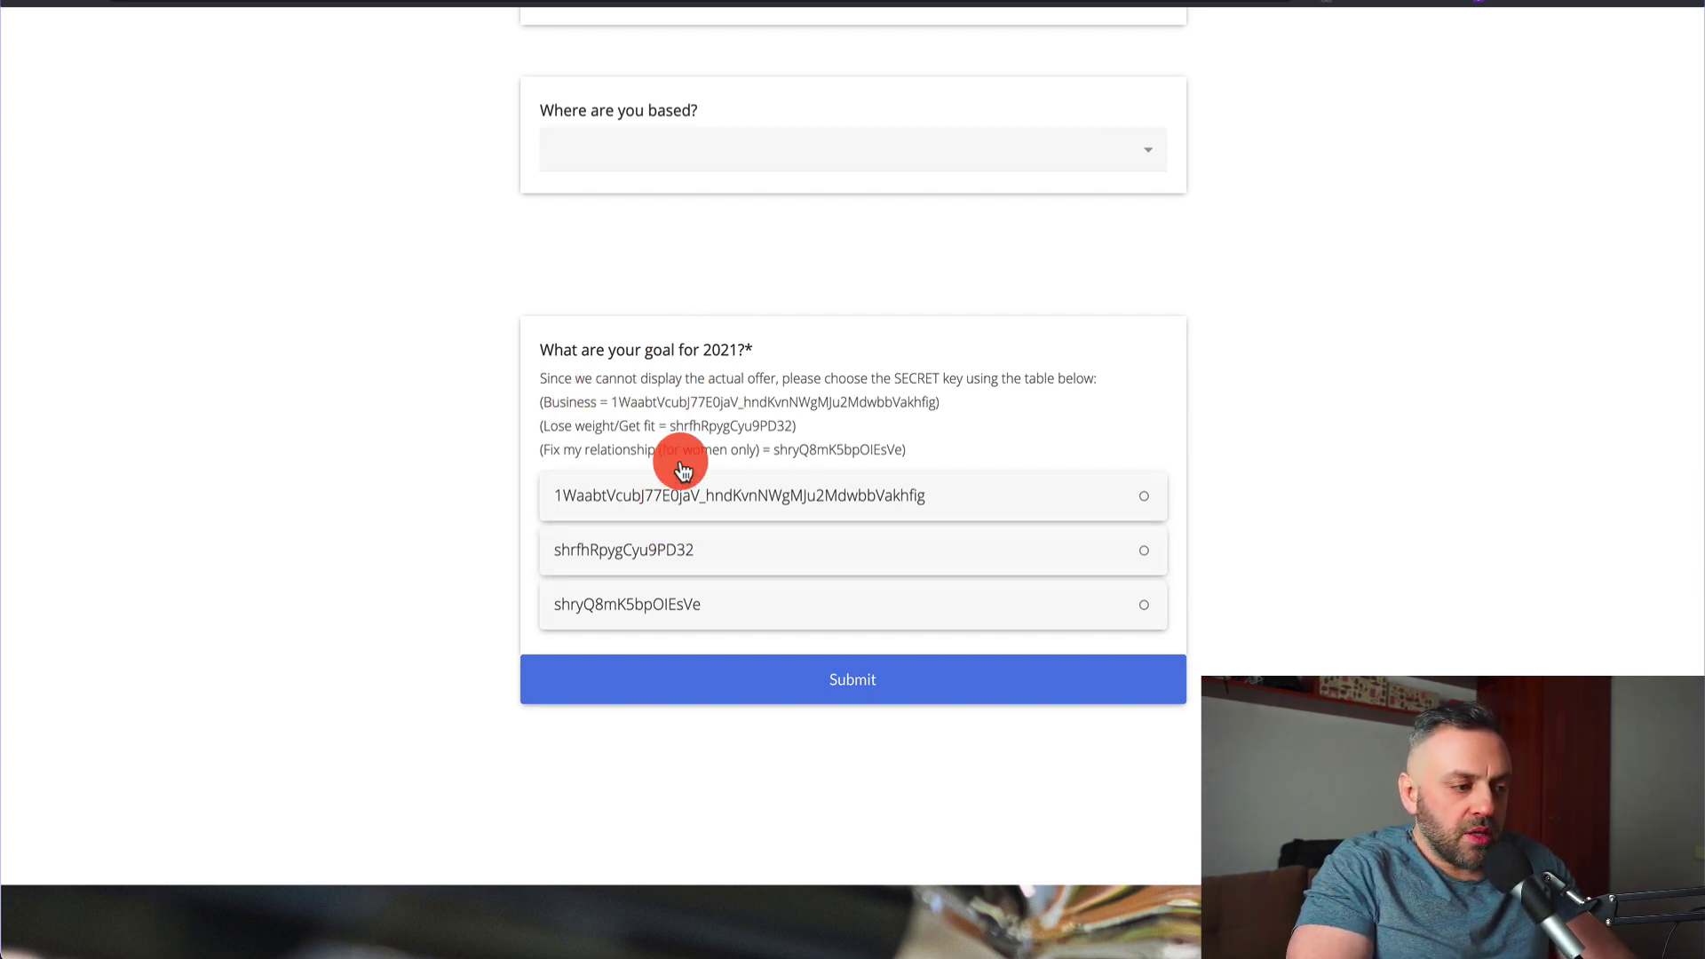
click(688, 493)
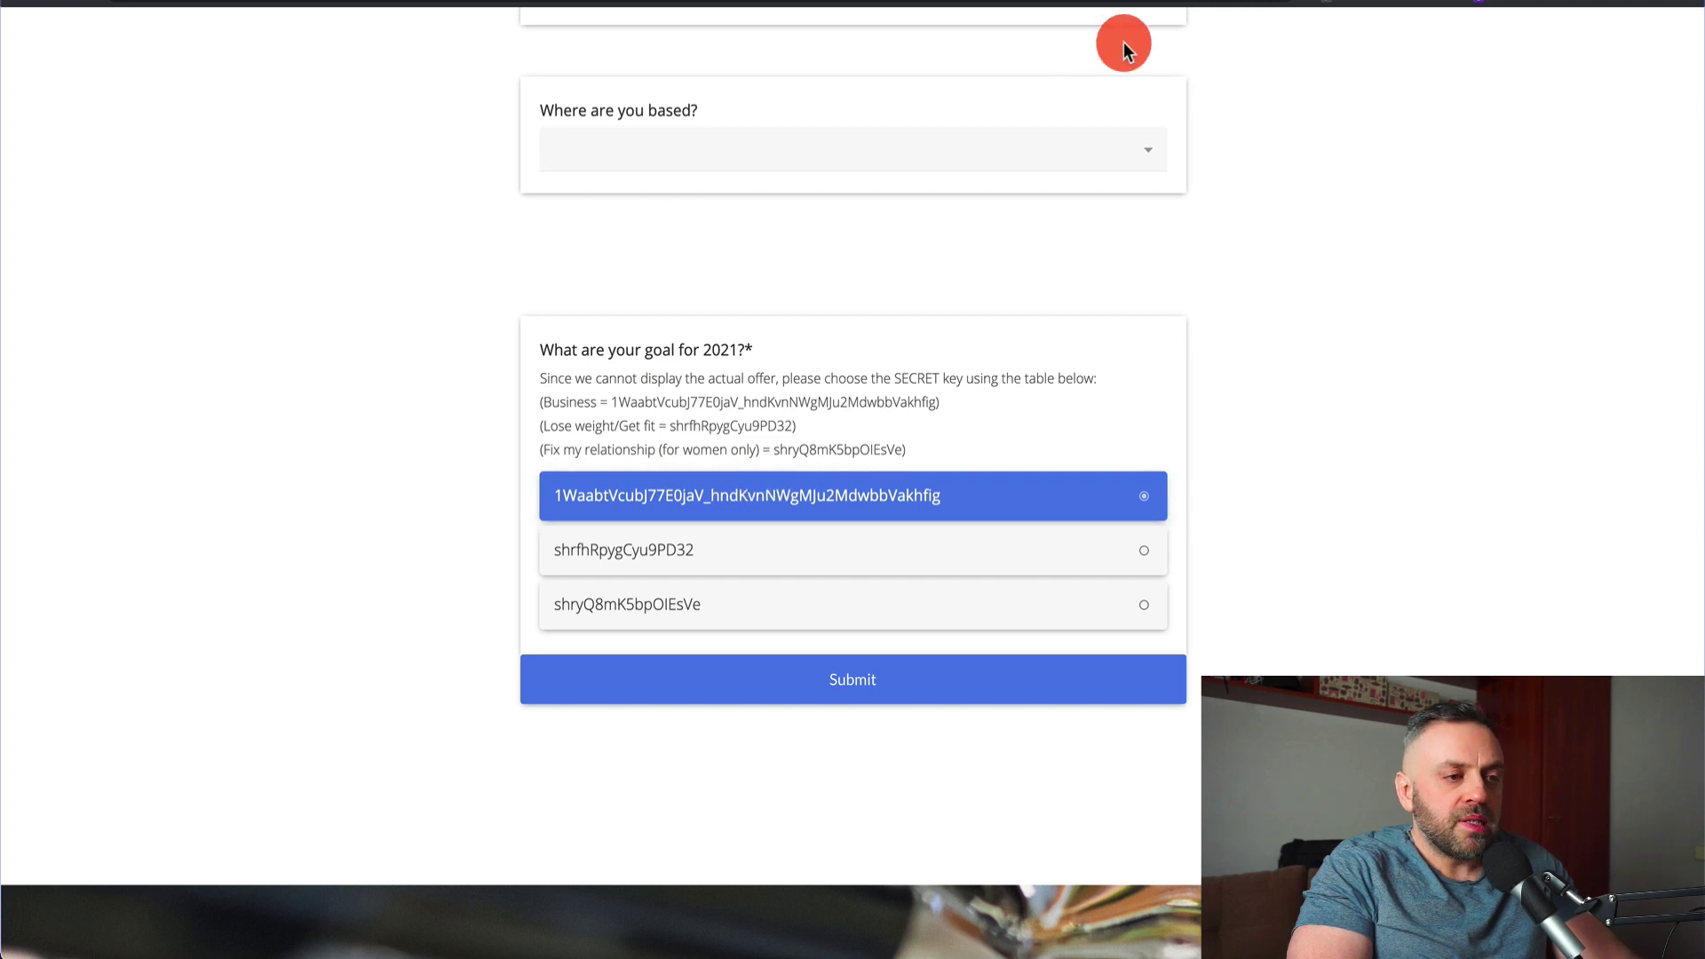
click(1656, 47)
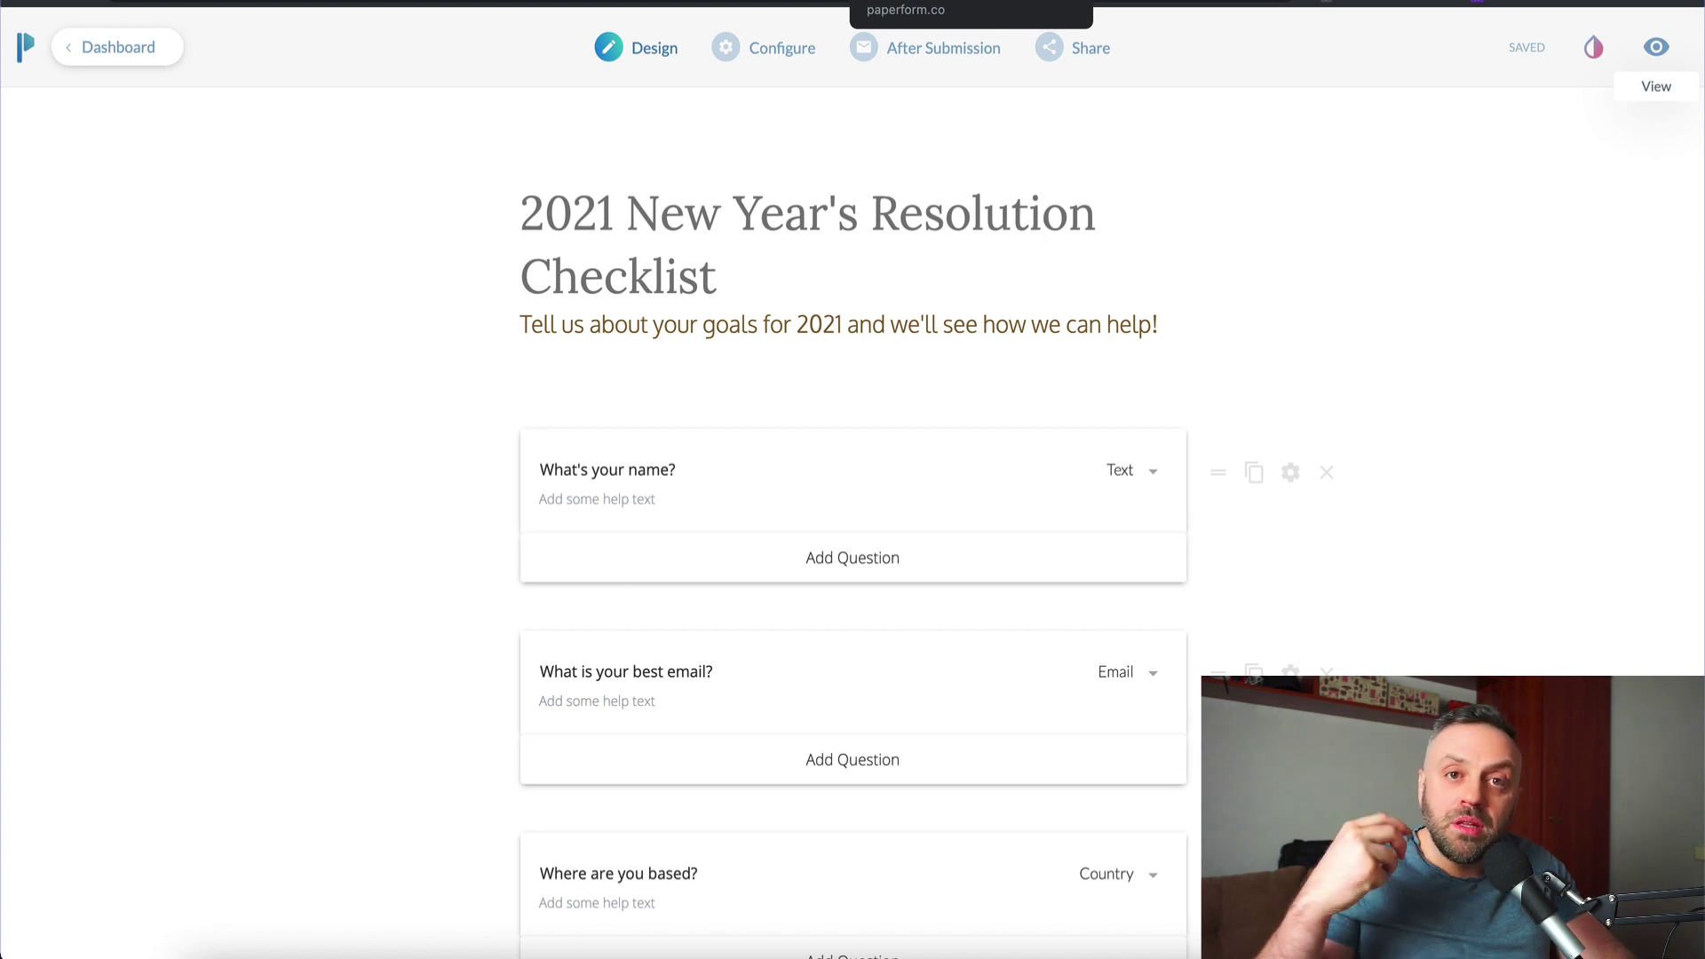
Go to After Submission > Success Pages & Redirects and select the Redirect to URL field
click(780, 46)
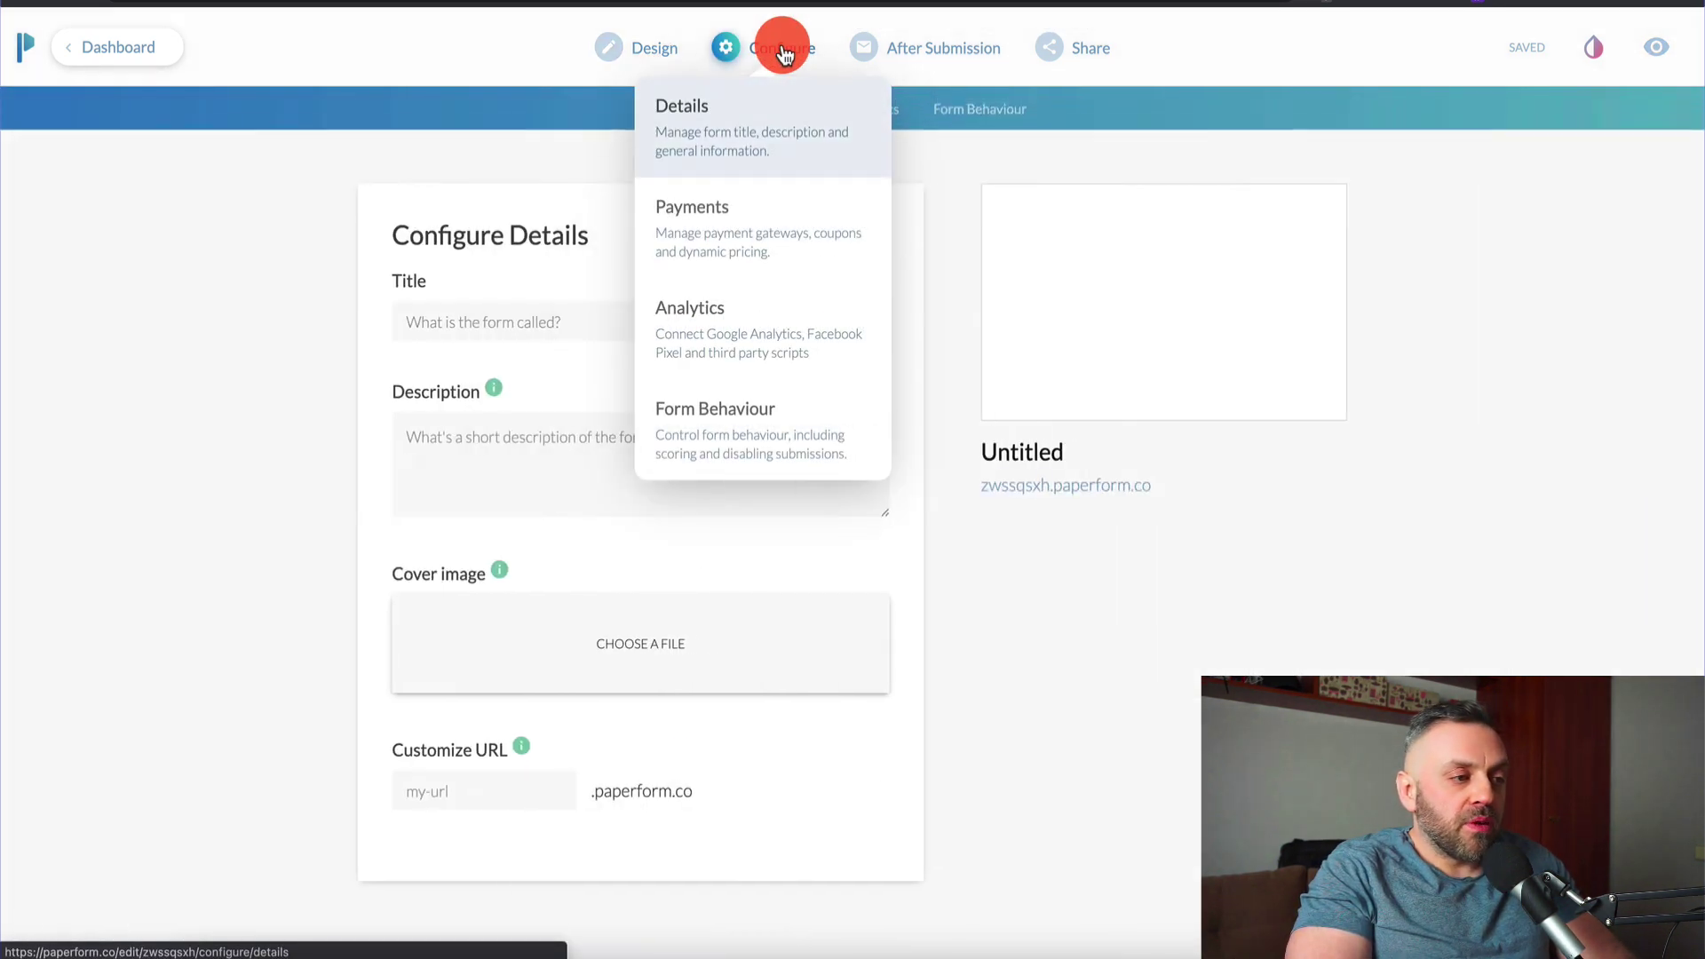
click(927, 61)
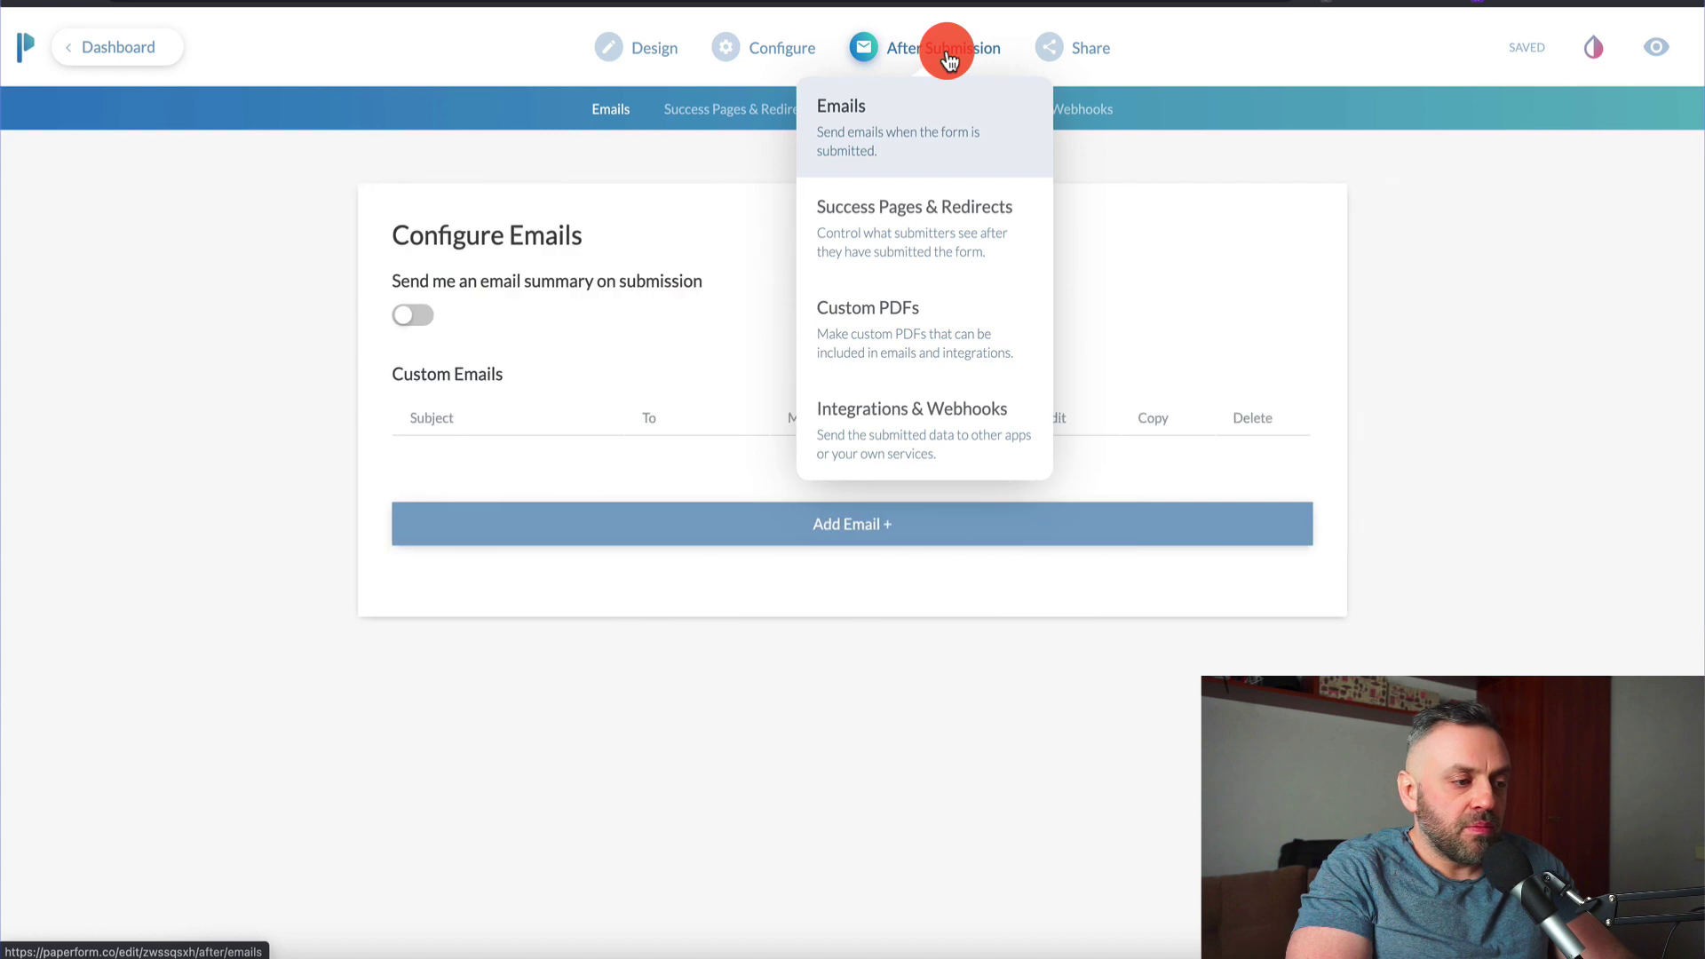
click(728, 111)
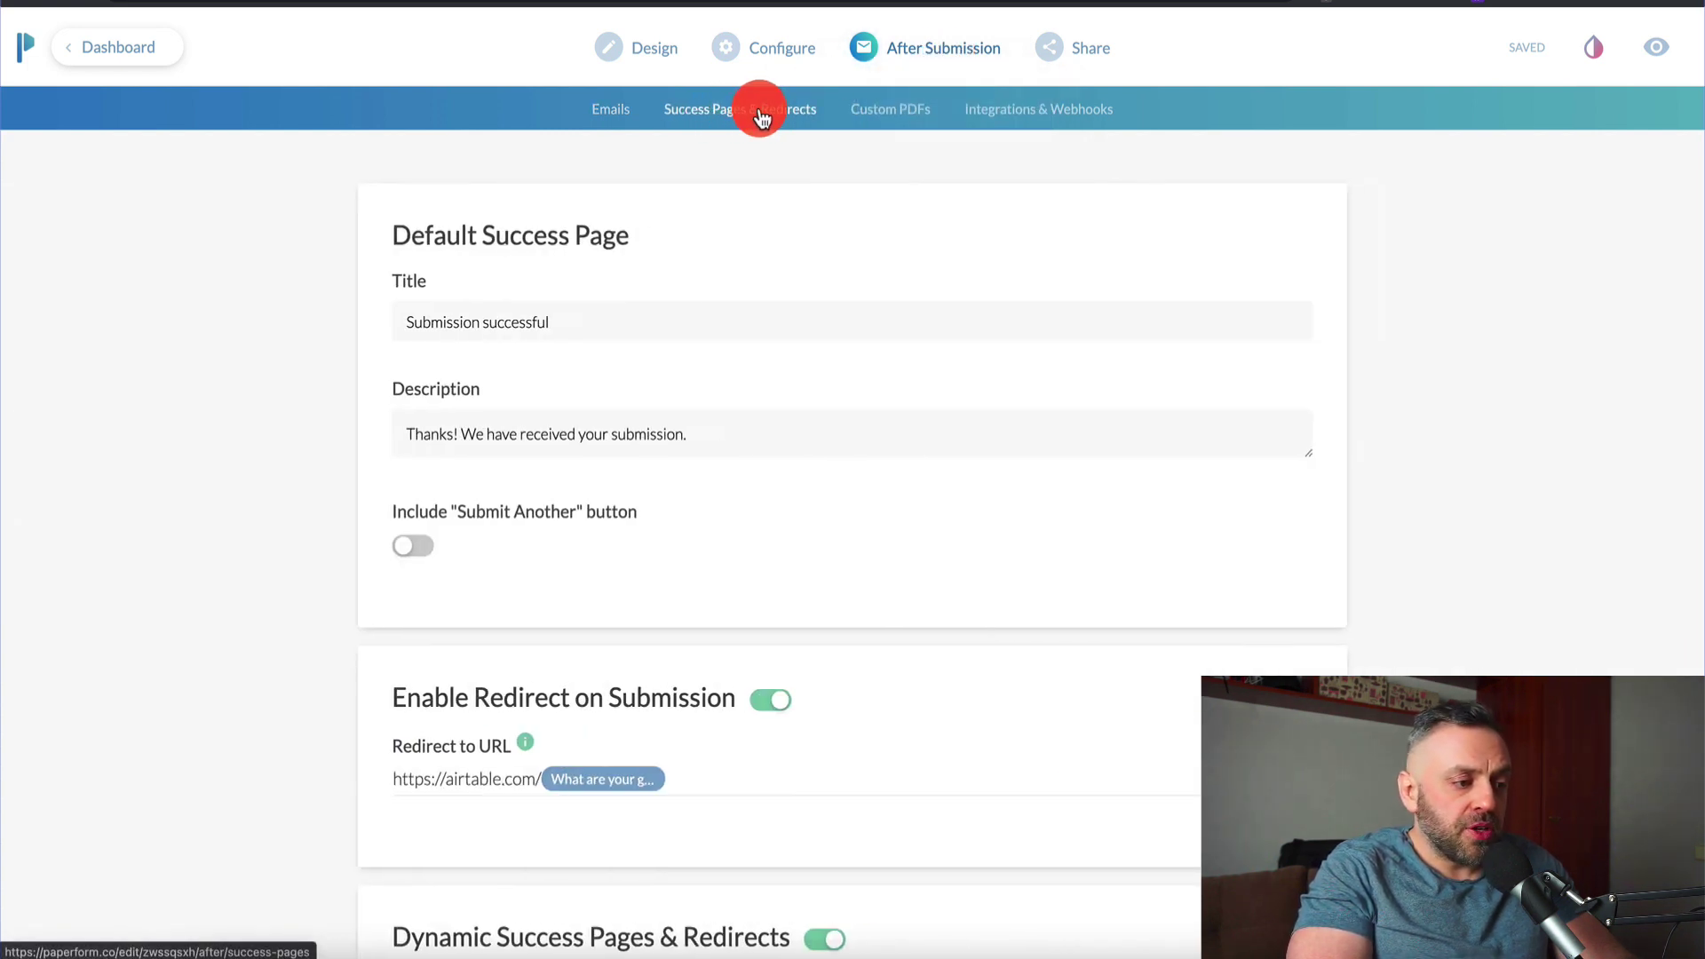
click(652, 49)
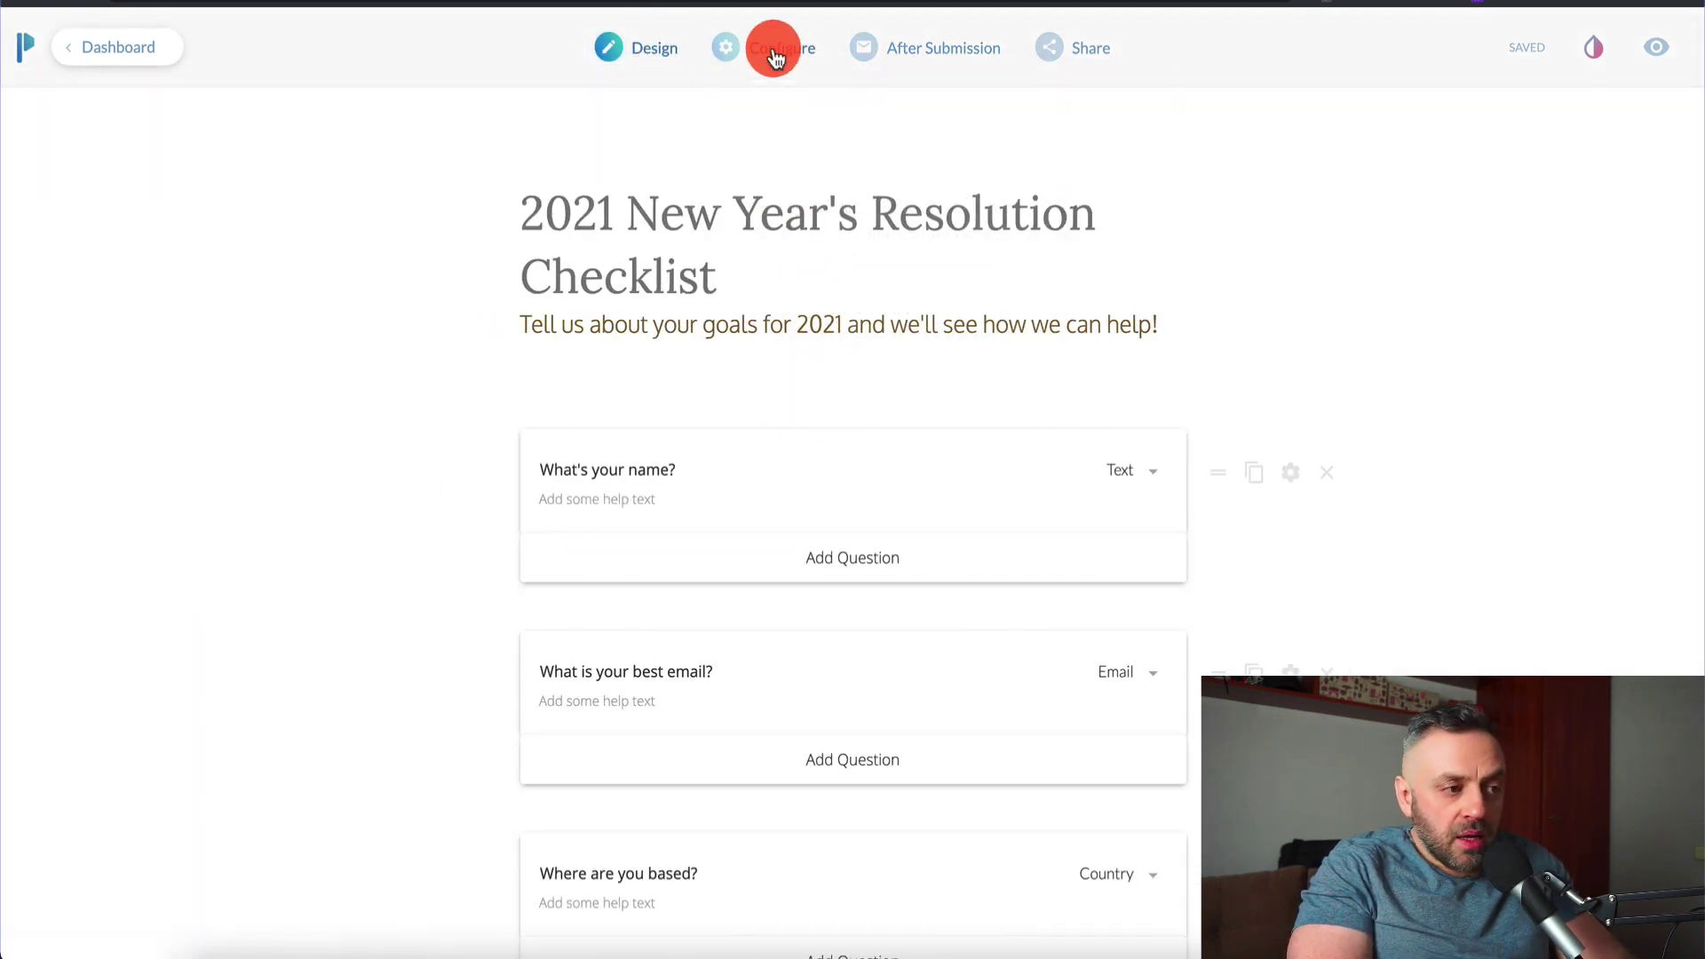
click(949, 58)
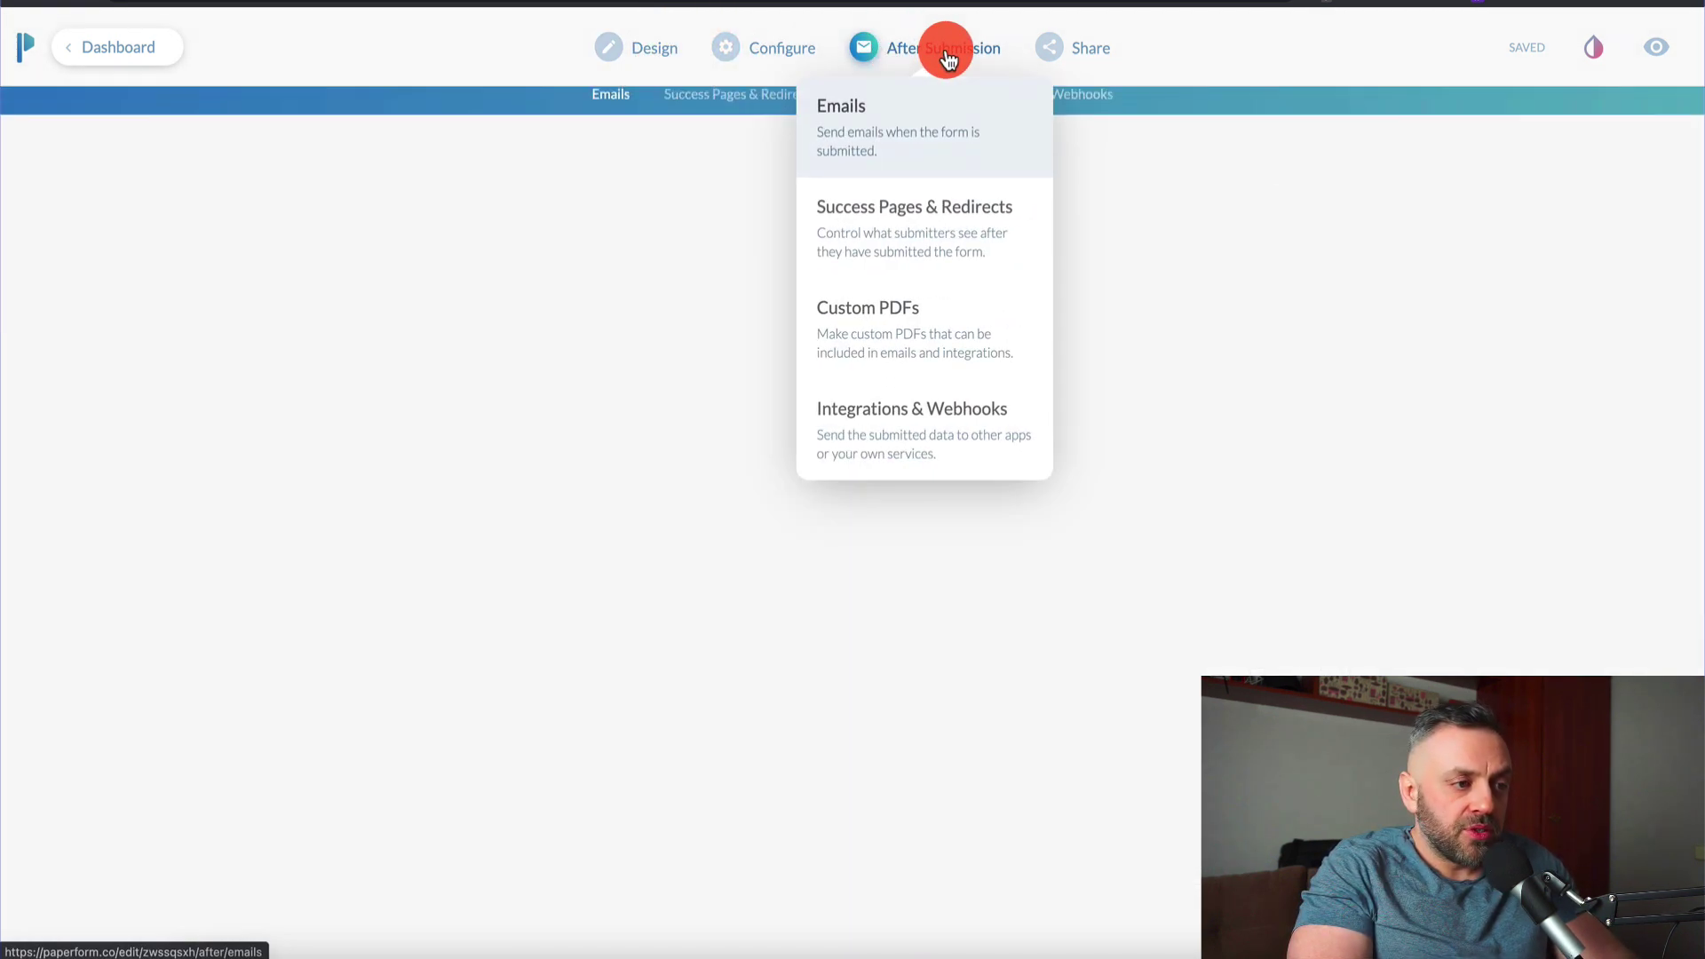
click(720, 118)
scroll(346, 478, down, 3)
scroll(487, 591, up, 2)
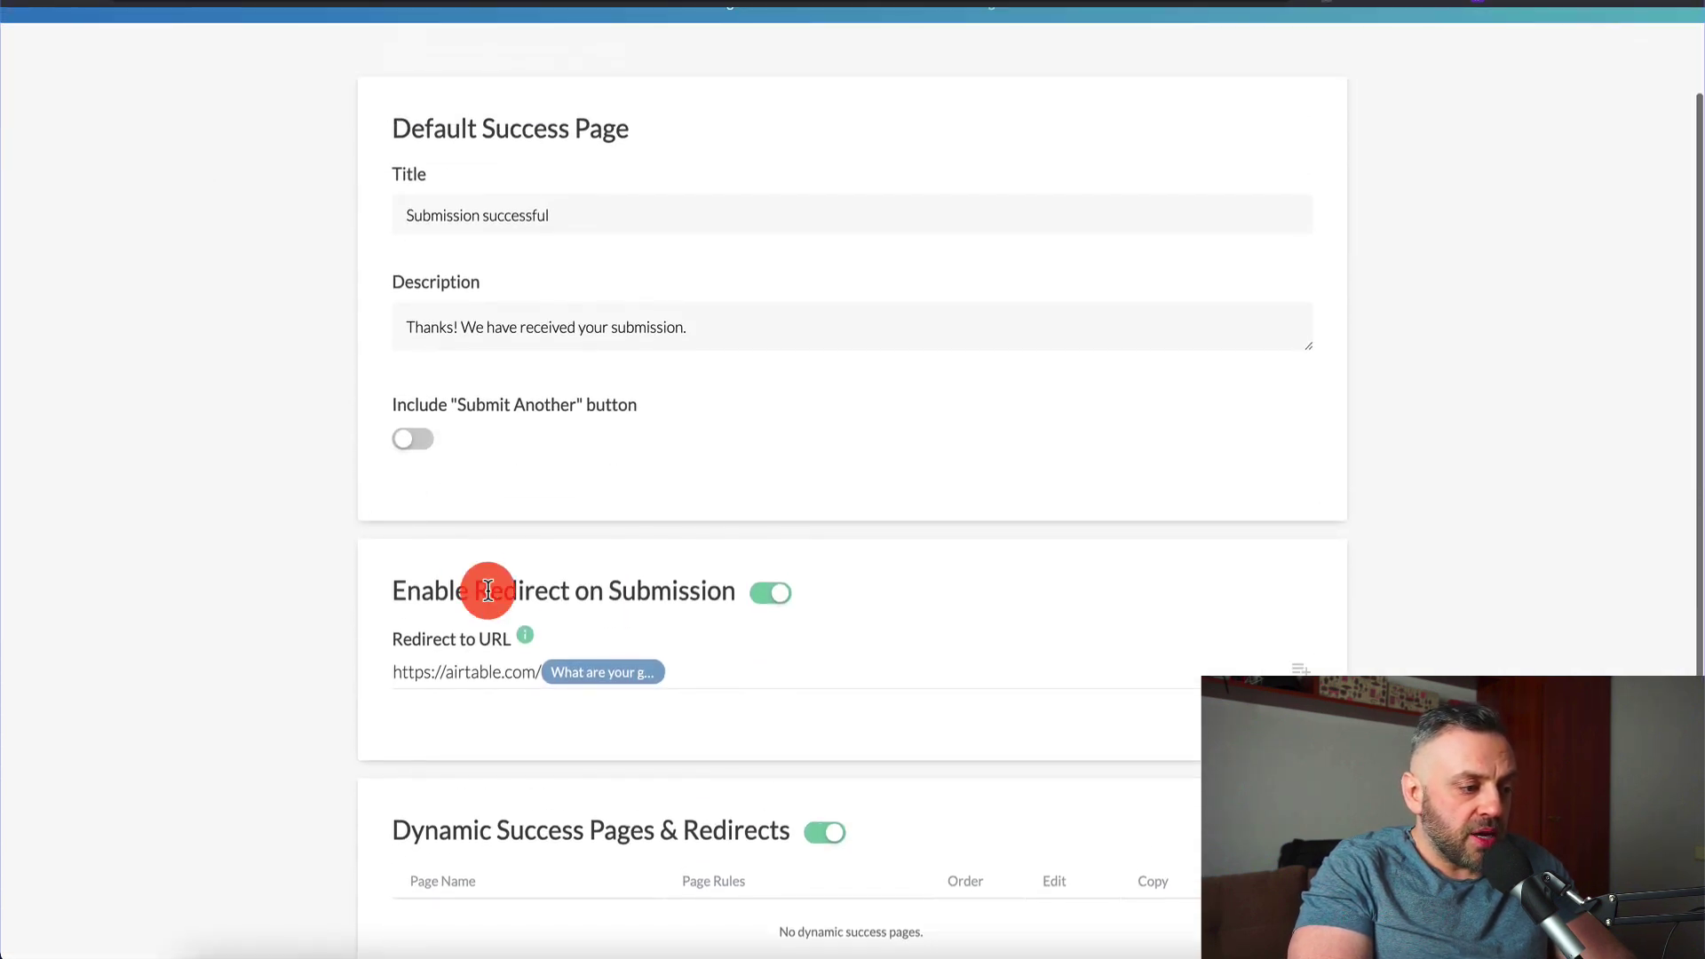
click(540, 671)
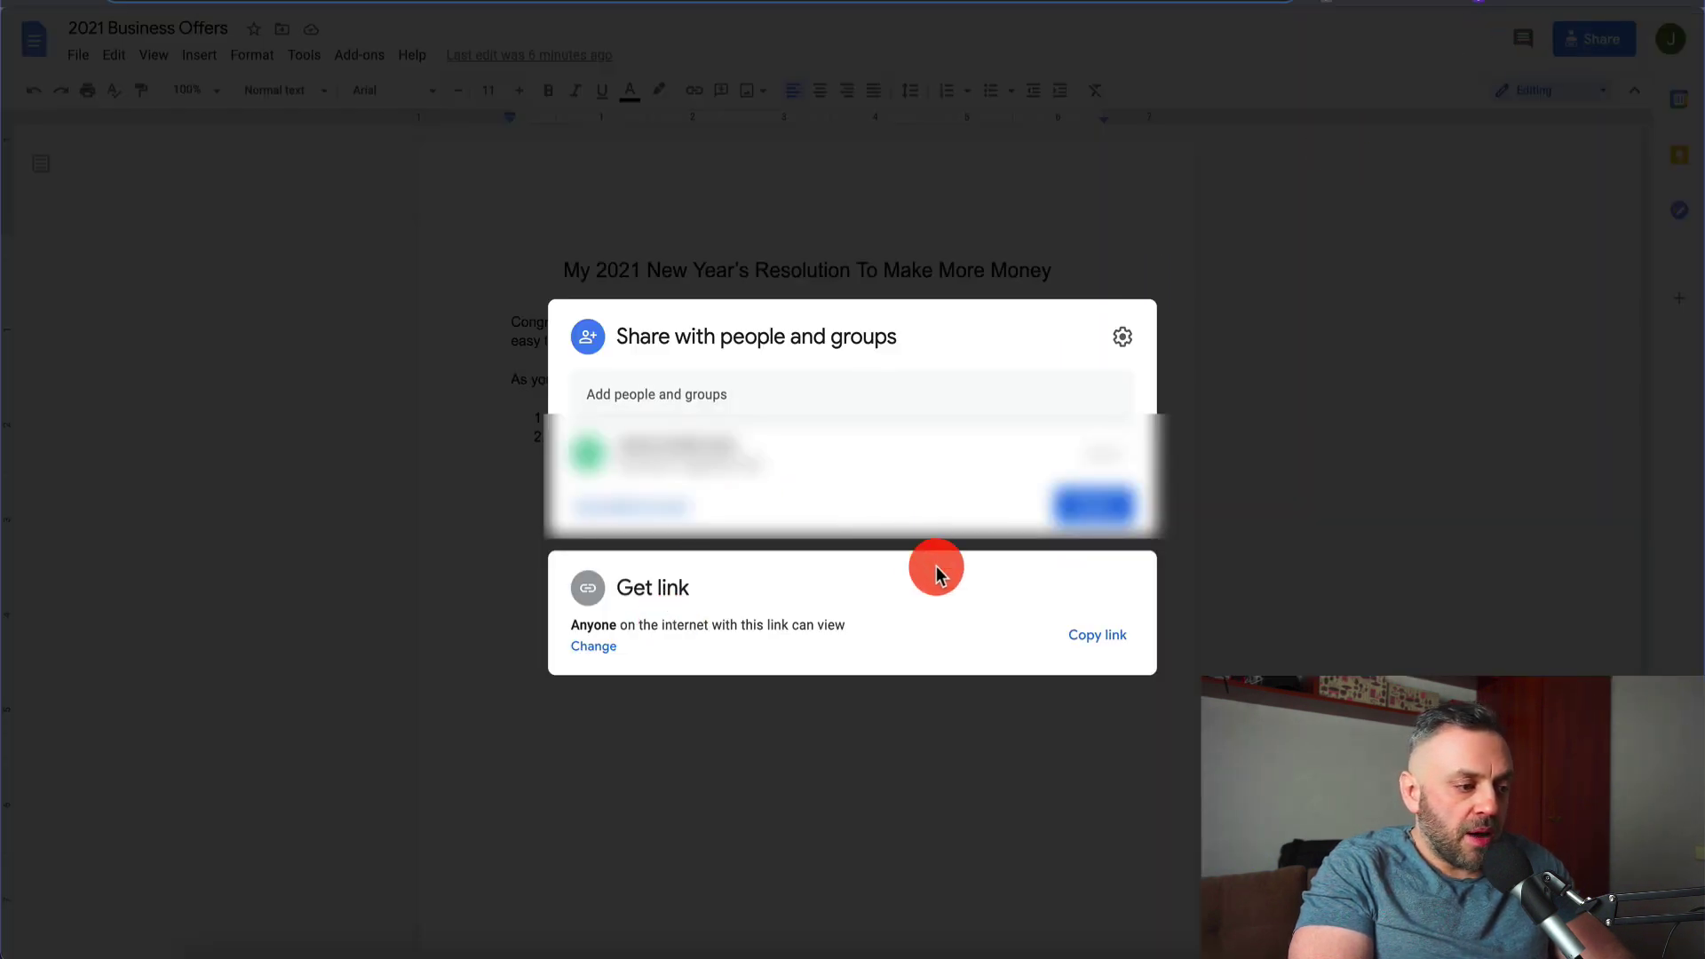
Replace the redirect URL with the copied 2021 Business Offers doc link
click(1099, 636)
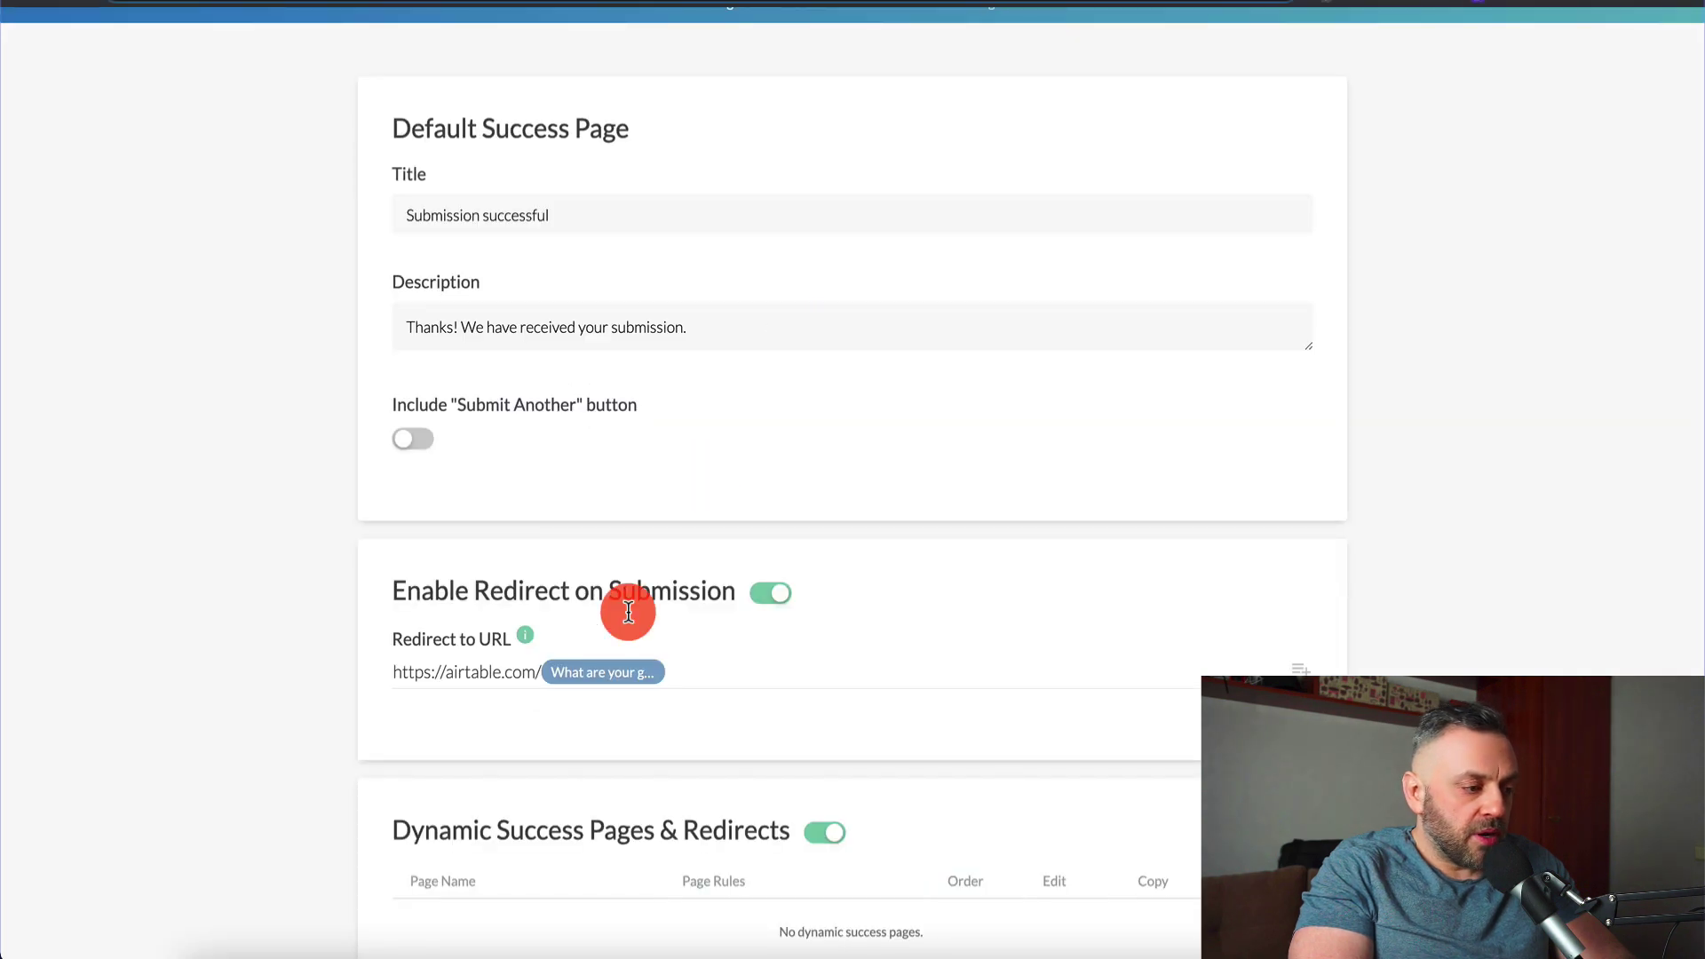
key(ctrl+a)
key(BackSpace)
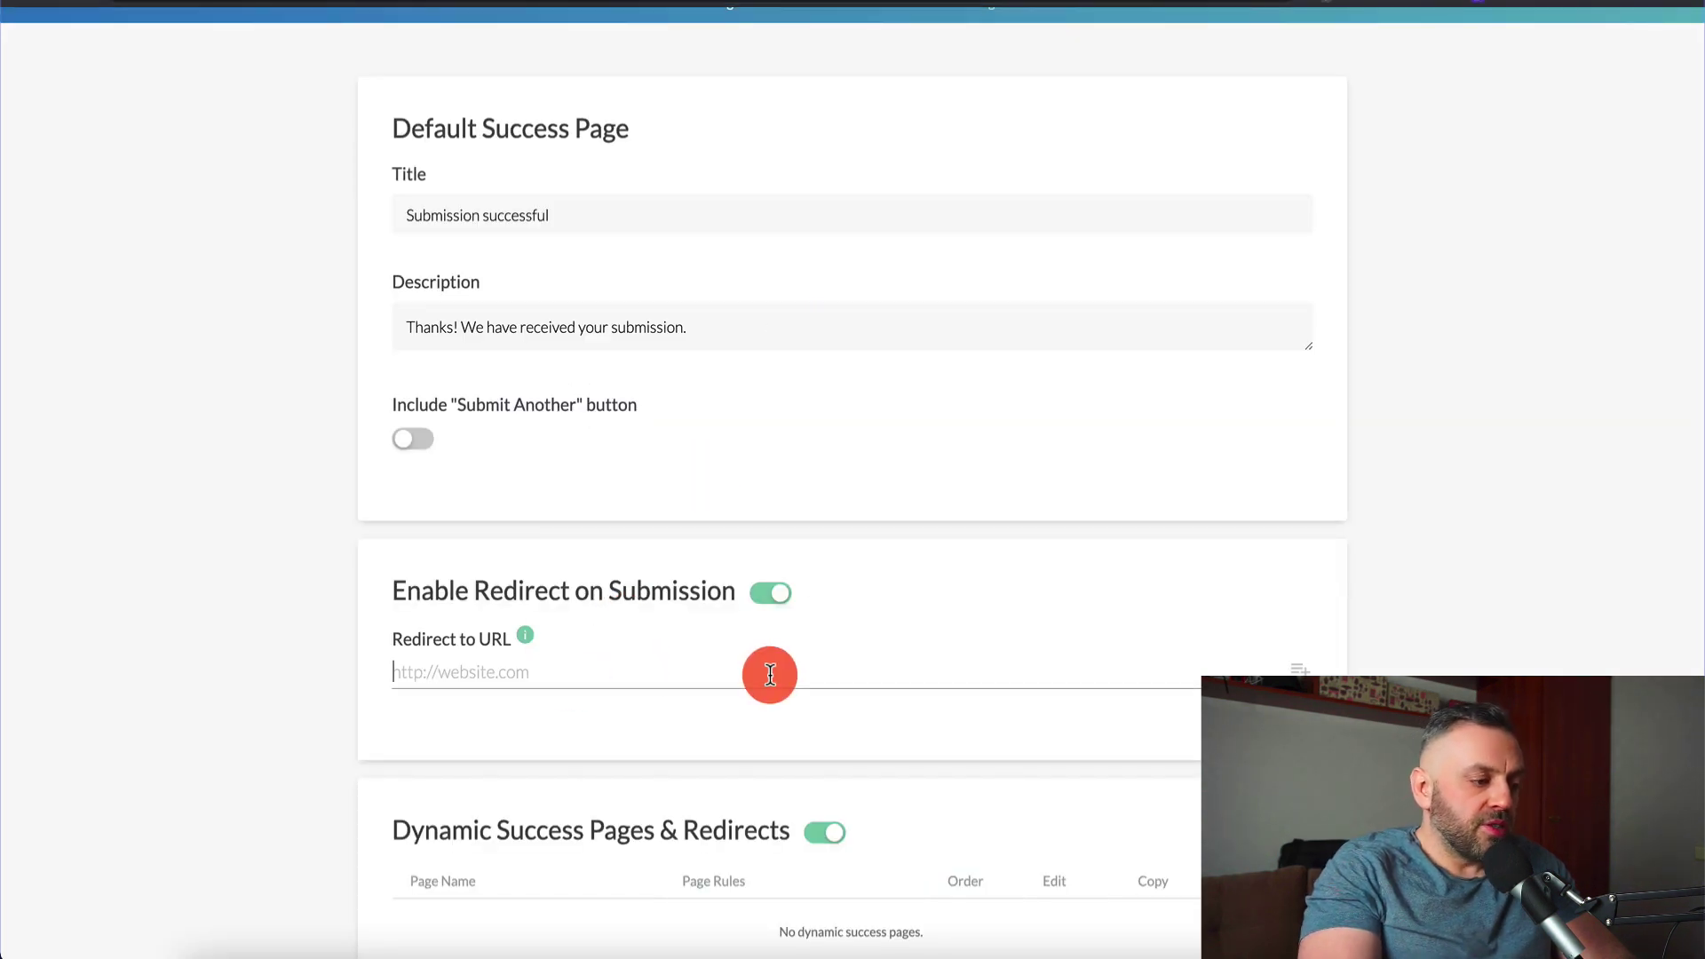
key(ctrl+v)
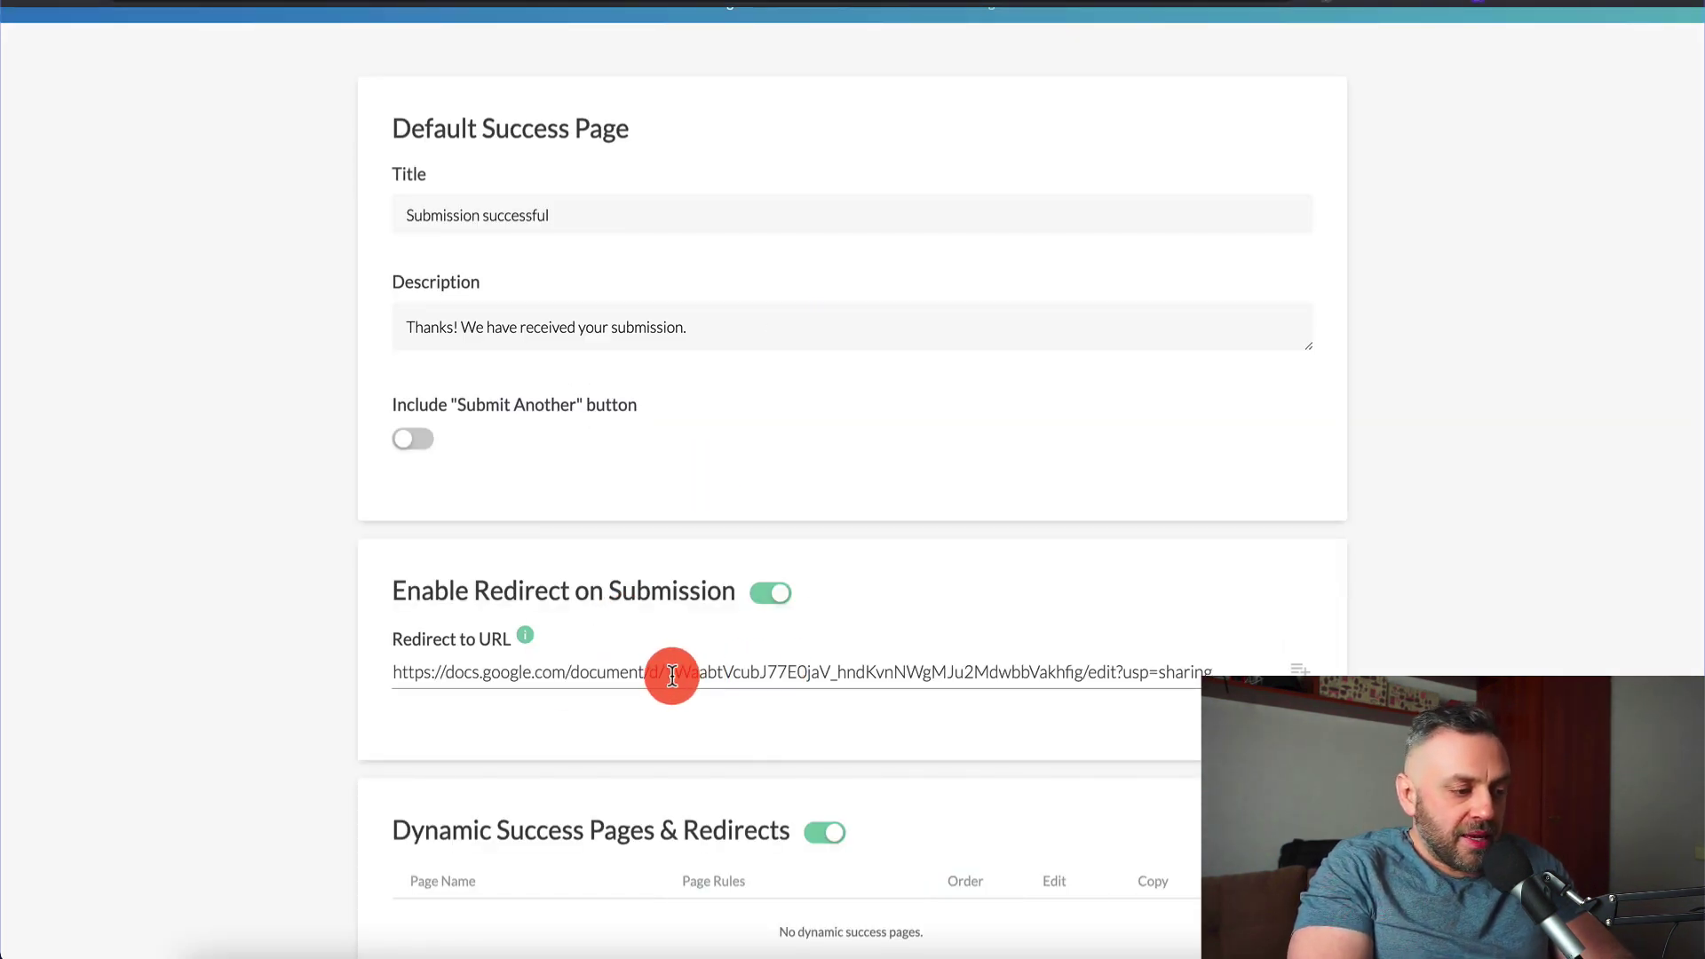
Swap the document ID in the redirect URL for the {{ b1hip }} goal answer tag
drag(667, 674, 1083, 672)
key(BackSpace)
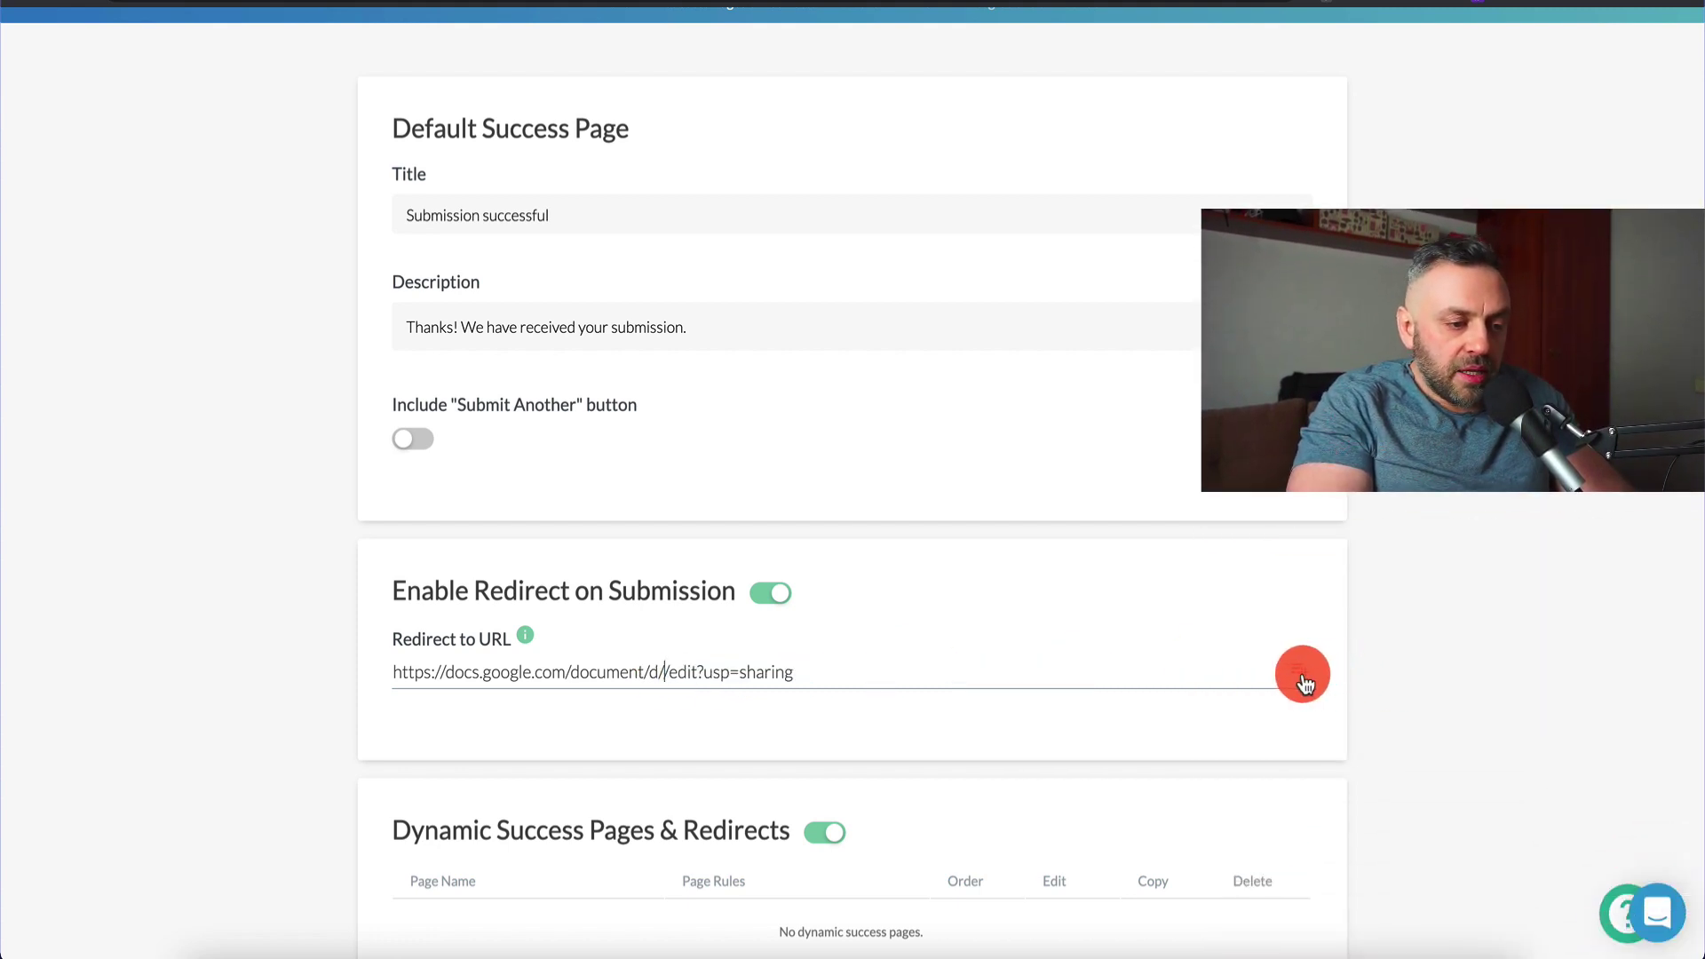
click(1301, 673)
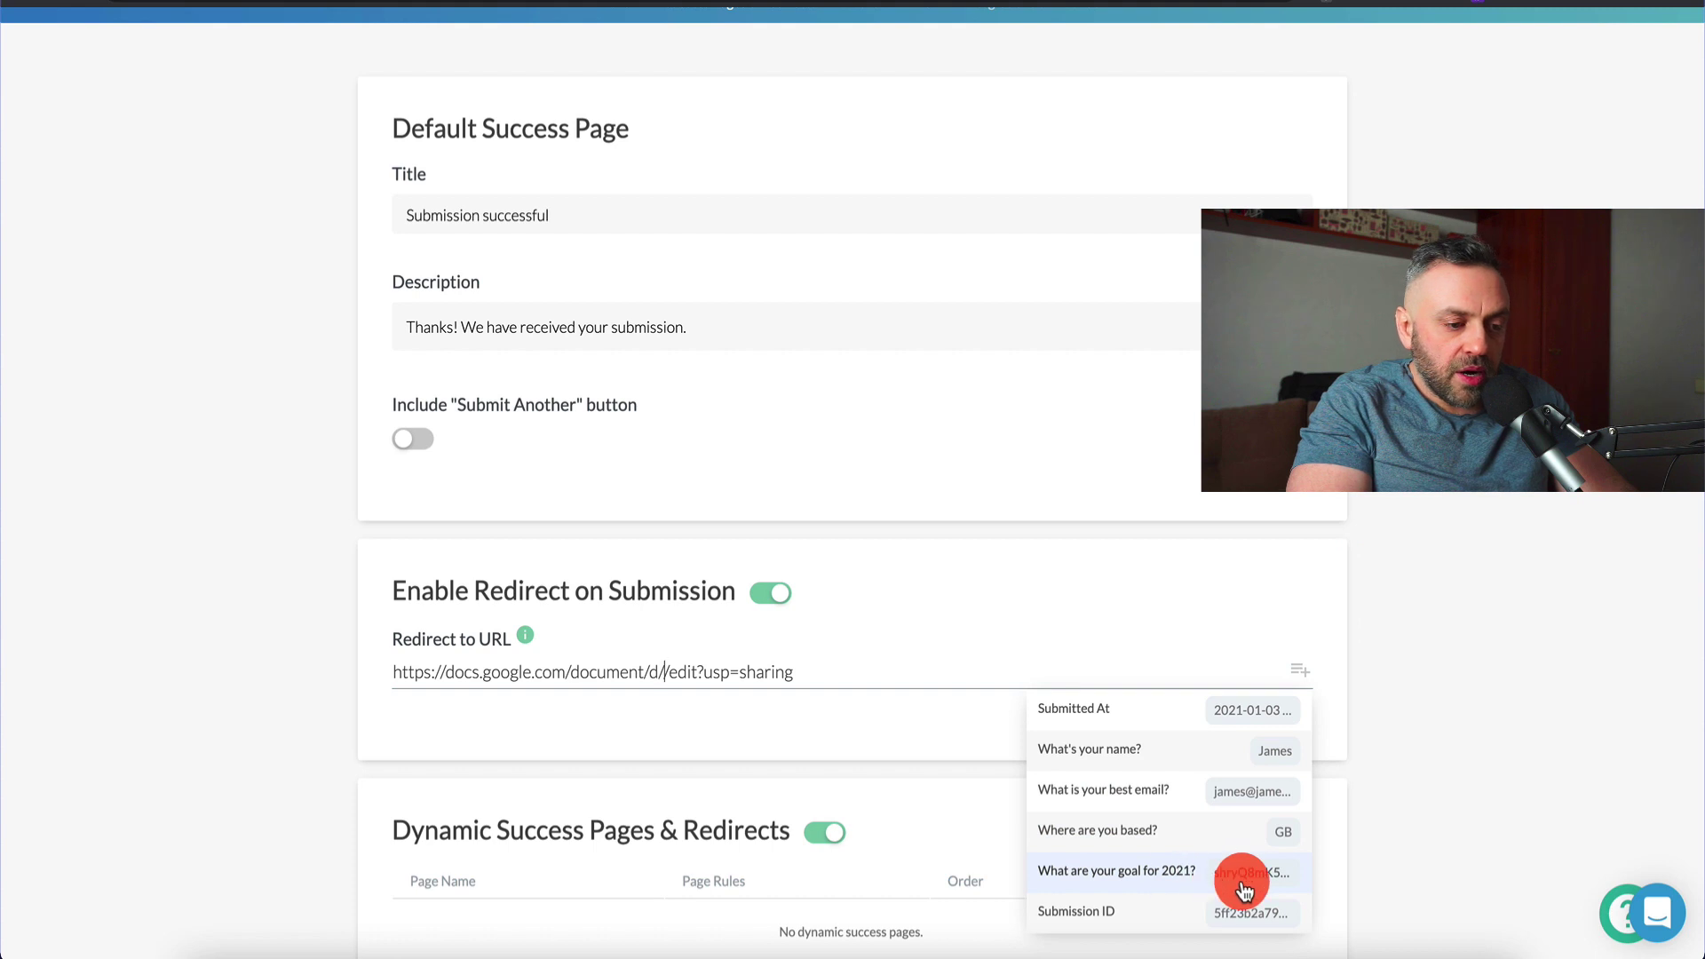
click(1239, 875)
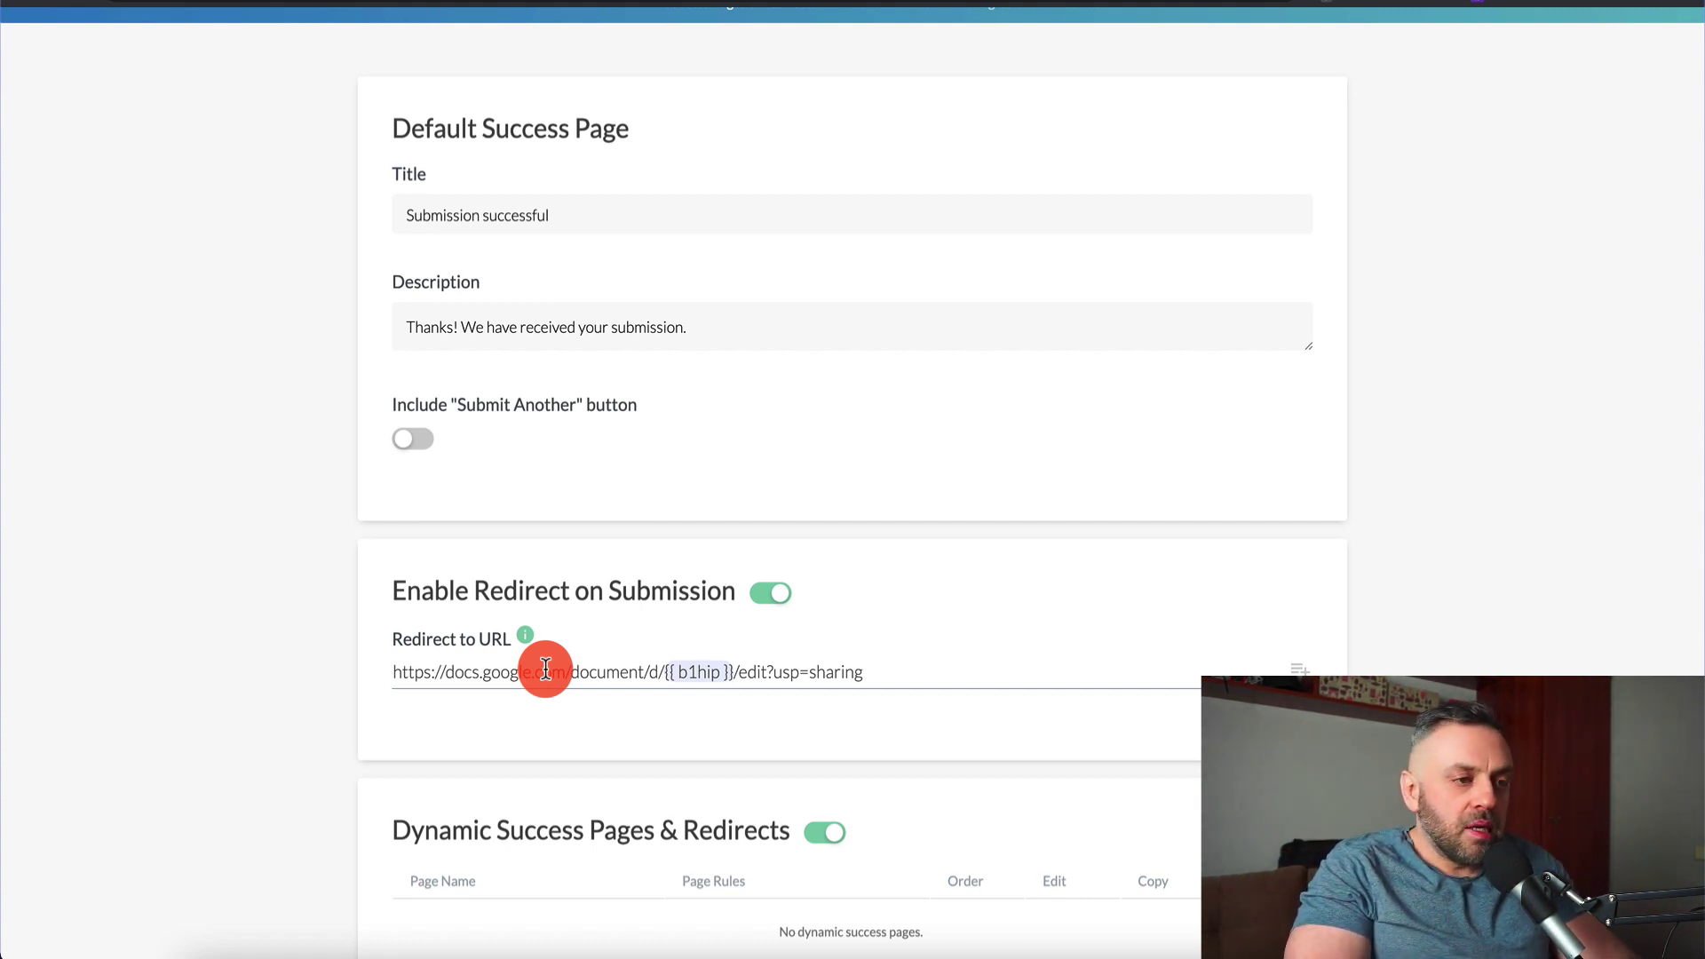
scroll(1317, 364, down, 2)
On the Share page, select the form's public link, view the Embed codes, then return to Social & URL
scroll(1128, 321, up, 3)
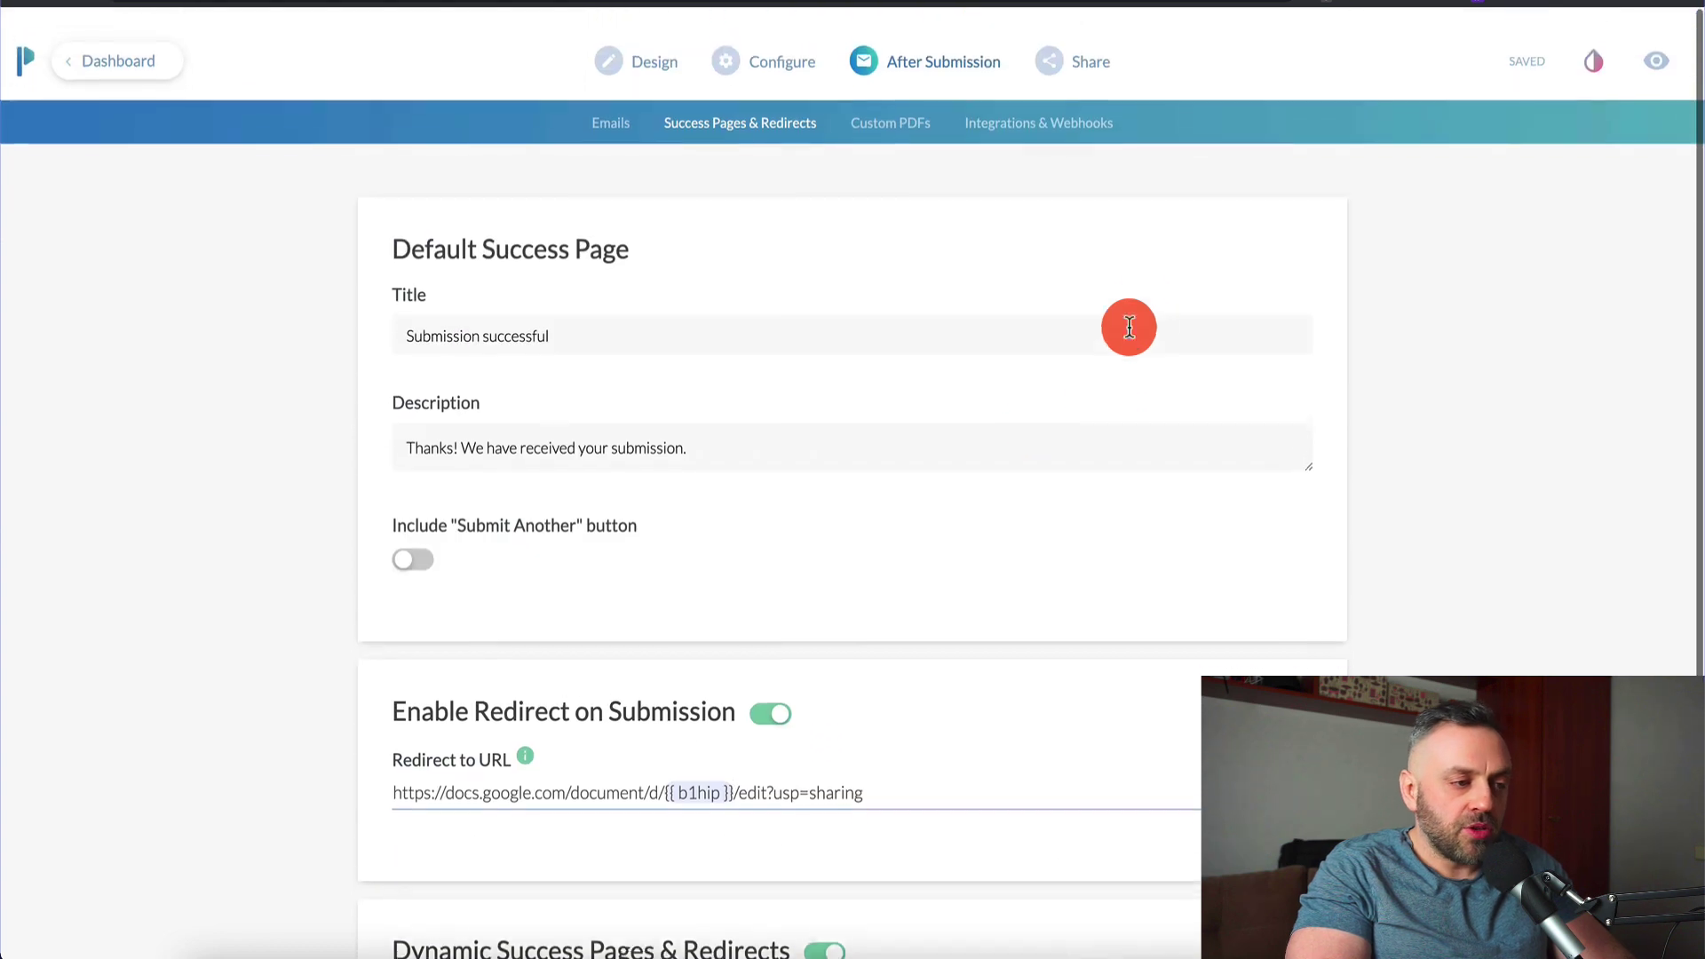
scroll(881, 562, down, 3)
scroll(914, 285, up, 3)
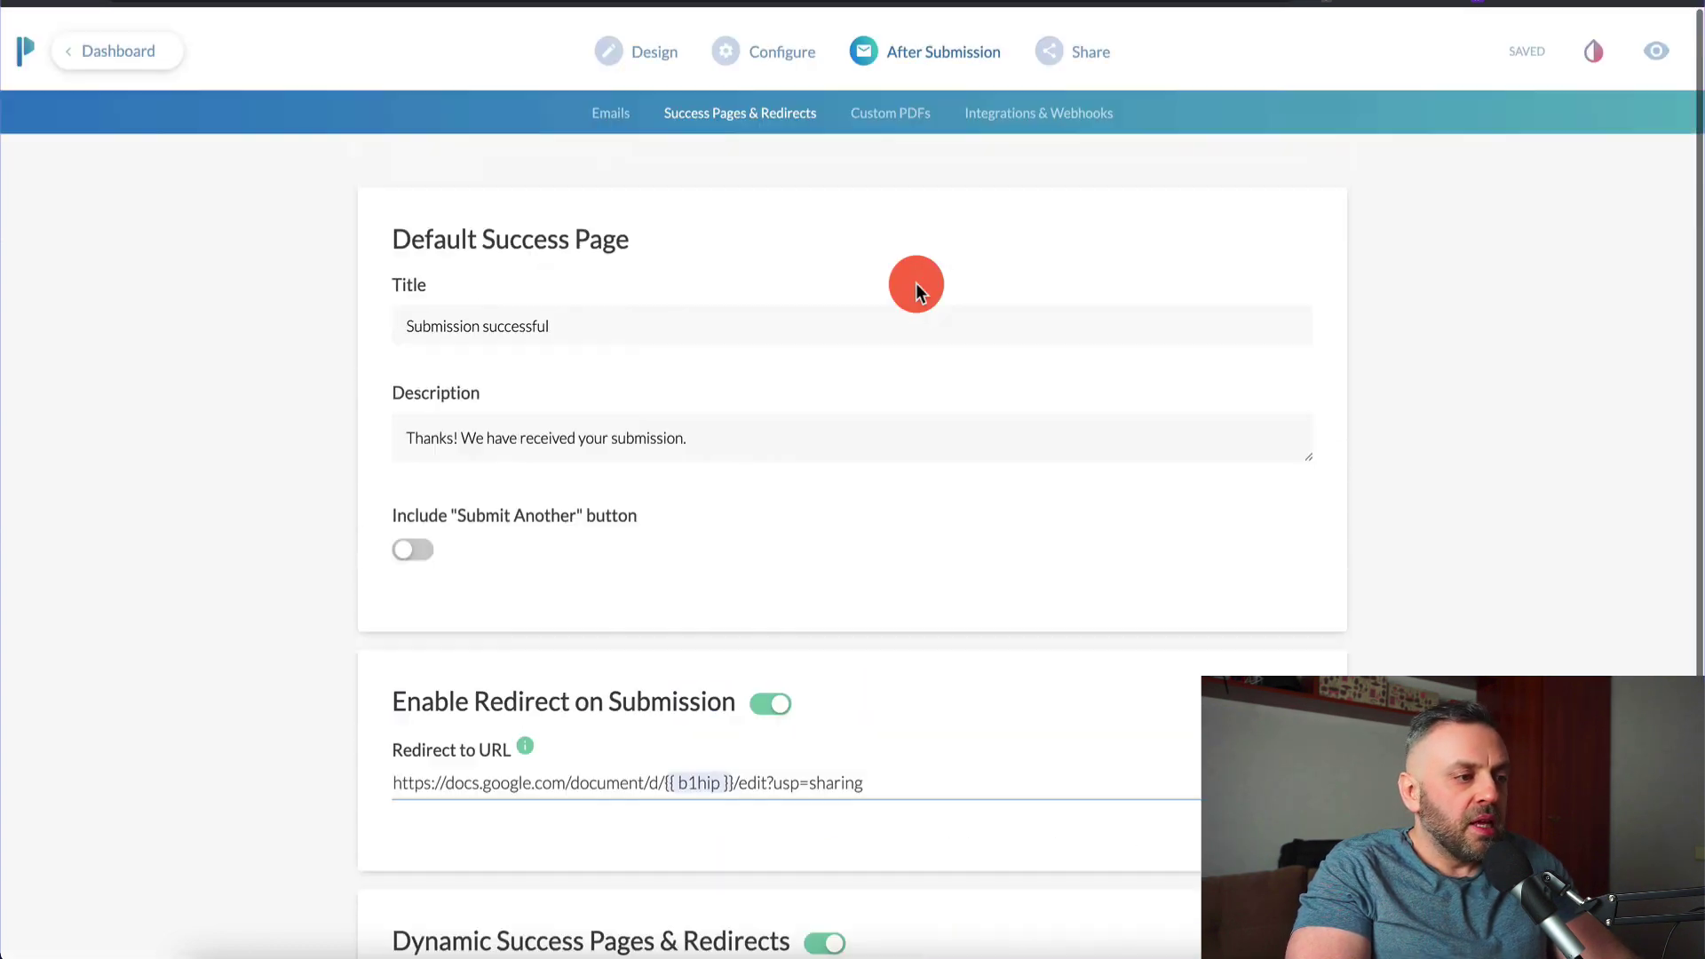
click(797, 49)
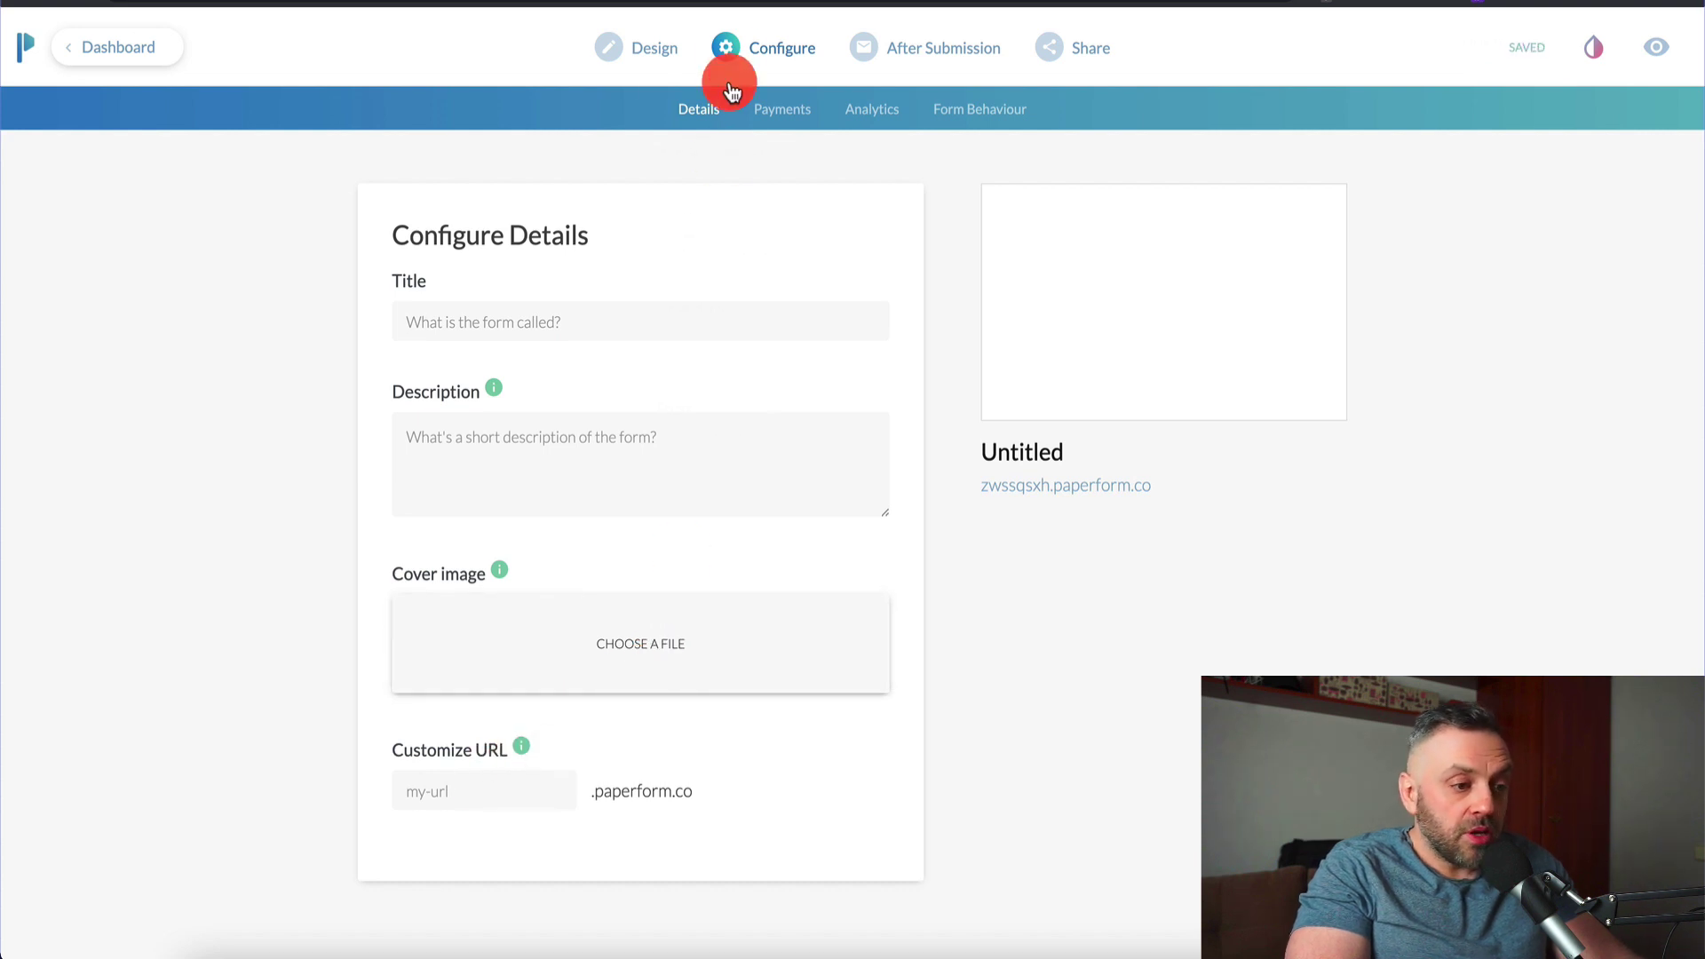
mouse_move(710, 69)
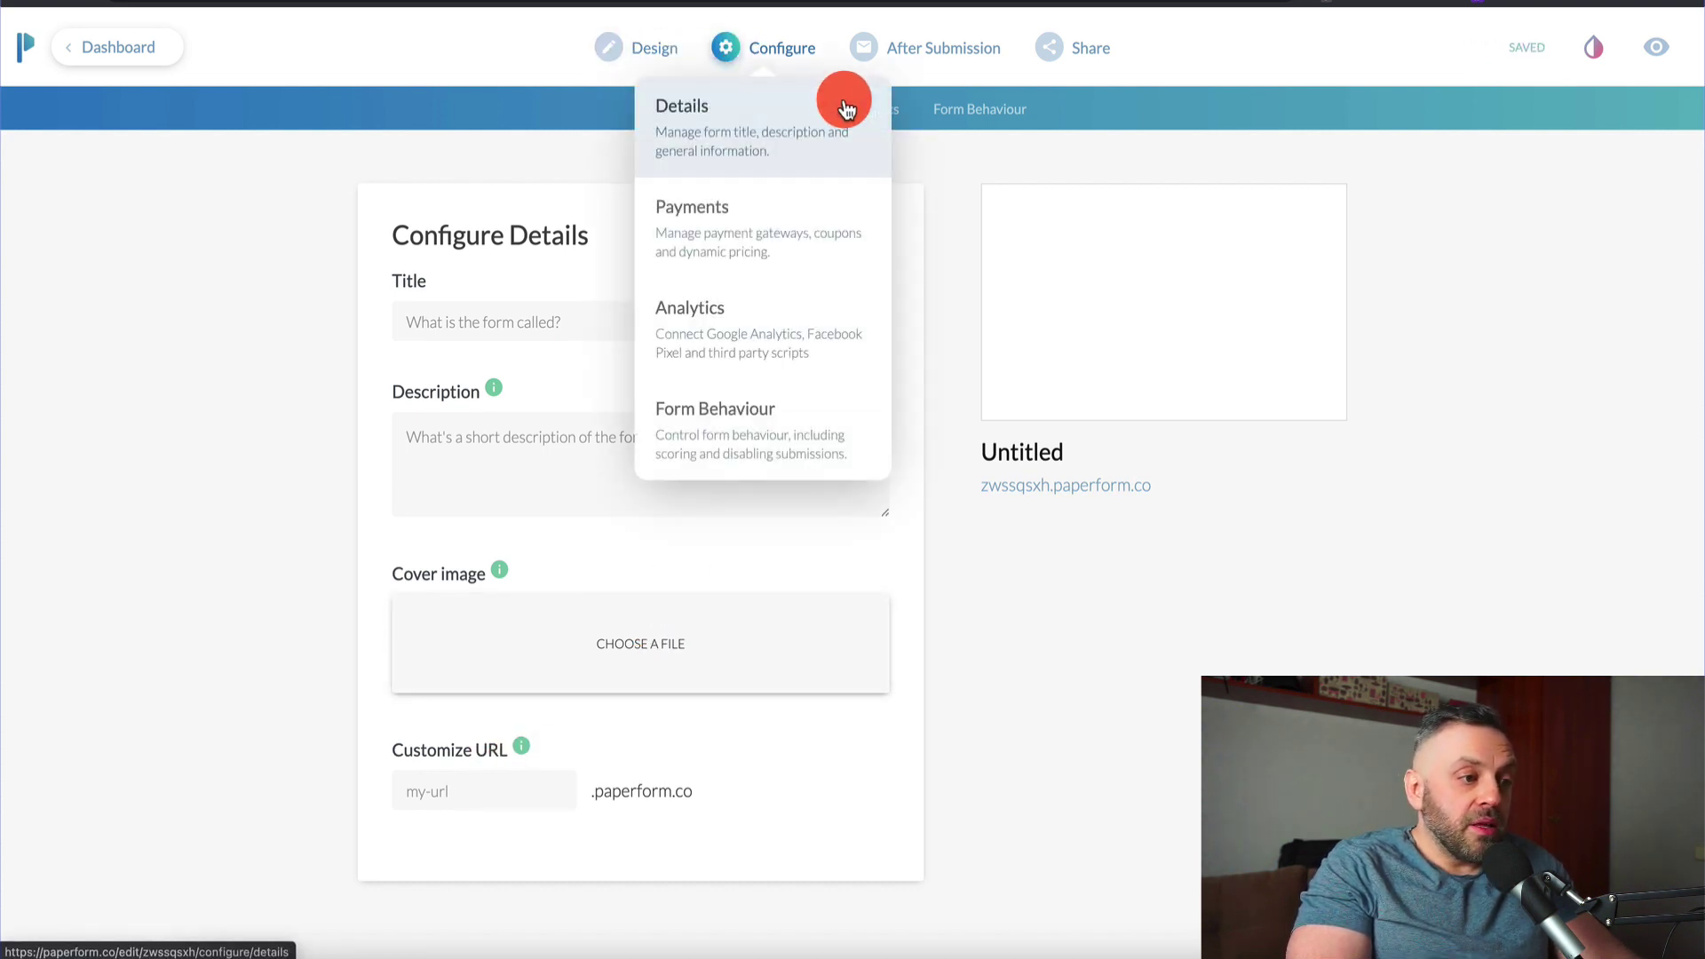
click(1092, 63)
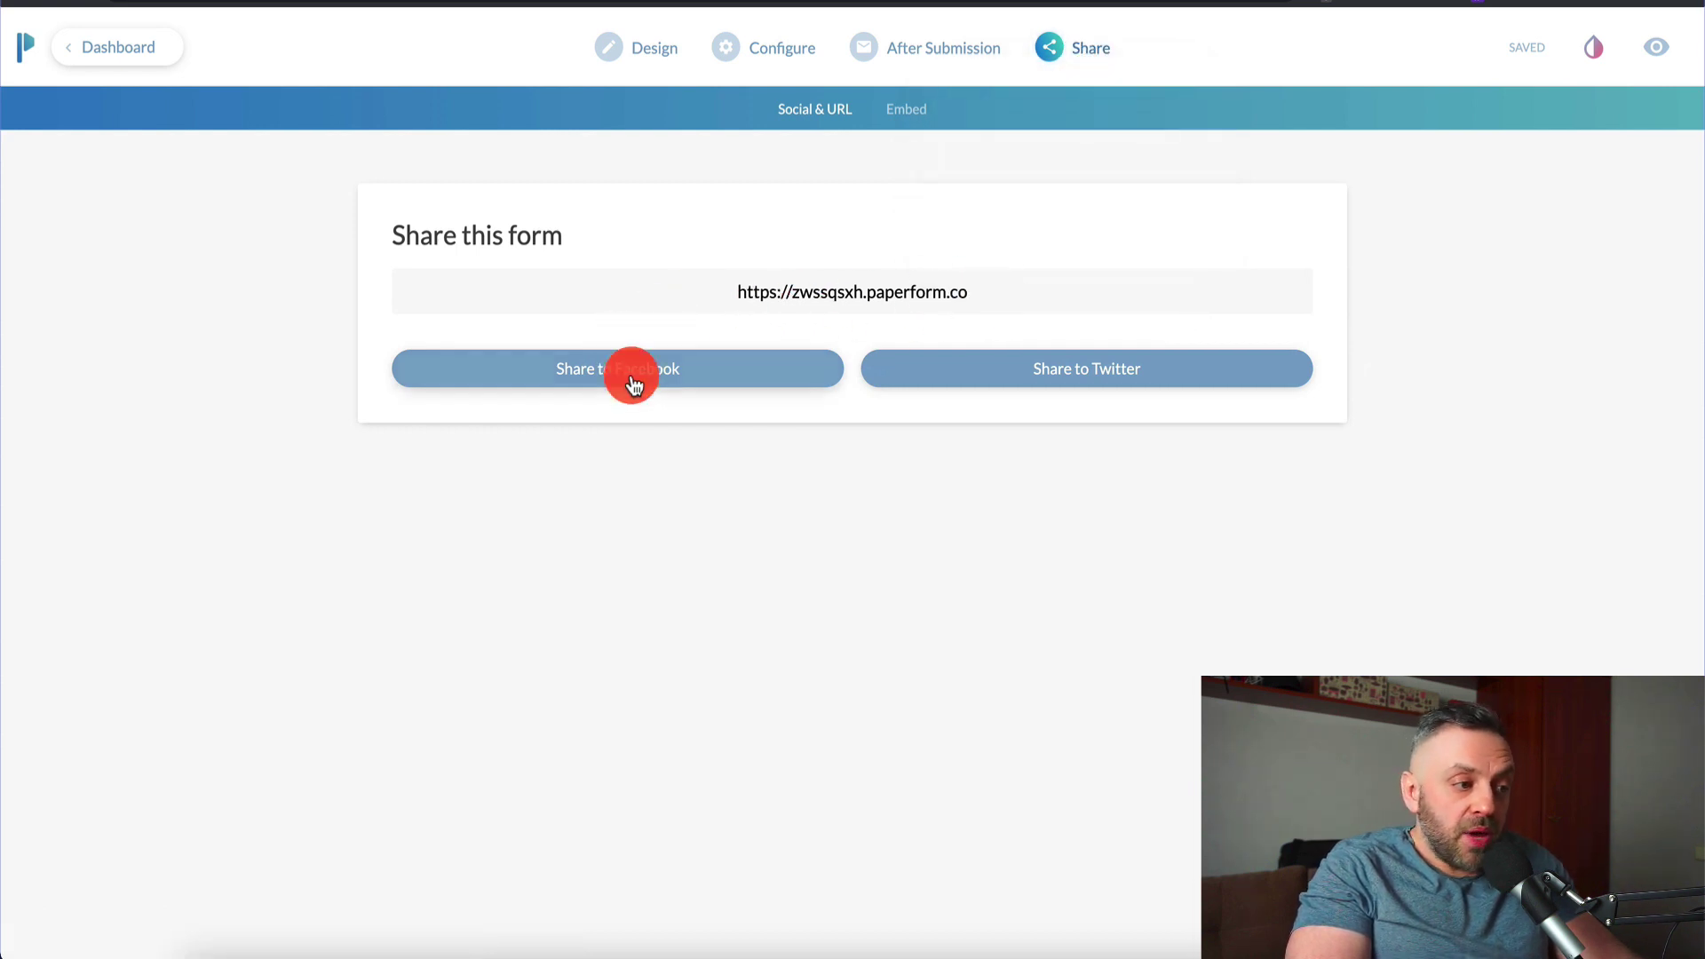
drag(746, 285, 1032, 282)
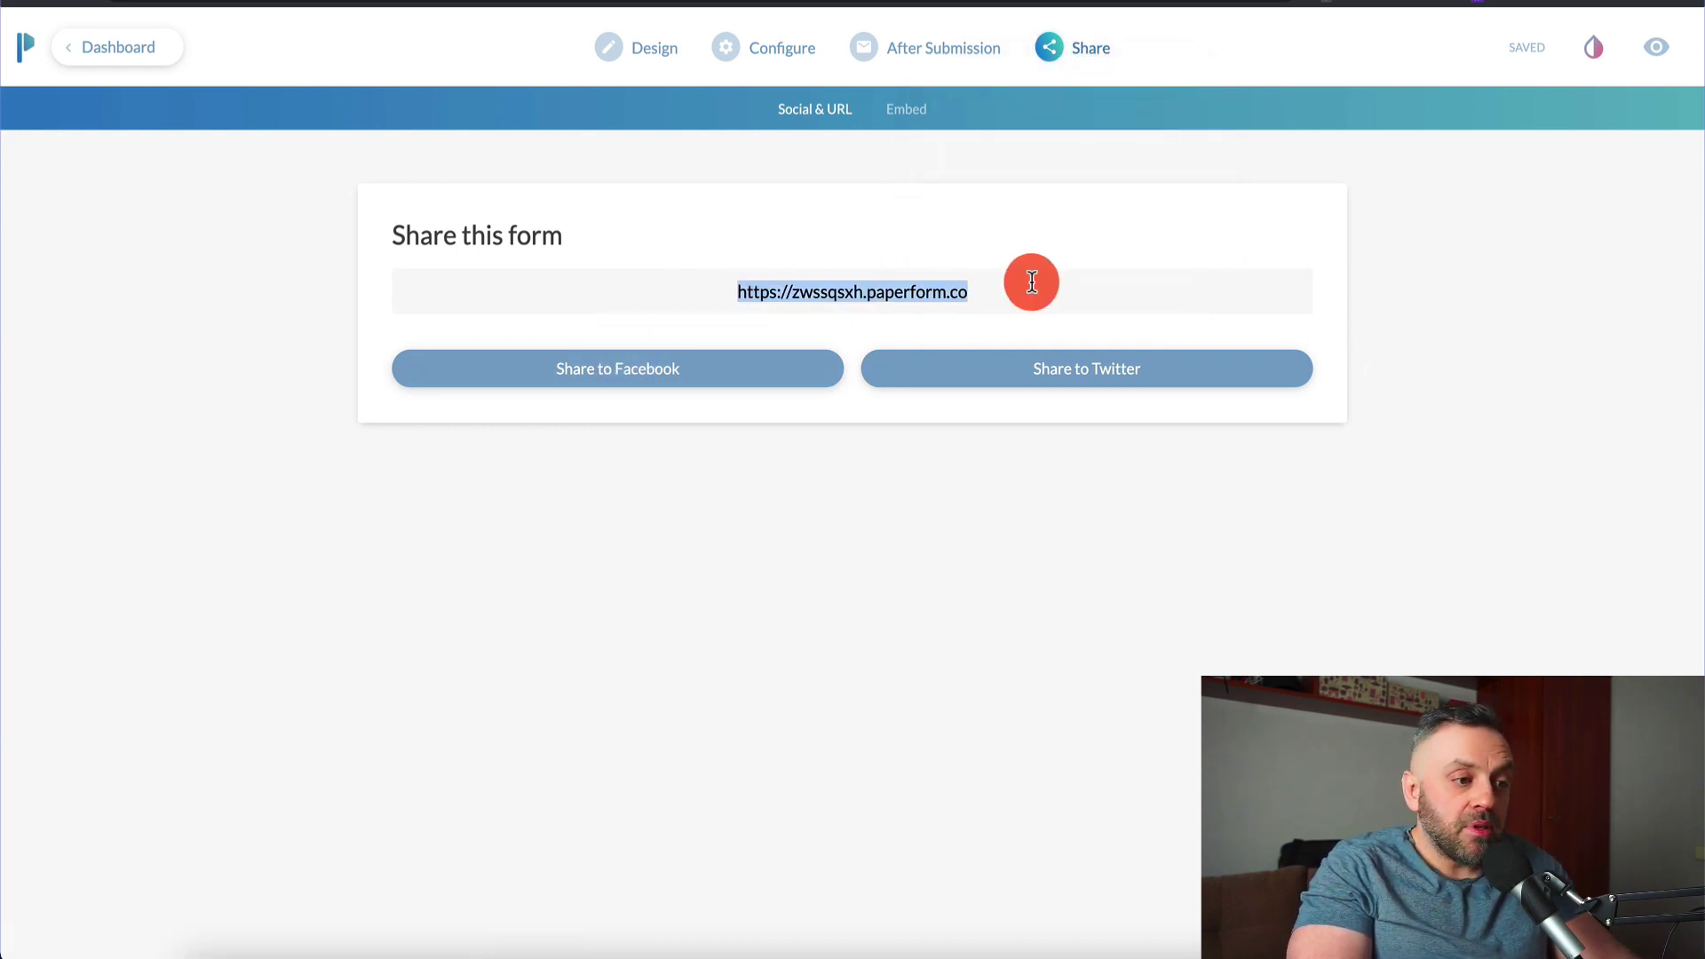
click(897, 108)
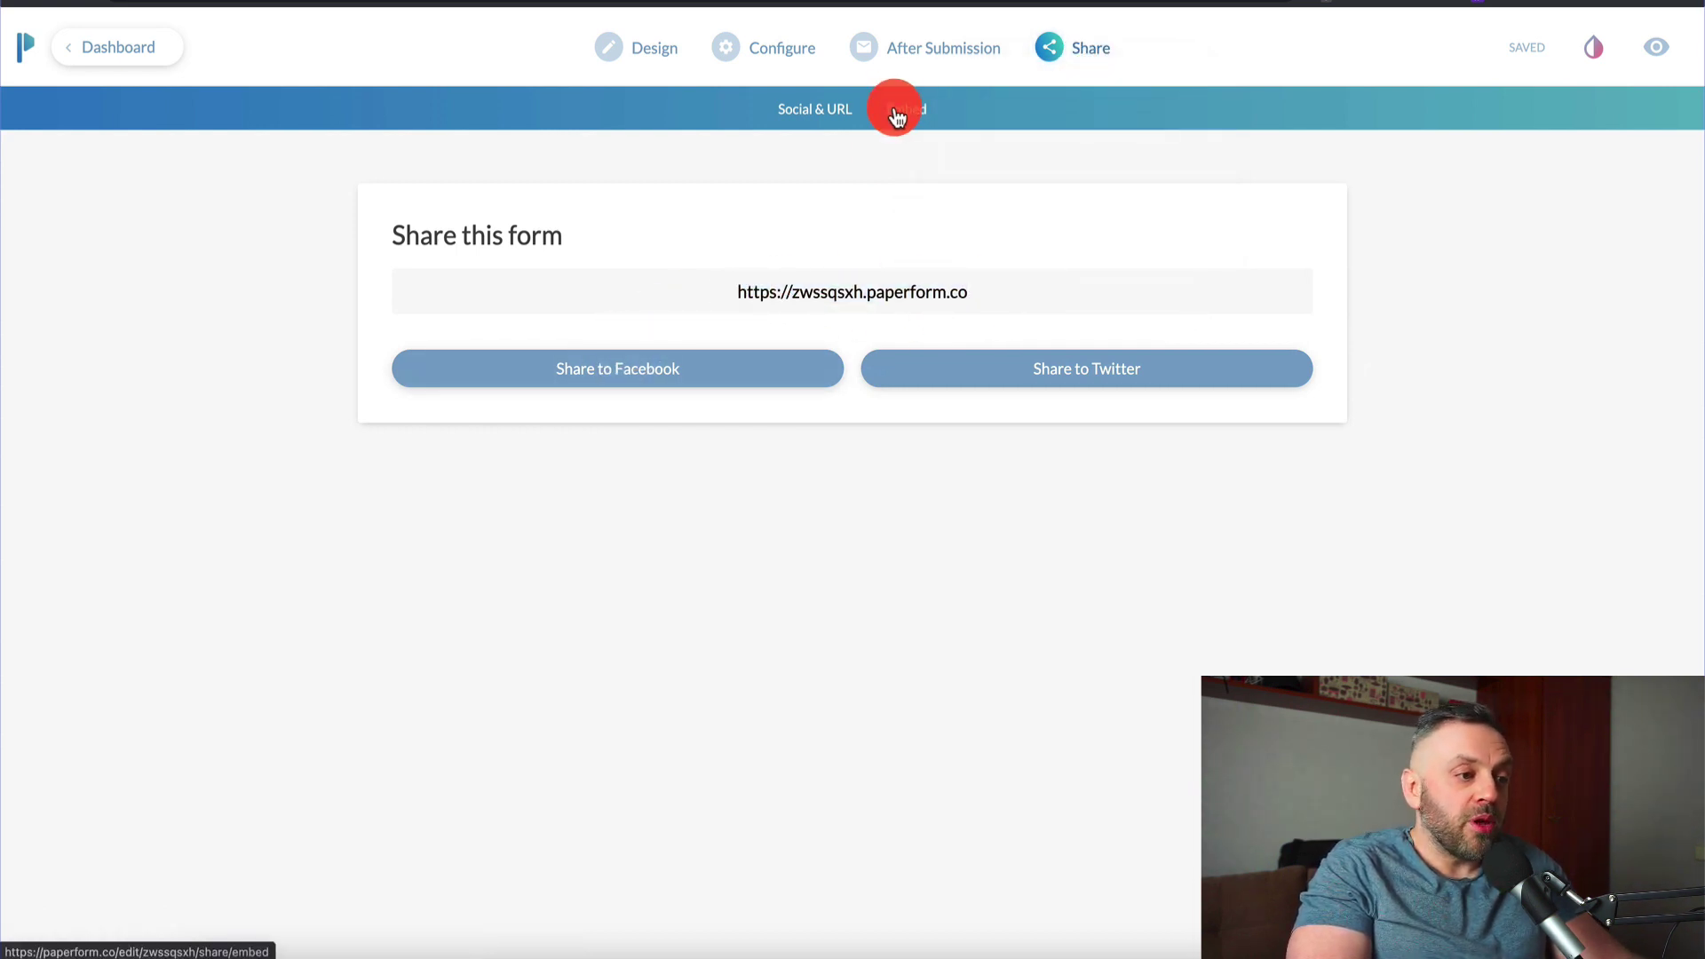
click(819, 110)
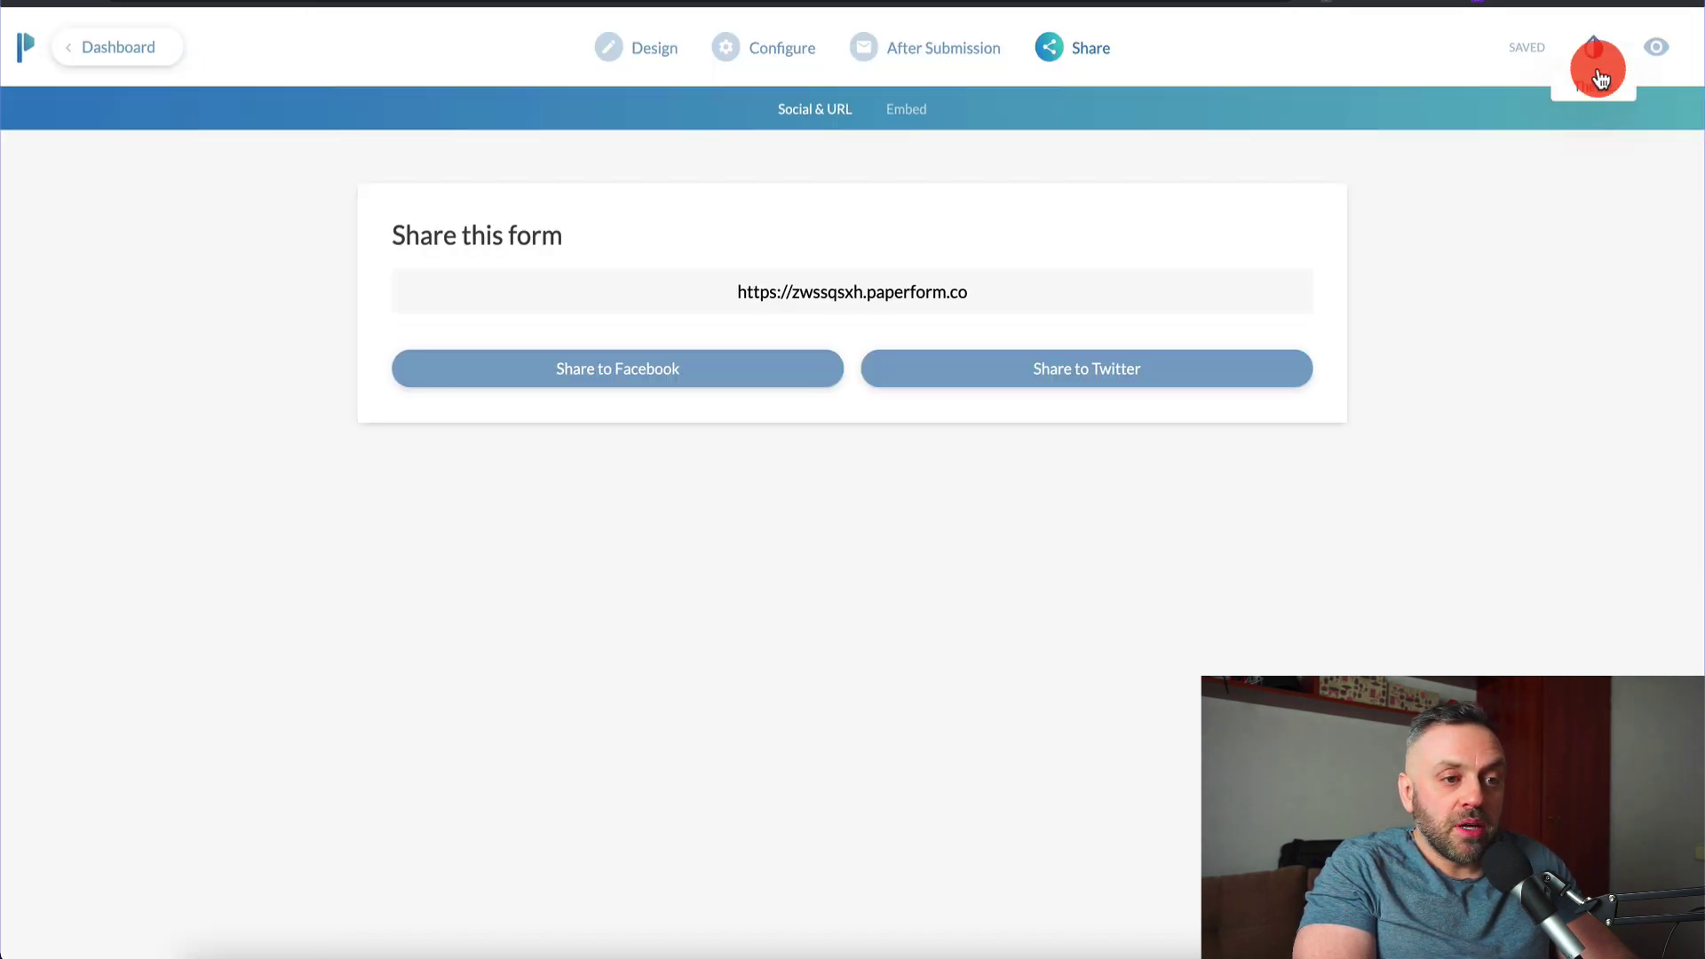
Open the live form and enter a test name, an email address and United States as the country
click(1654, 47)
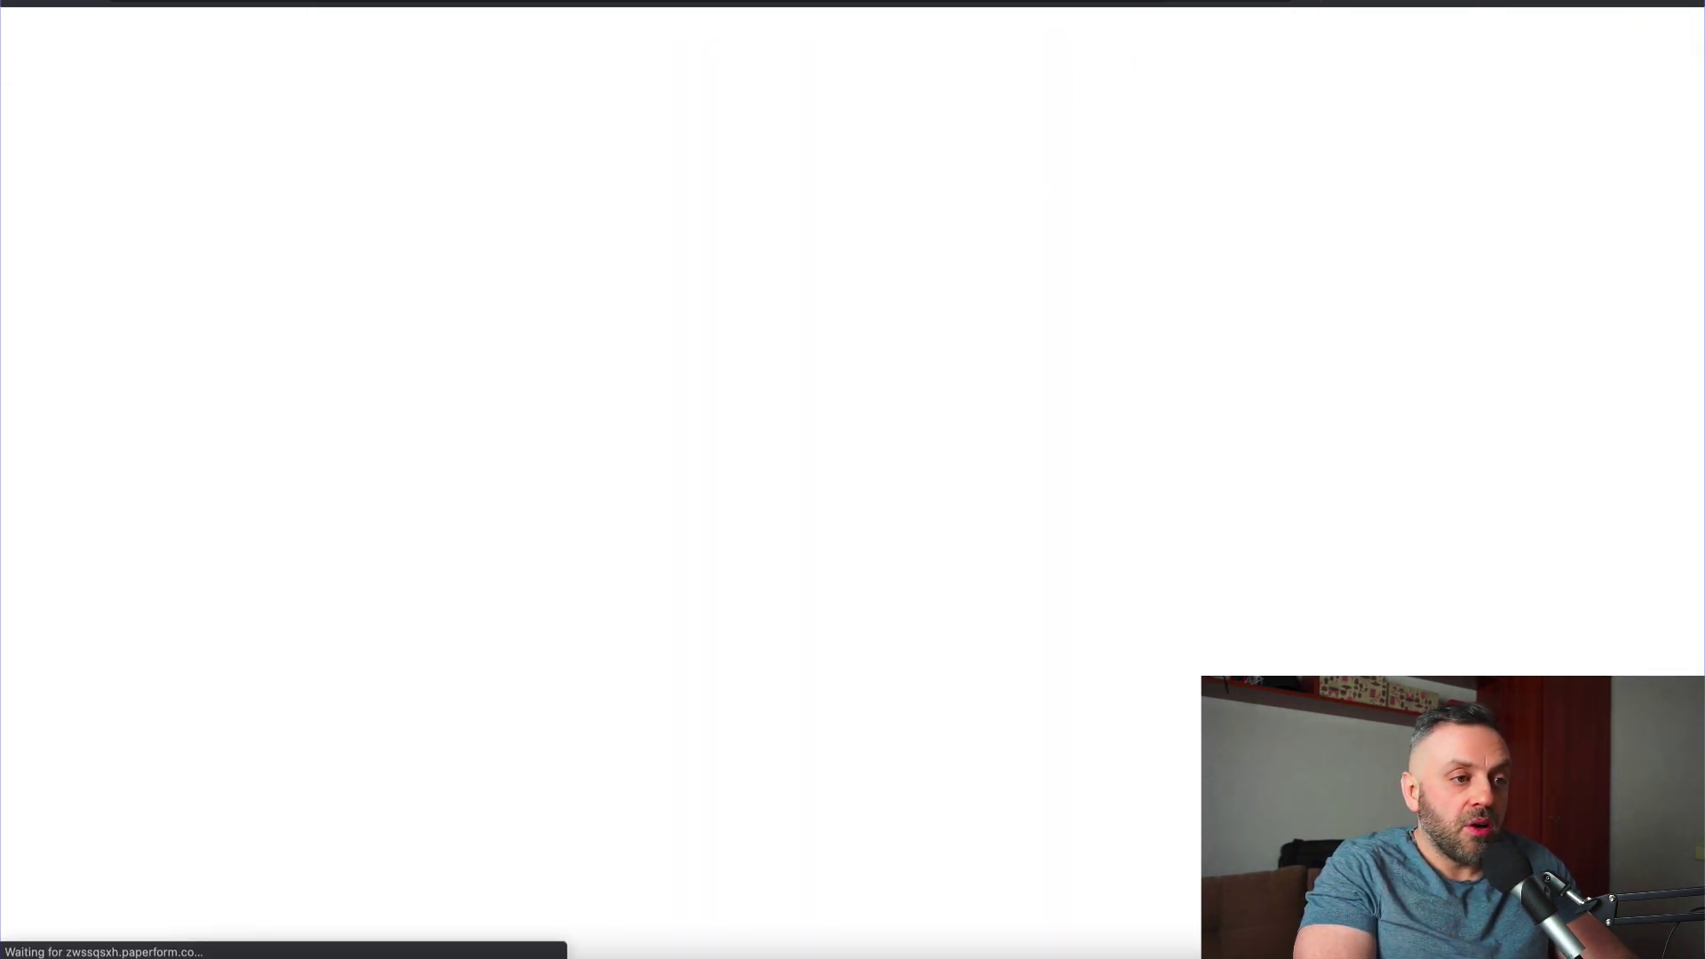
click(740, 375)
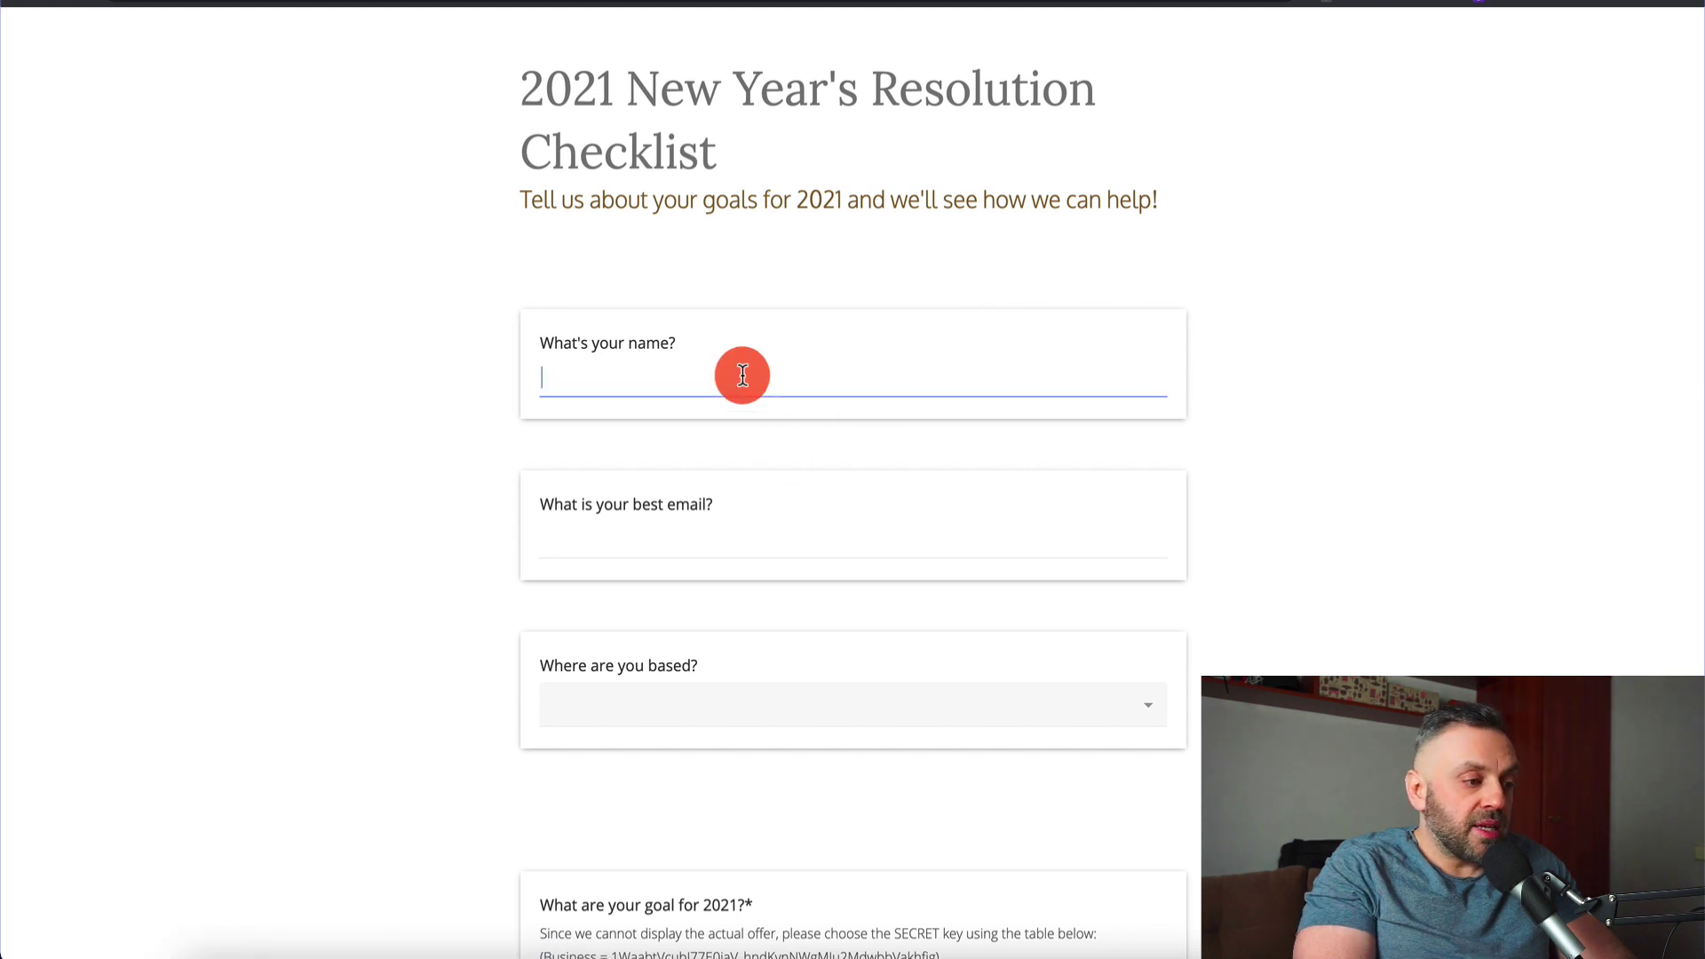
text(James)
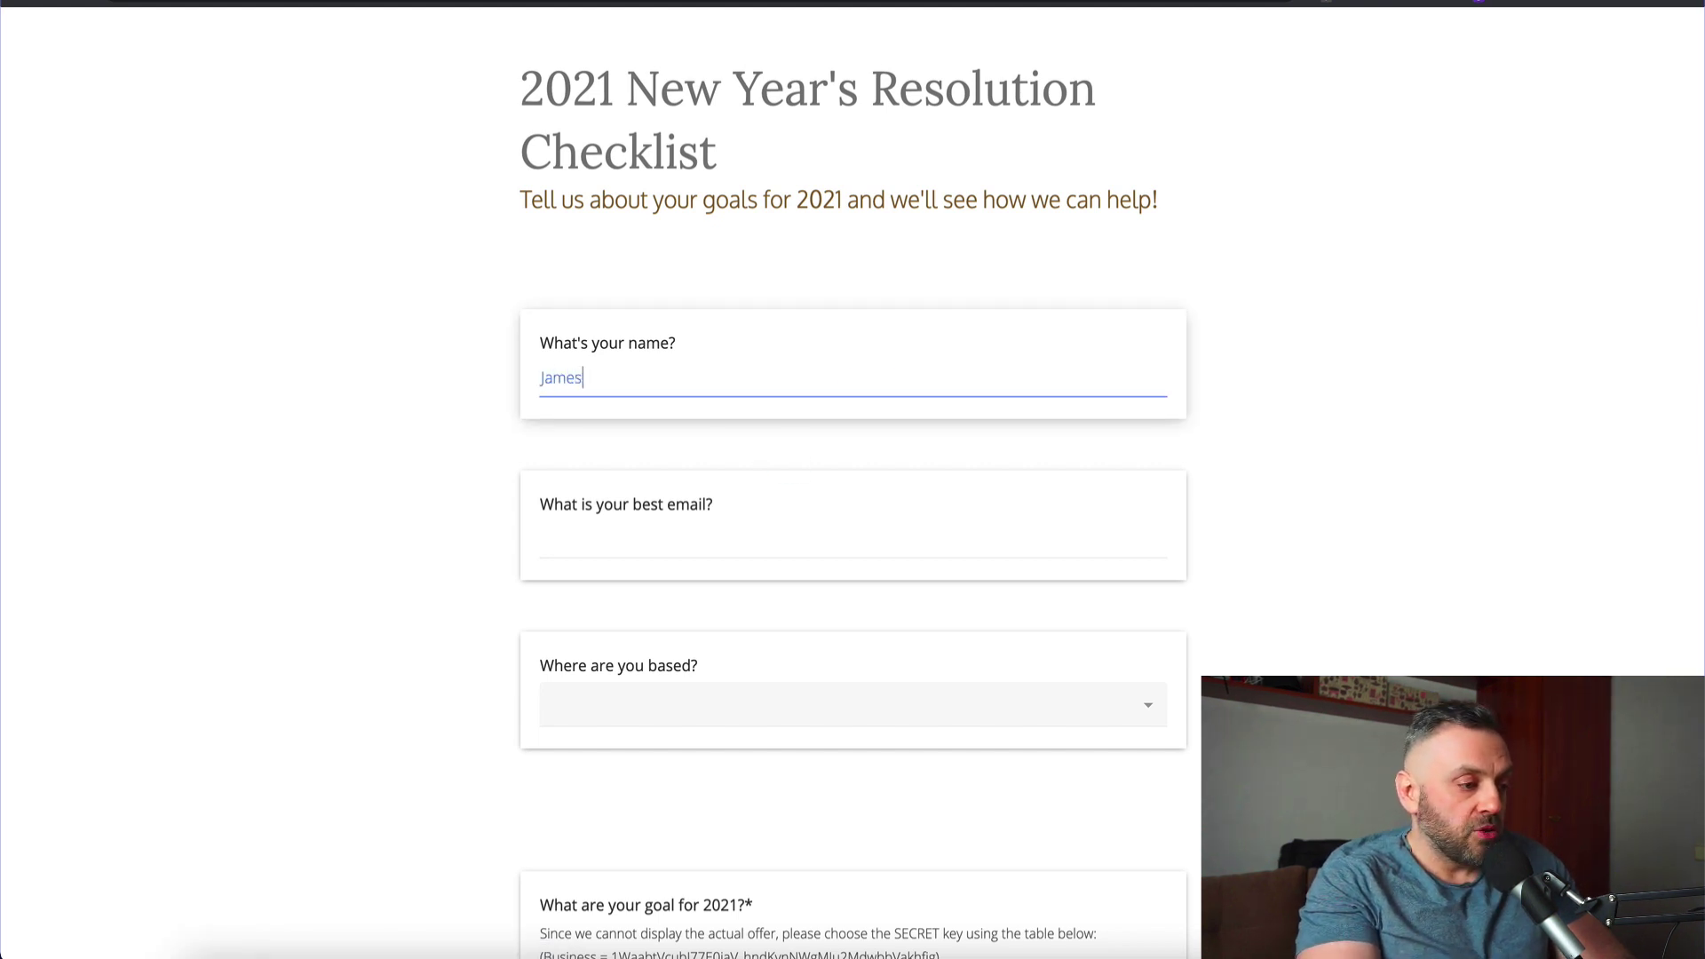
key(Tab)
text(james@james.)
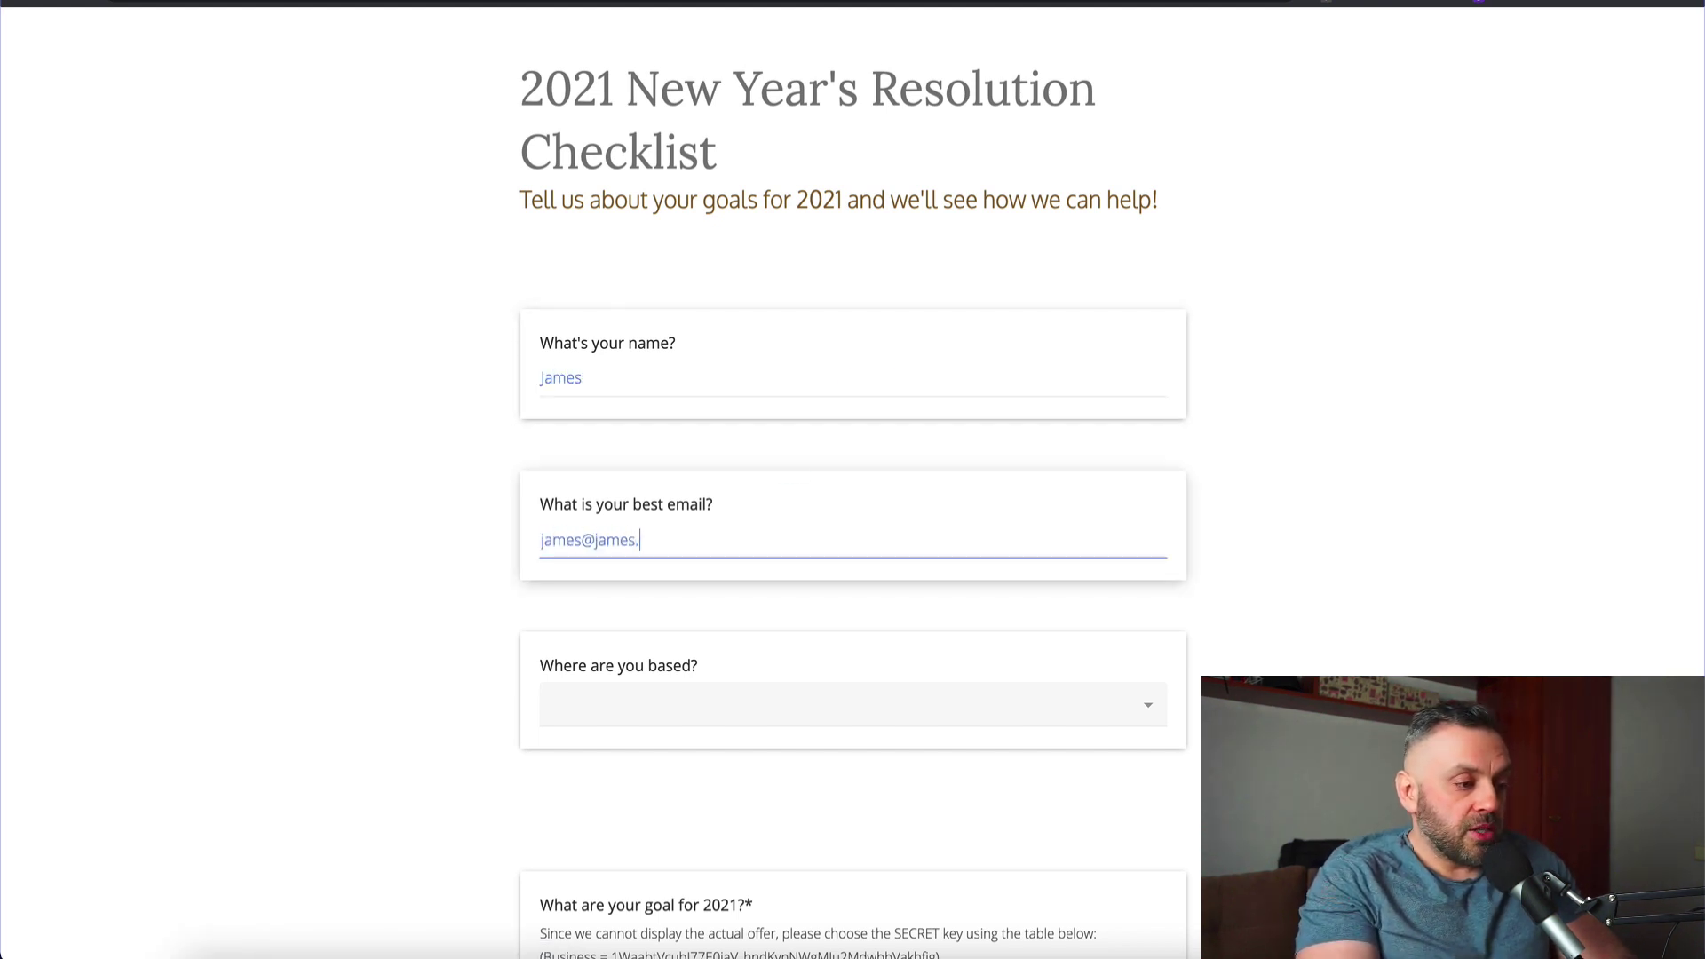
text(com)
key(Tab)
text(united)
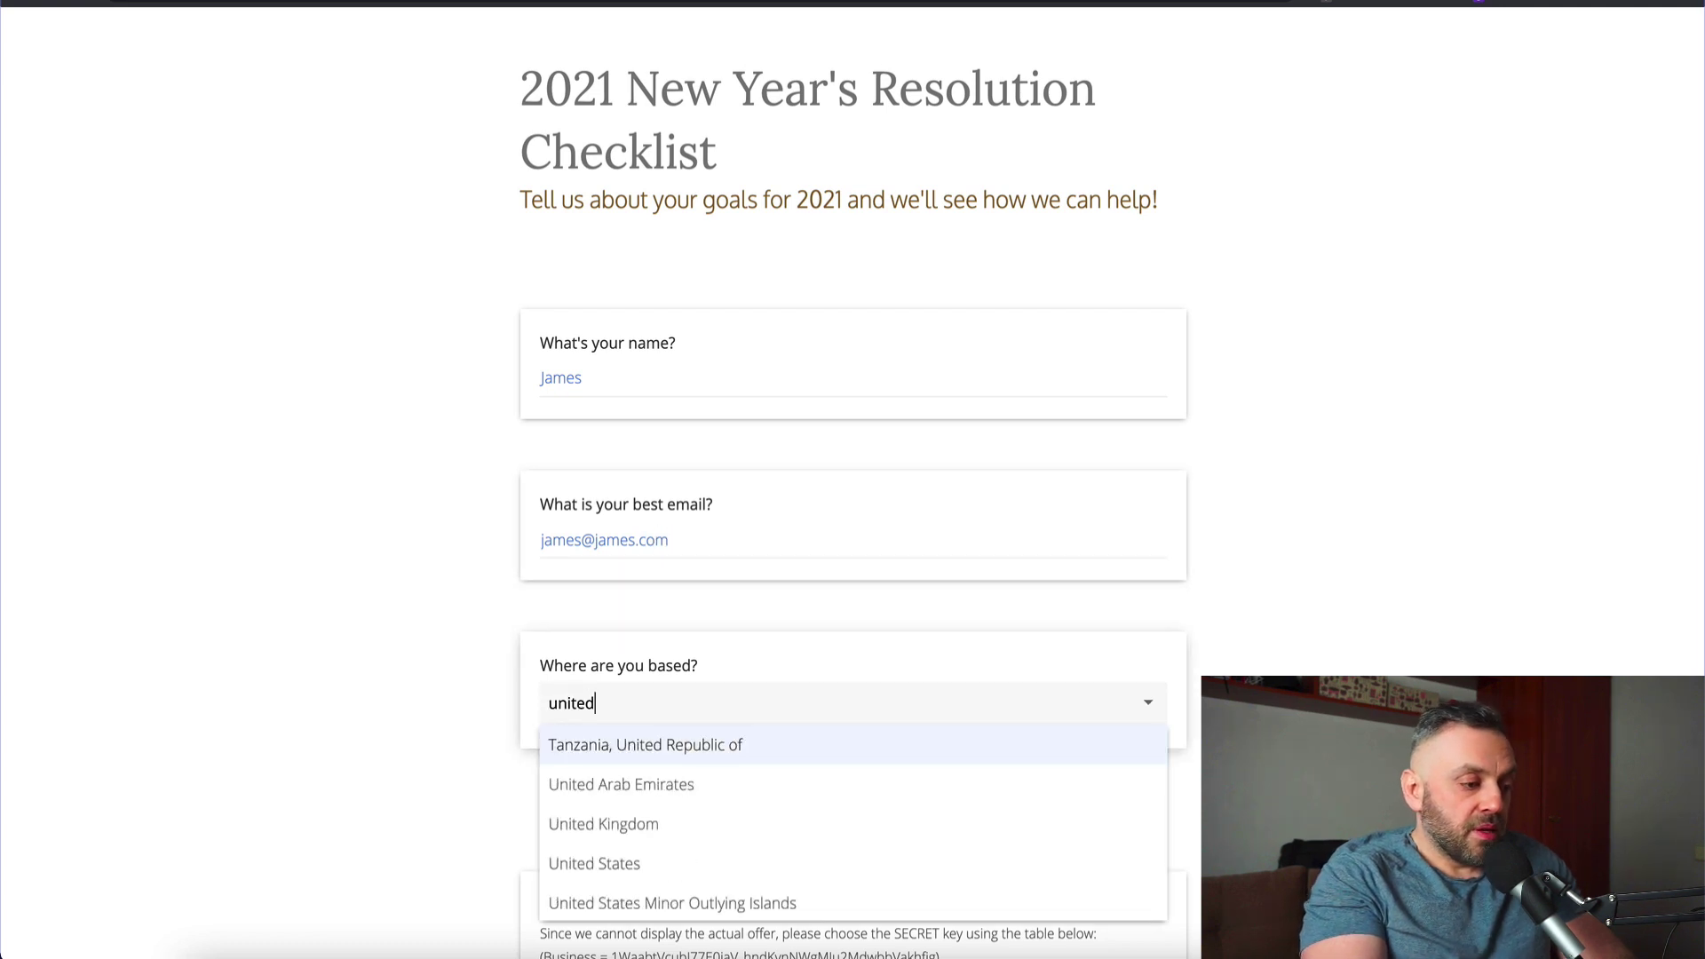
text( state)
click(680, 749)
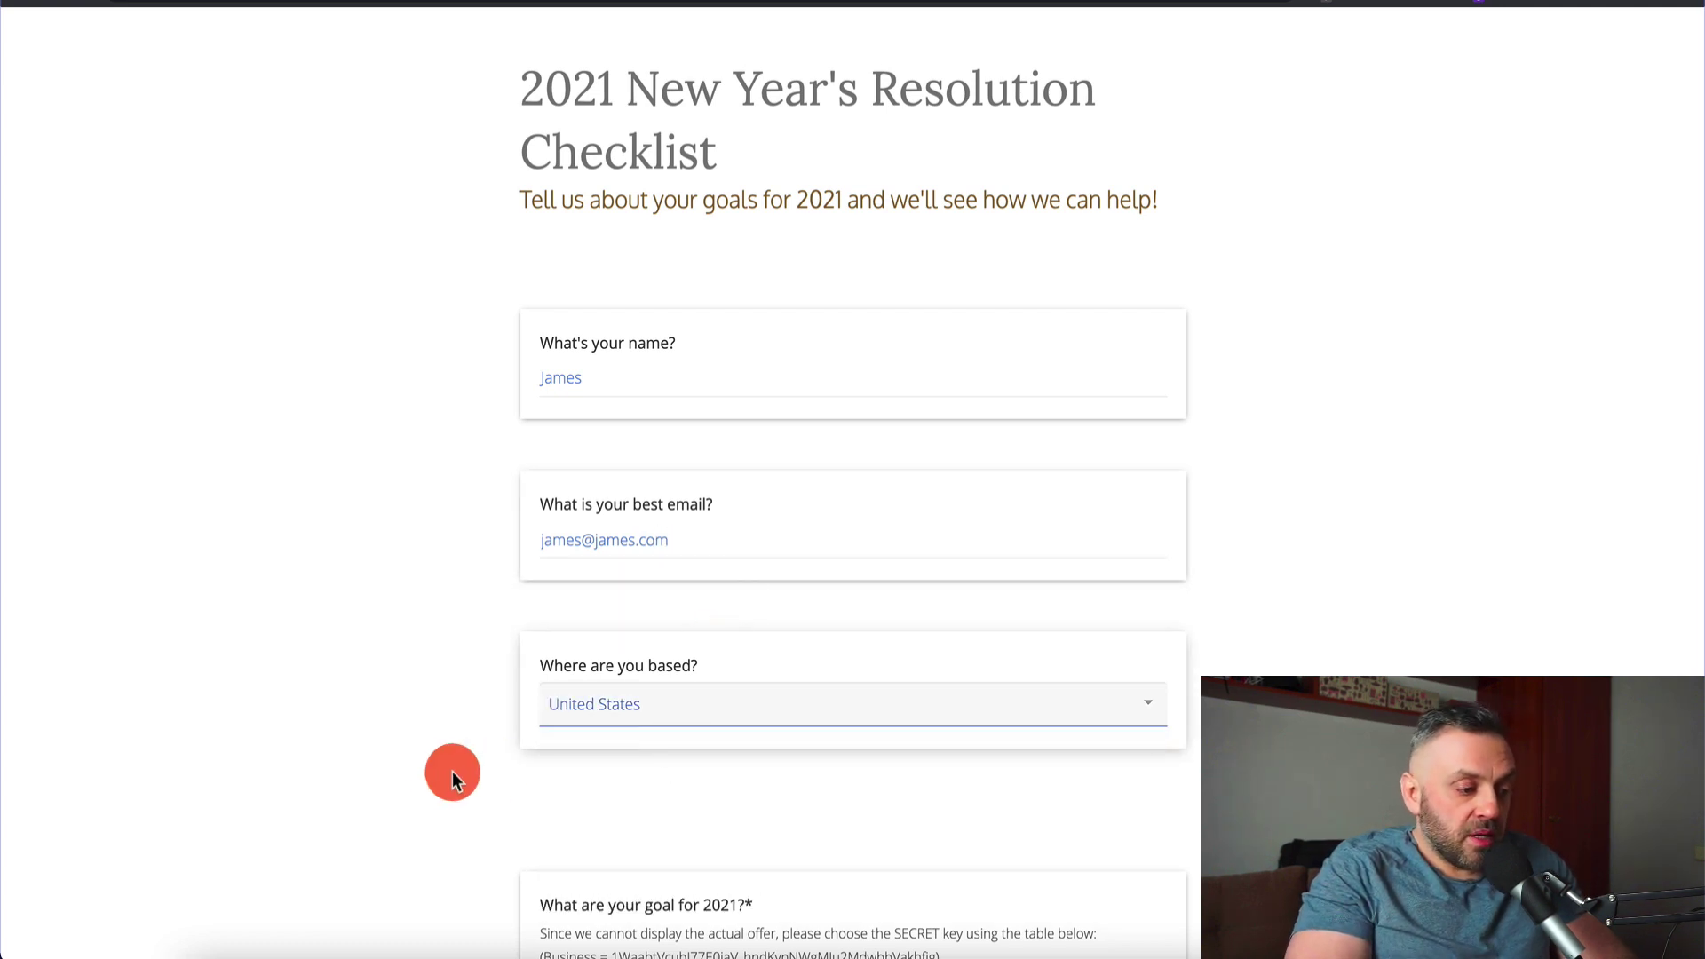
Choose the Business goal answer and submit the test response
scroll(439, 771, down, 6)
click(803, 462)
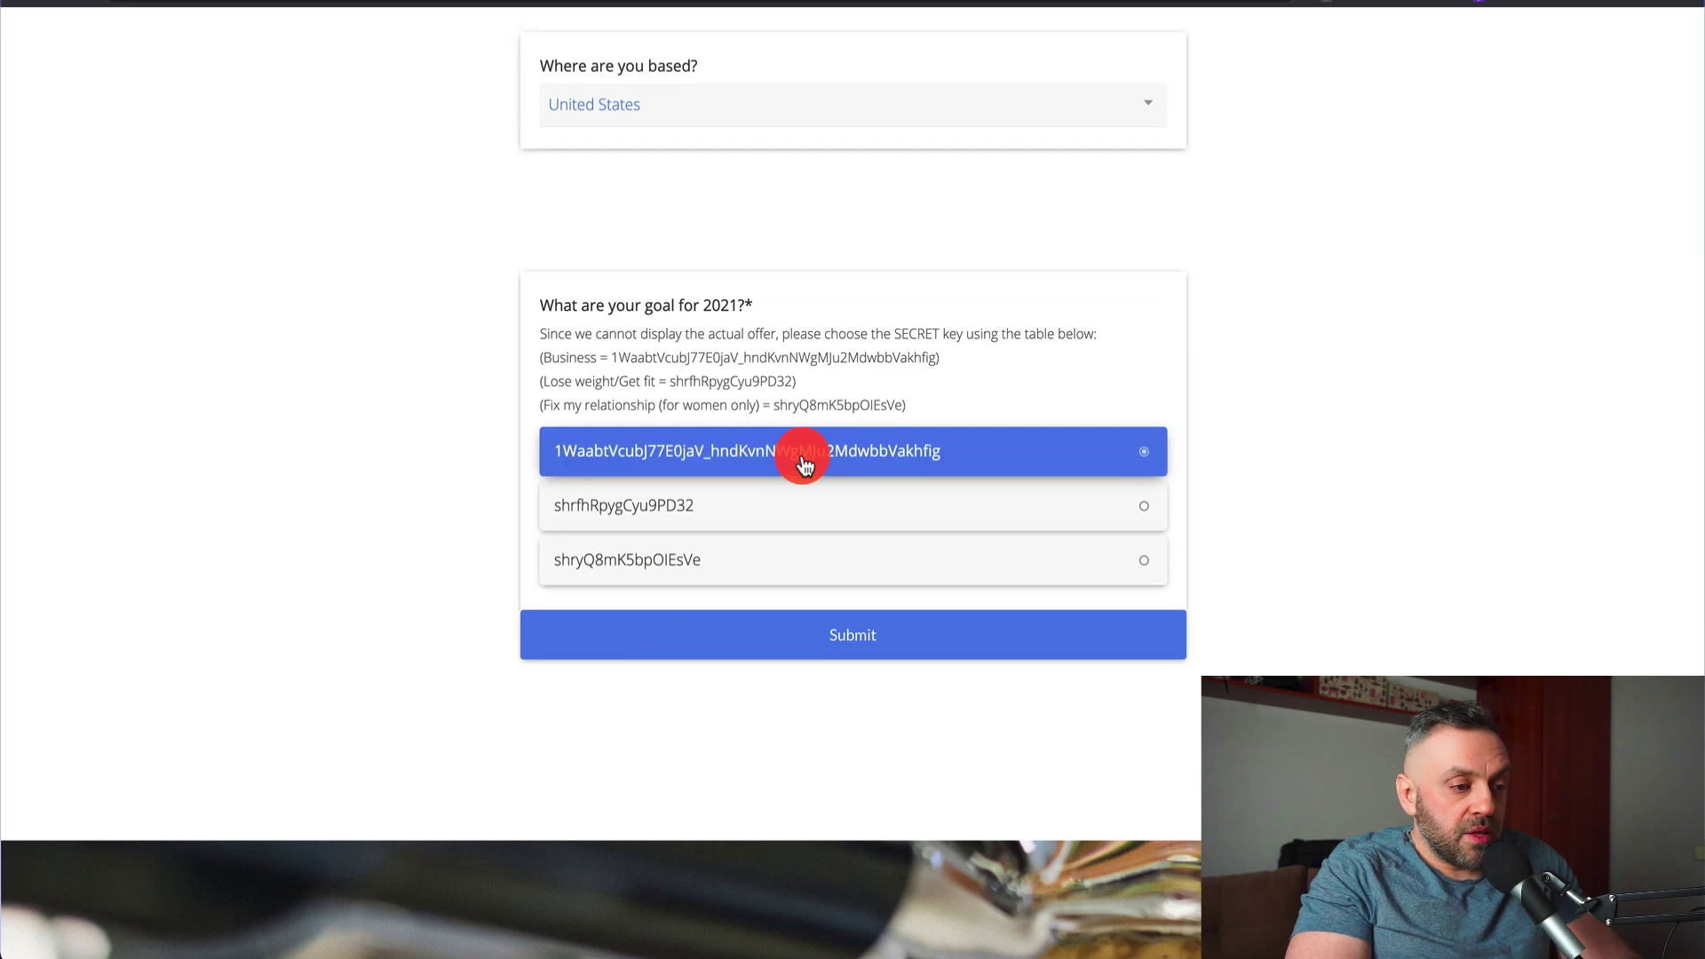
click(851, 646)
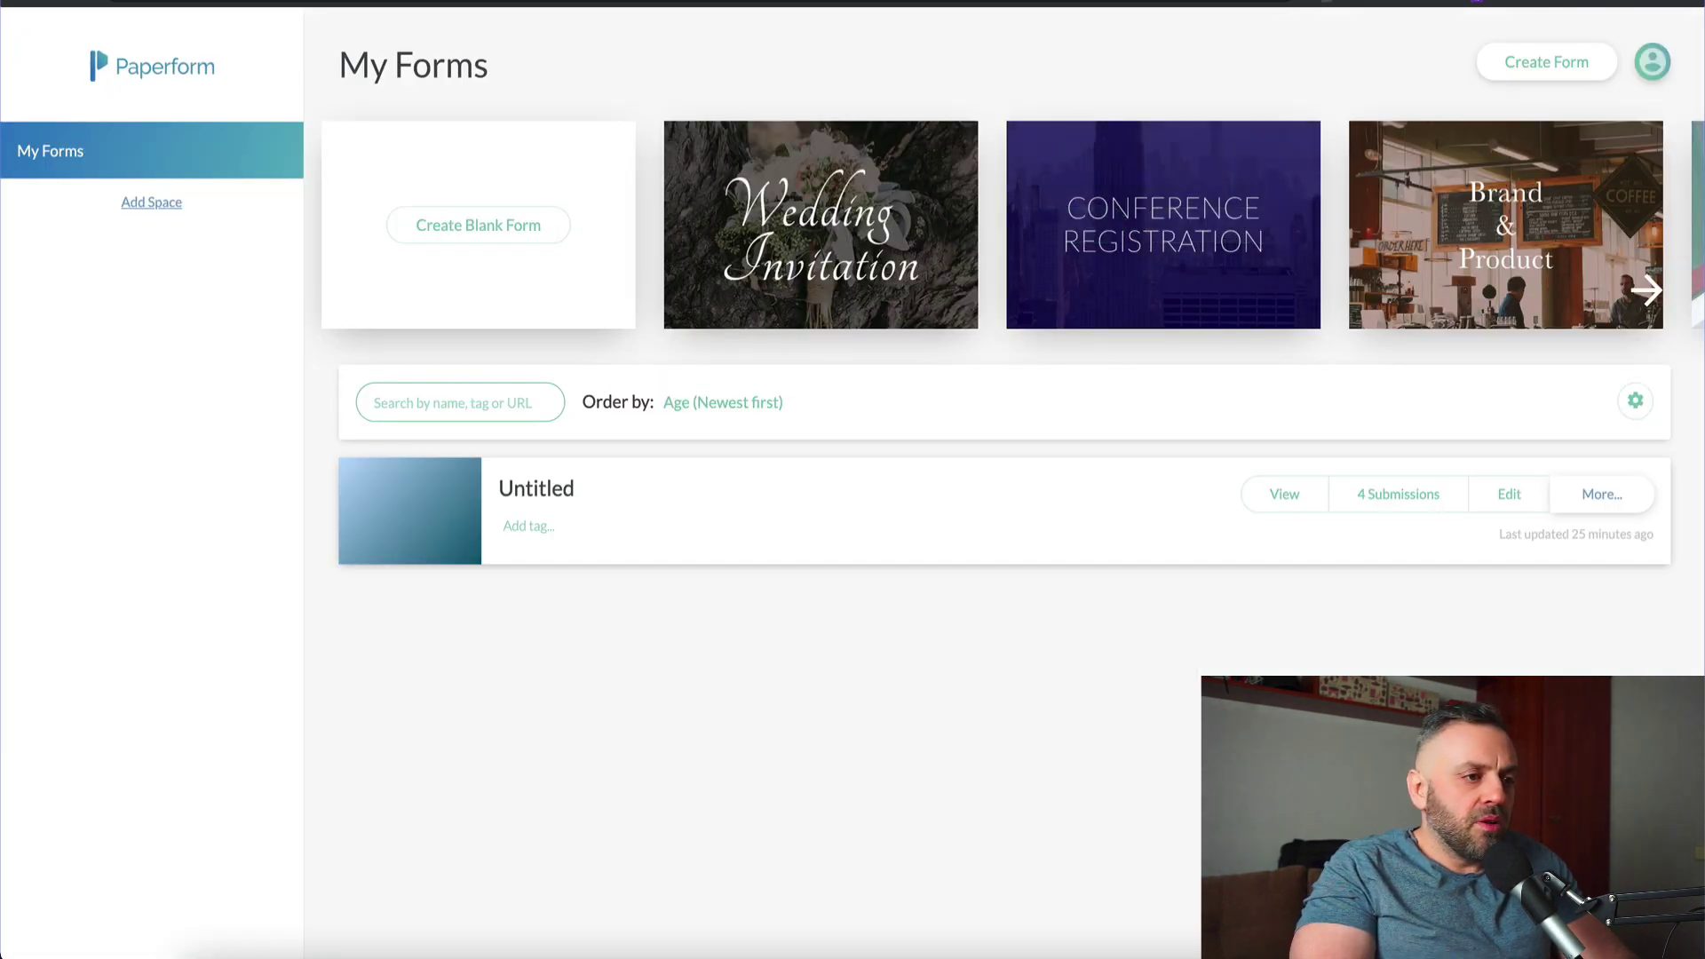
Open the 2021 New Year's Resolution Checklist from My Forms and switch to its Design editor
click(889, 364)
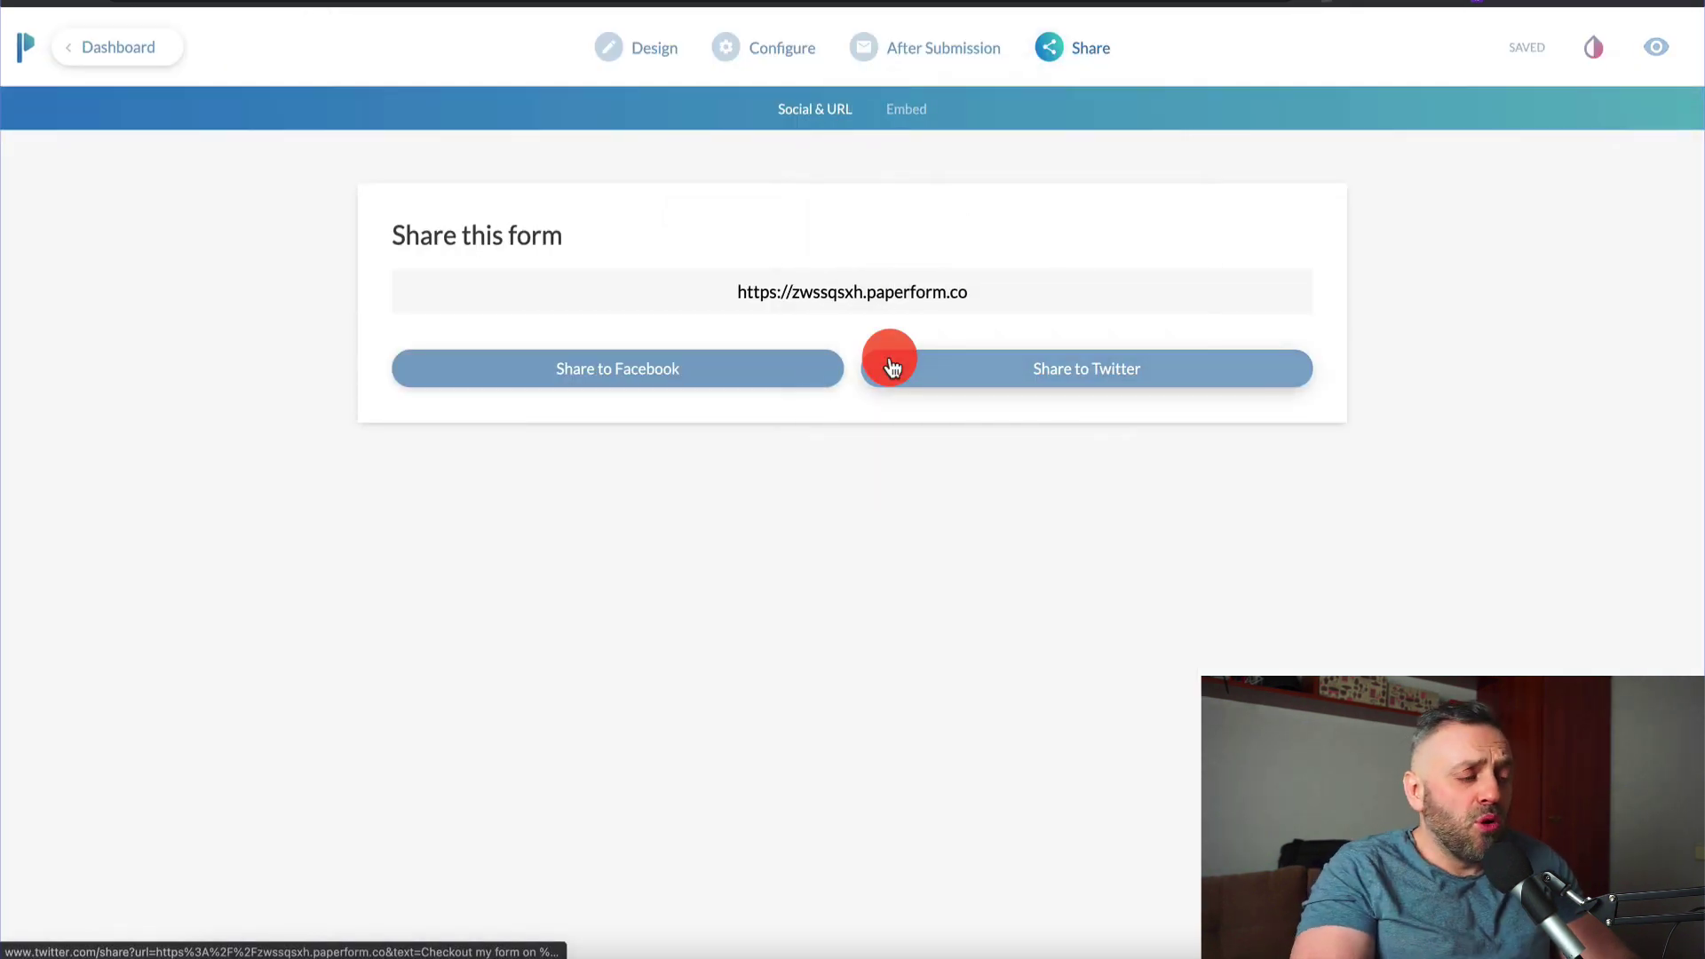
click(668, 62)
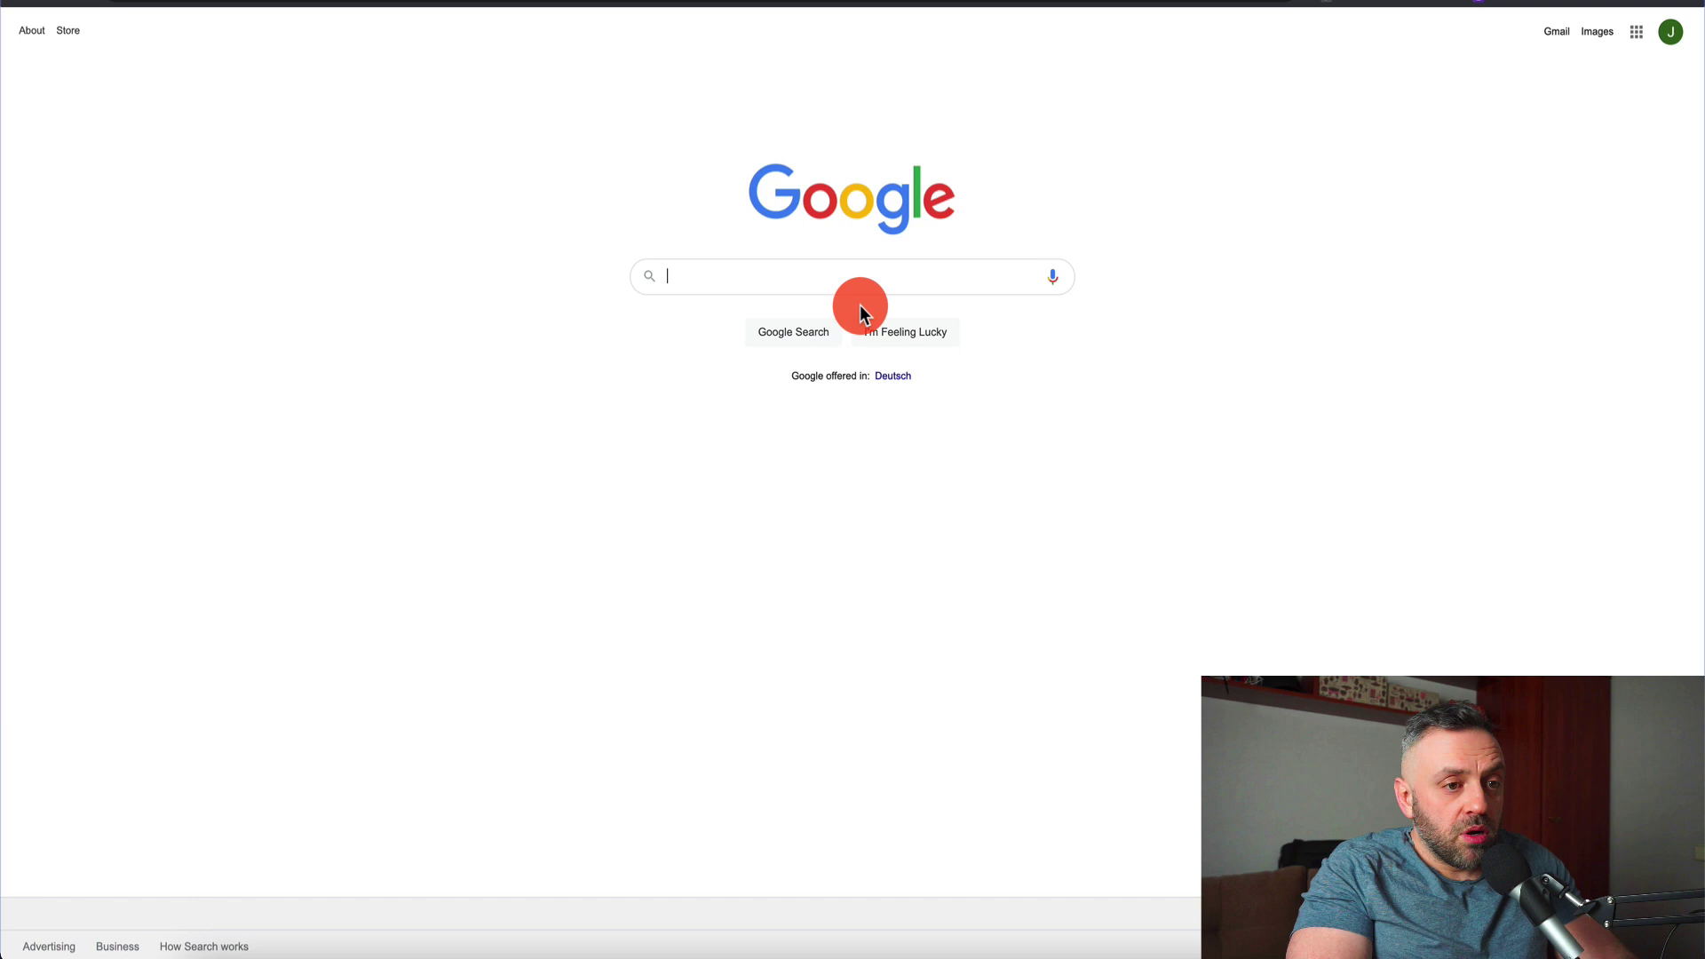
Search Google for "Do you make New Year's Resolutions? forums"
text(Do you make New Year's Resolutions?)
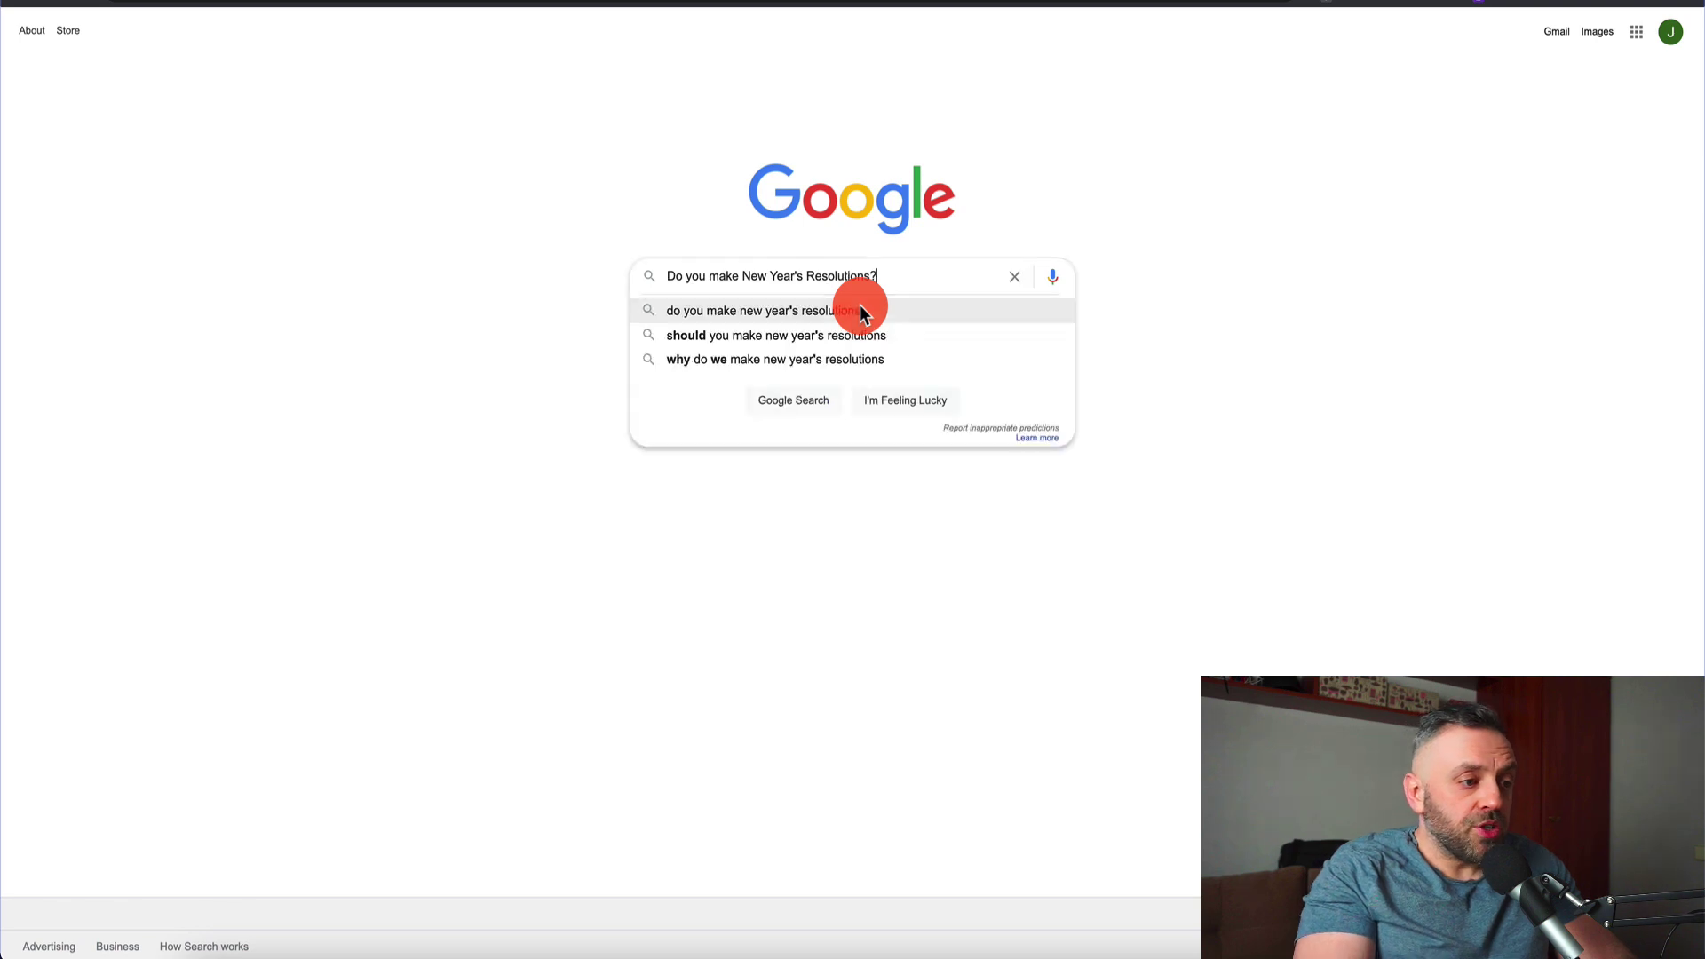
key(Return)
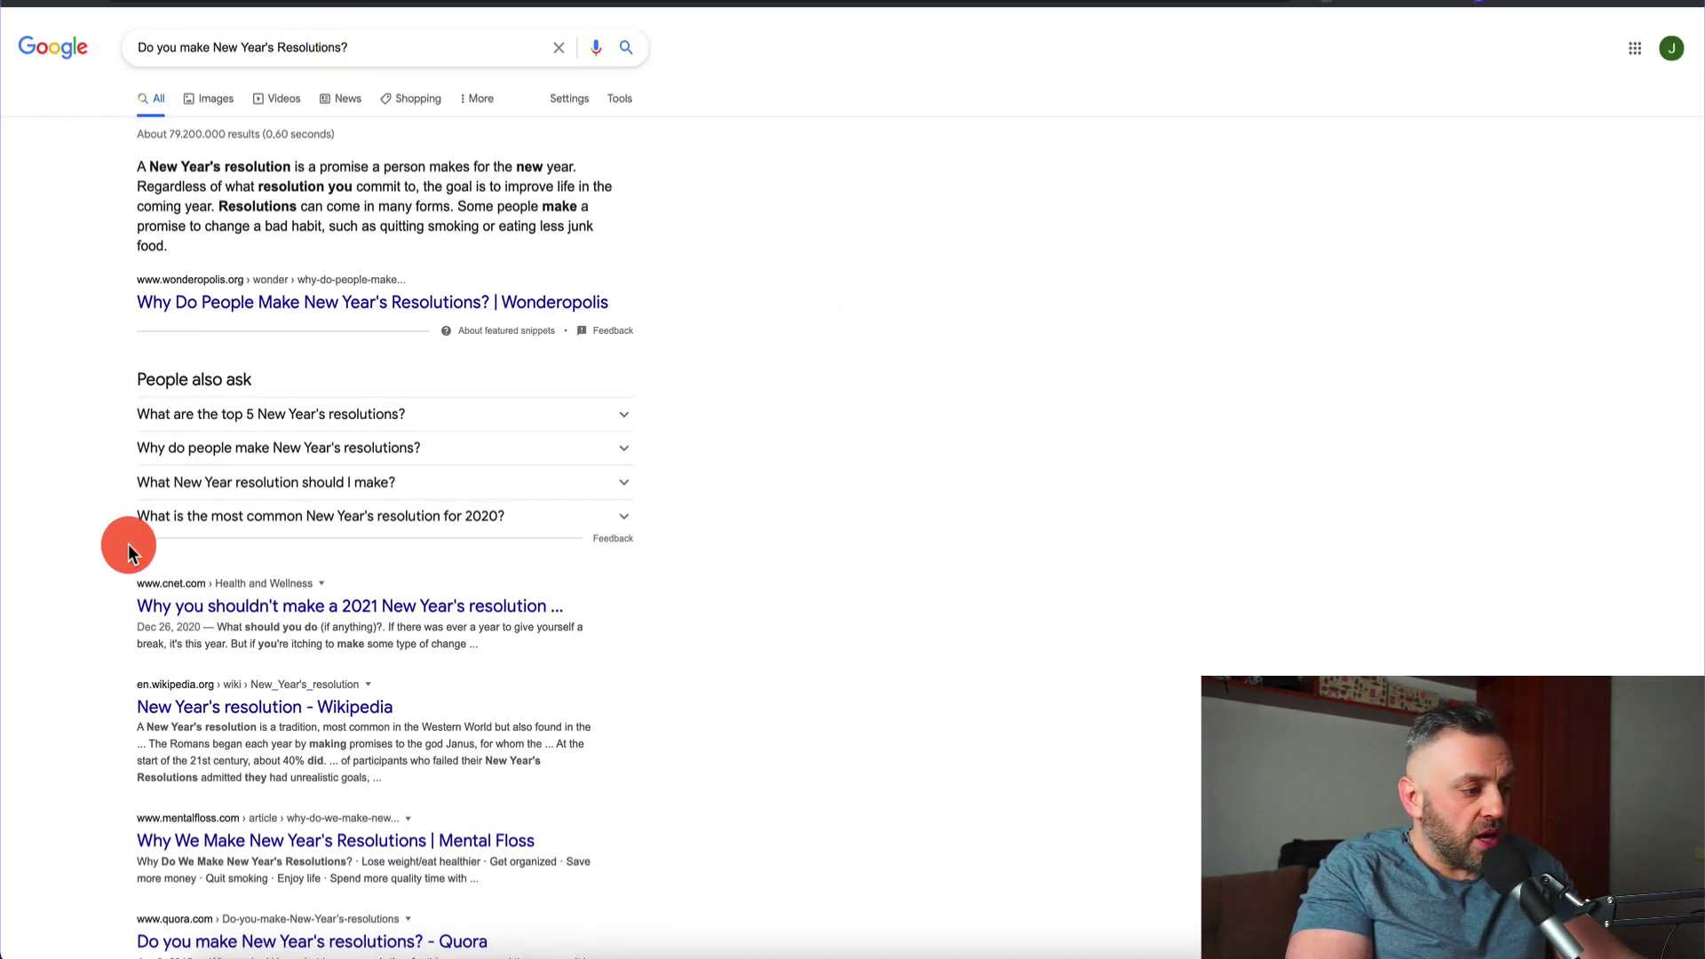
click(469, 55)
text(forums)
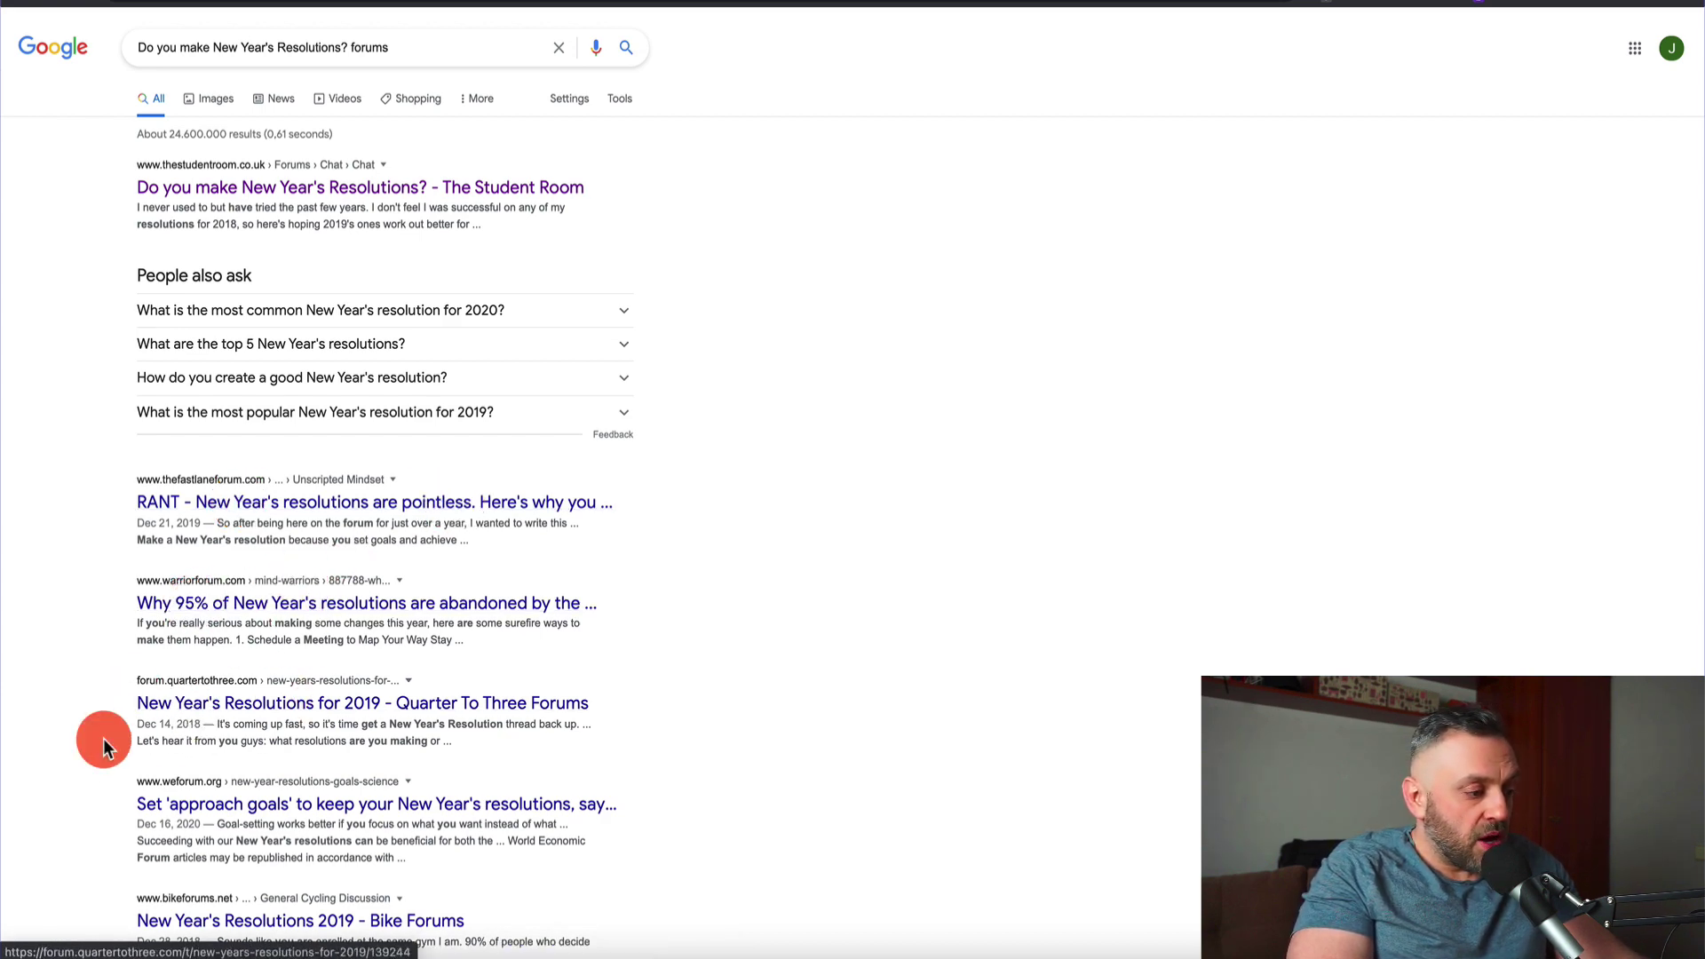
scroll(103, 738, down, 3)
scroll(136, 613, up, 3)
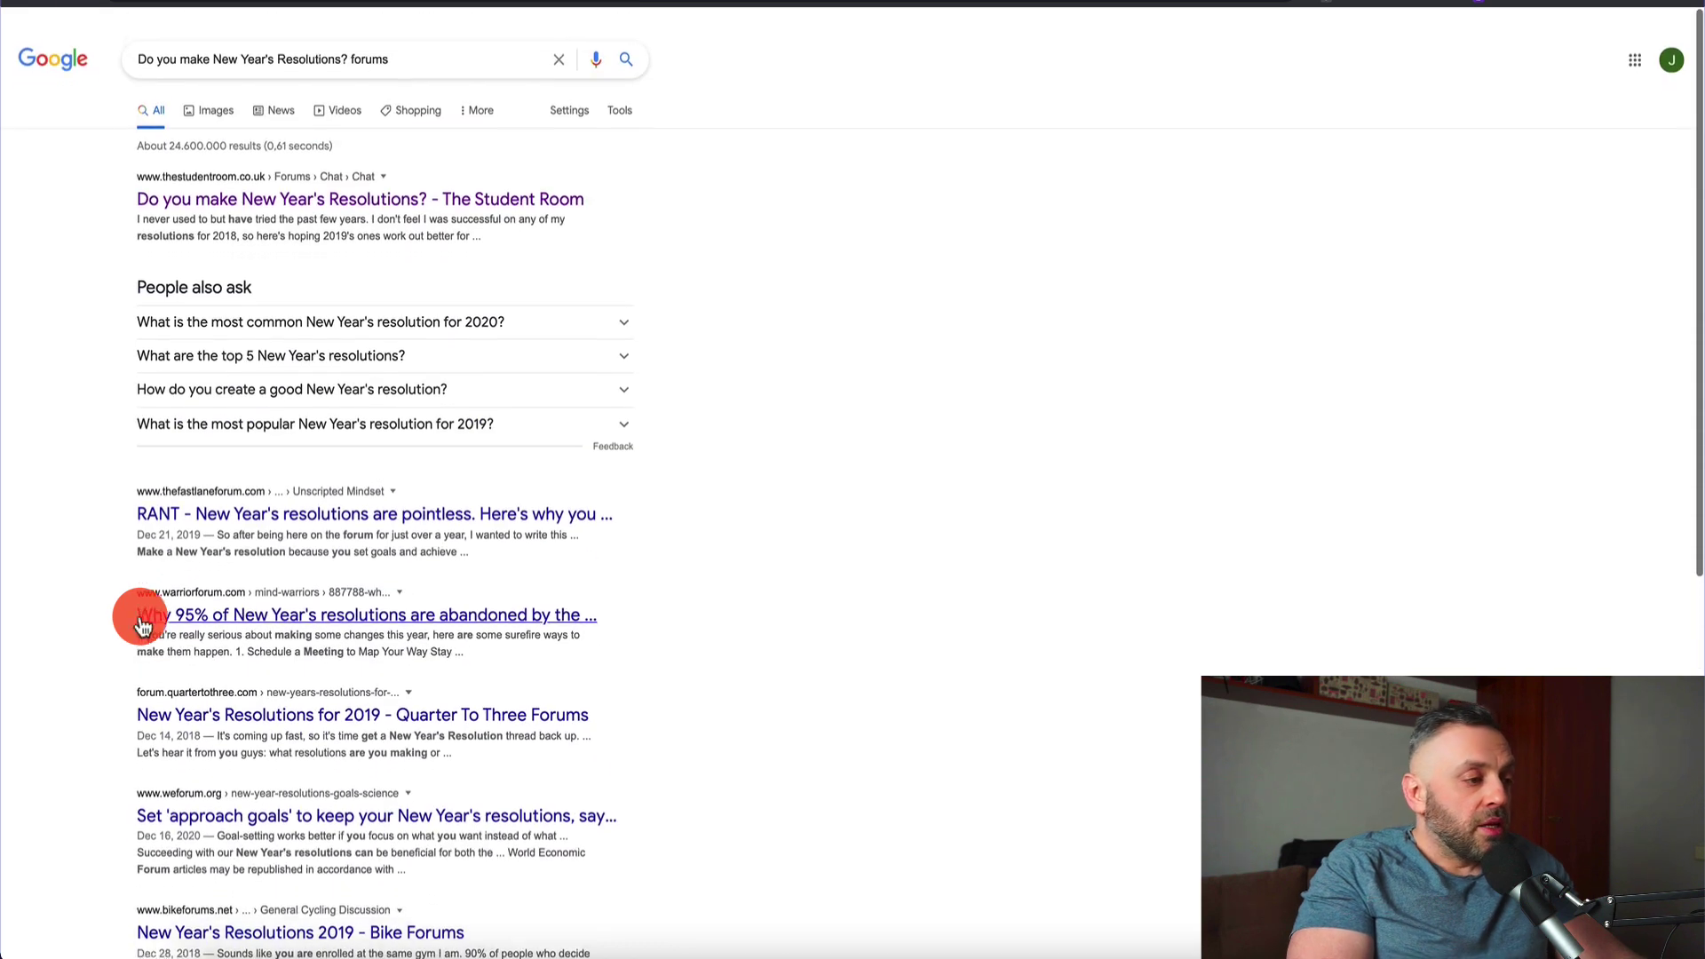
Limit the search results to the past month and scroll through them
click(621, 100)
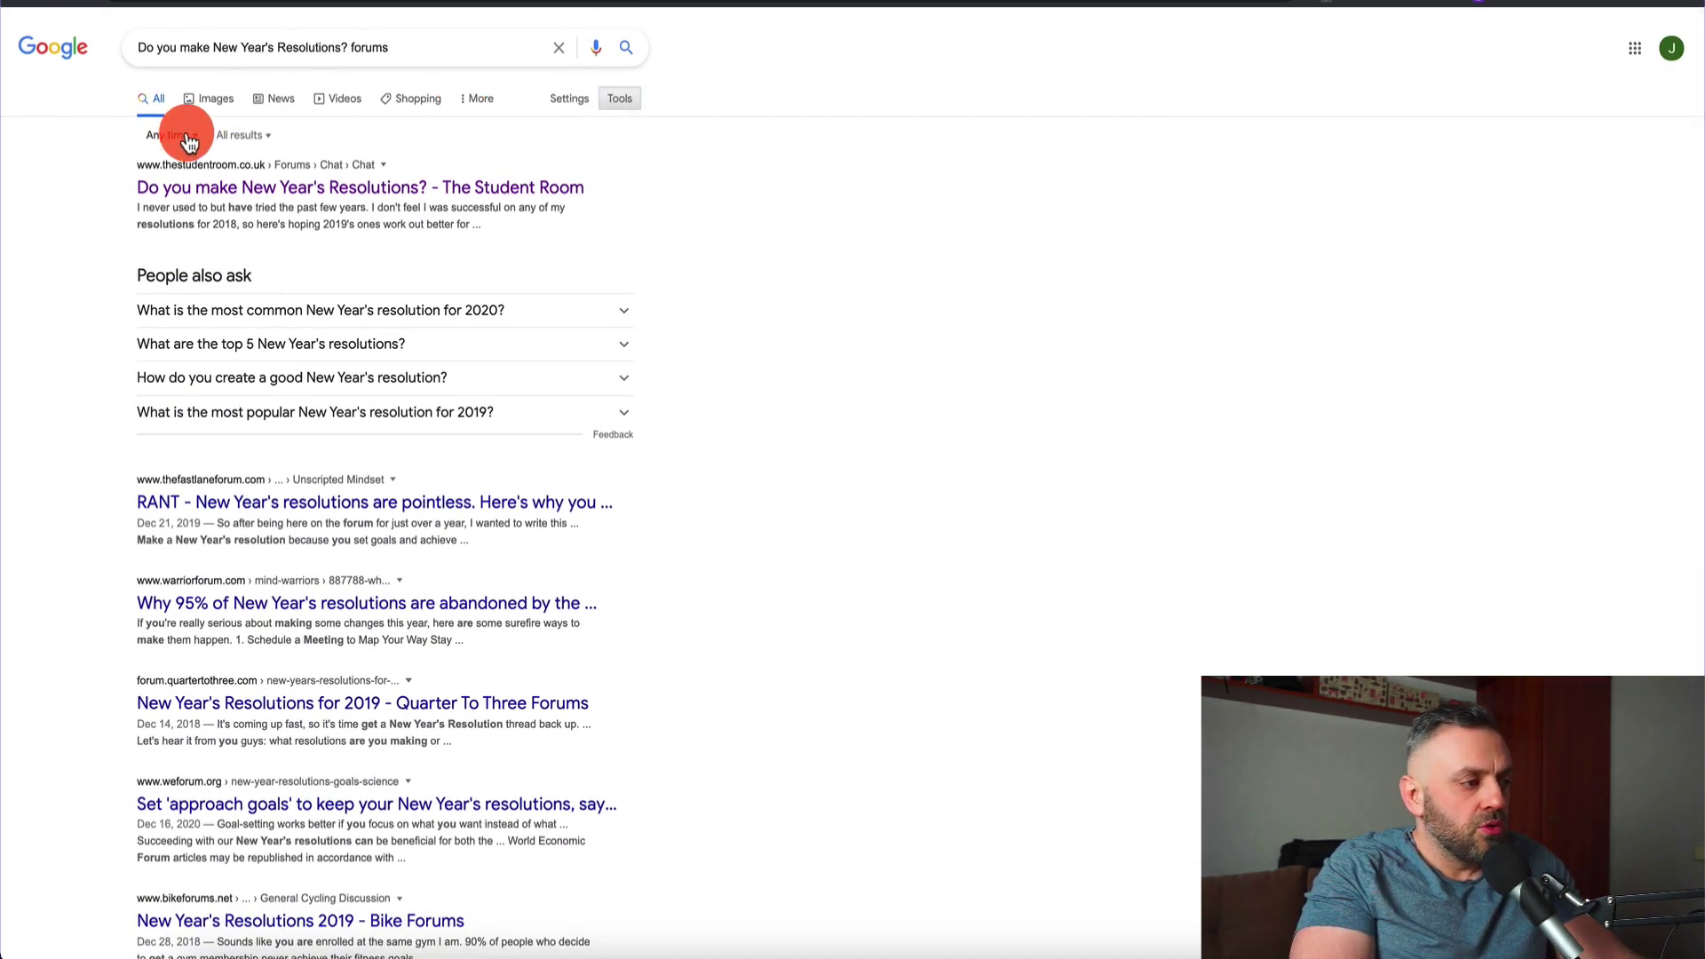
click(171, 135)
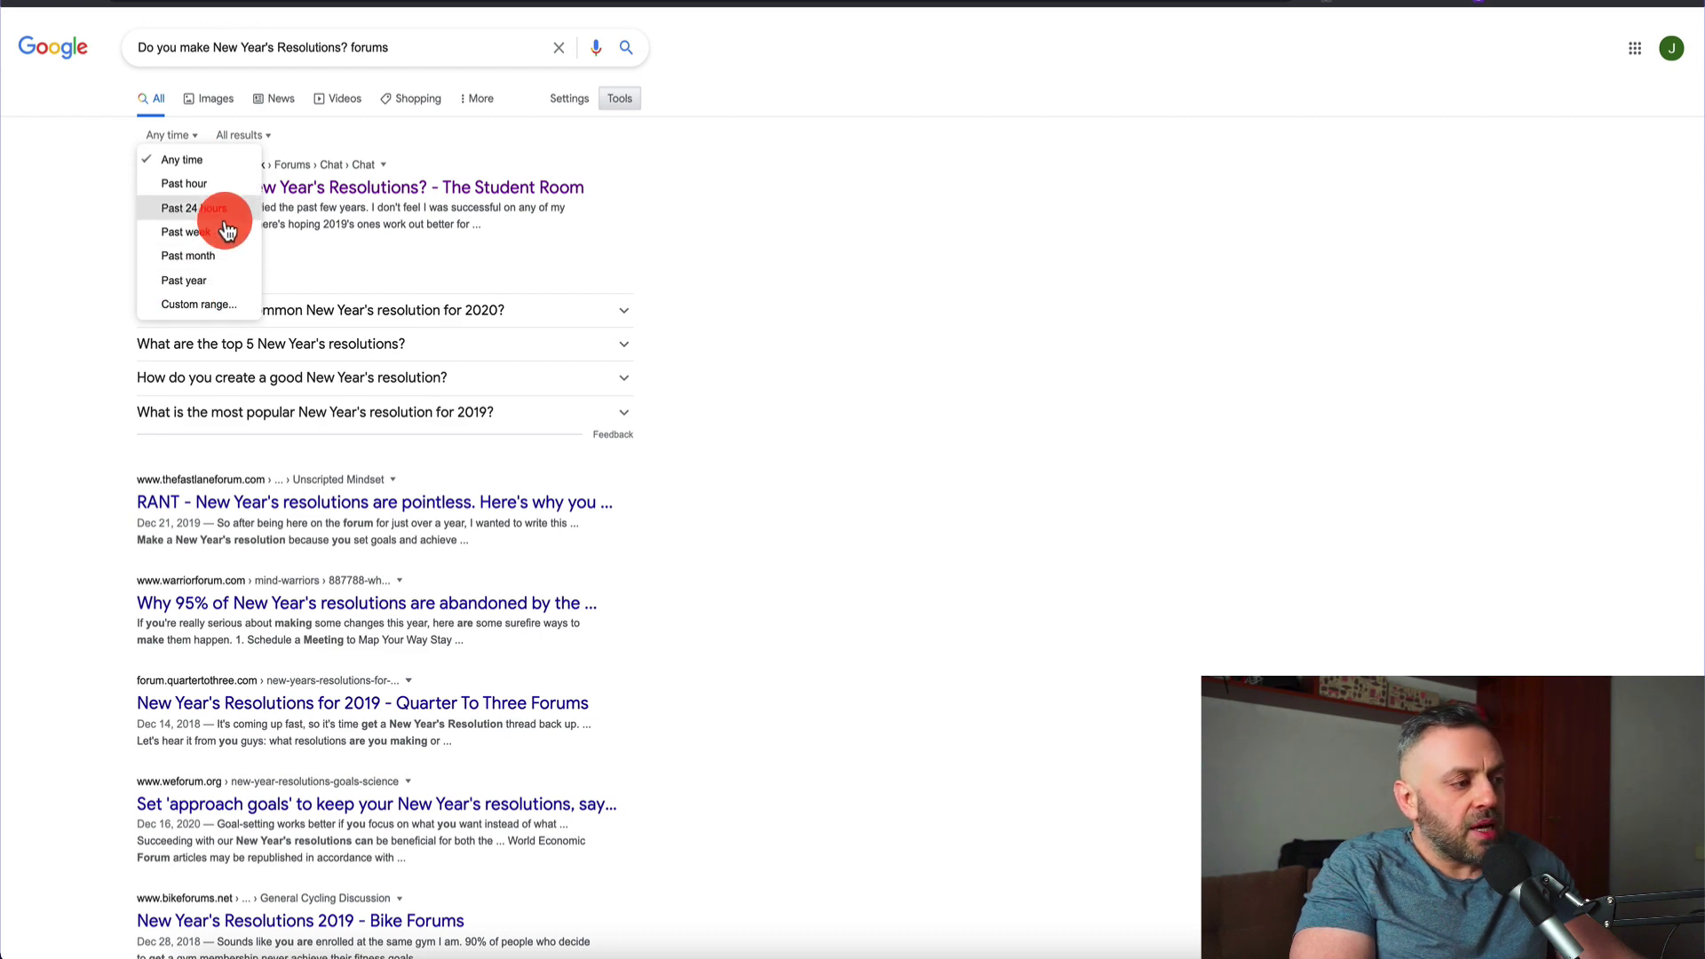
click(217, 257)
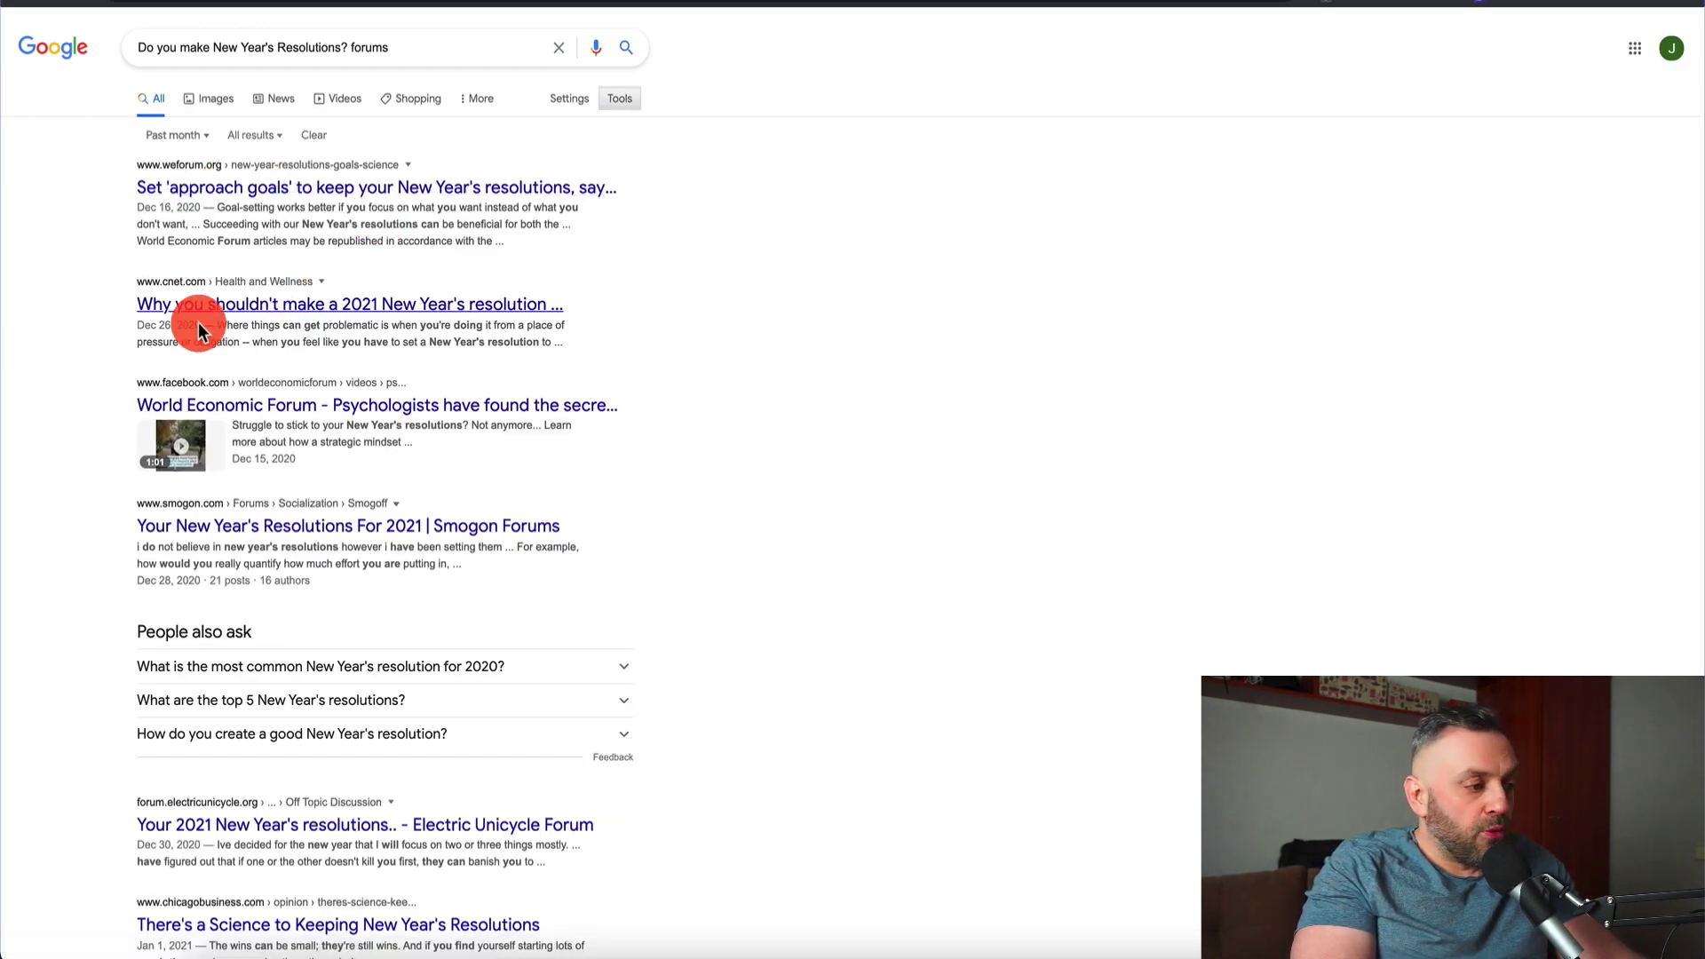
scroll(72, 371, down, 5)
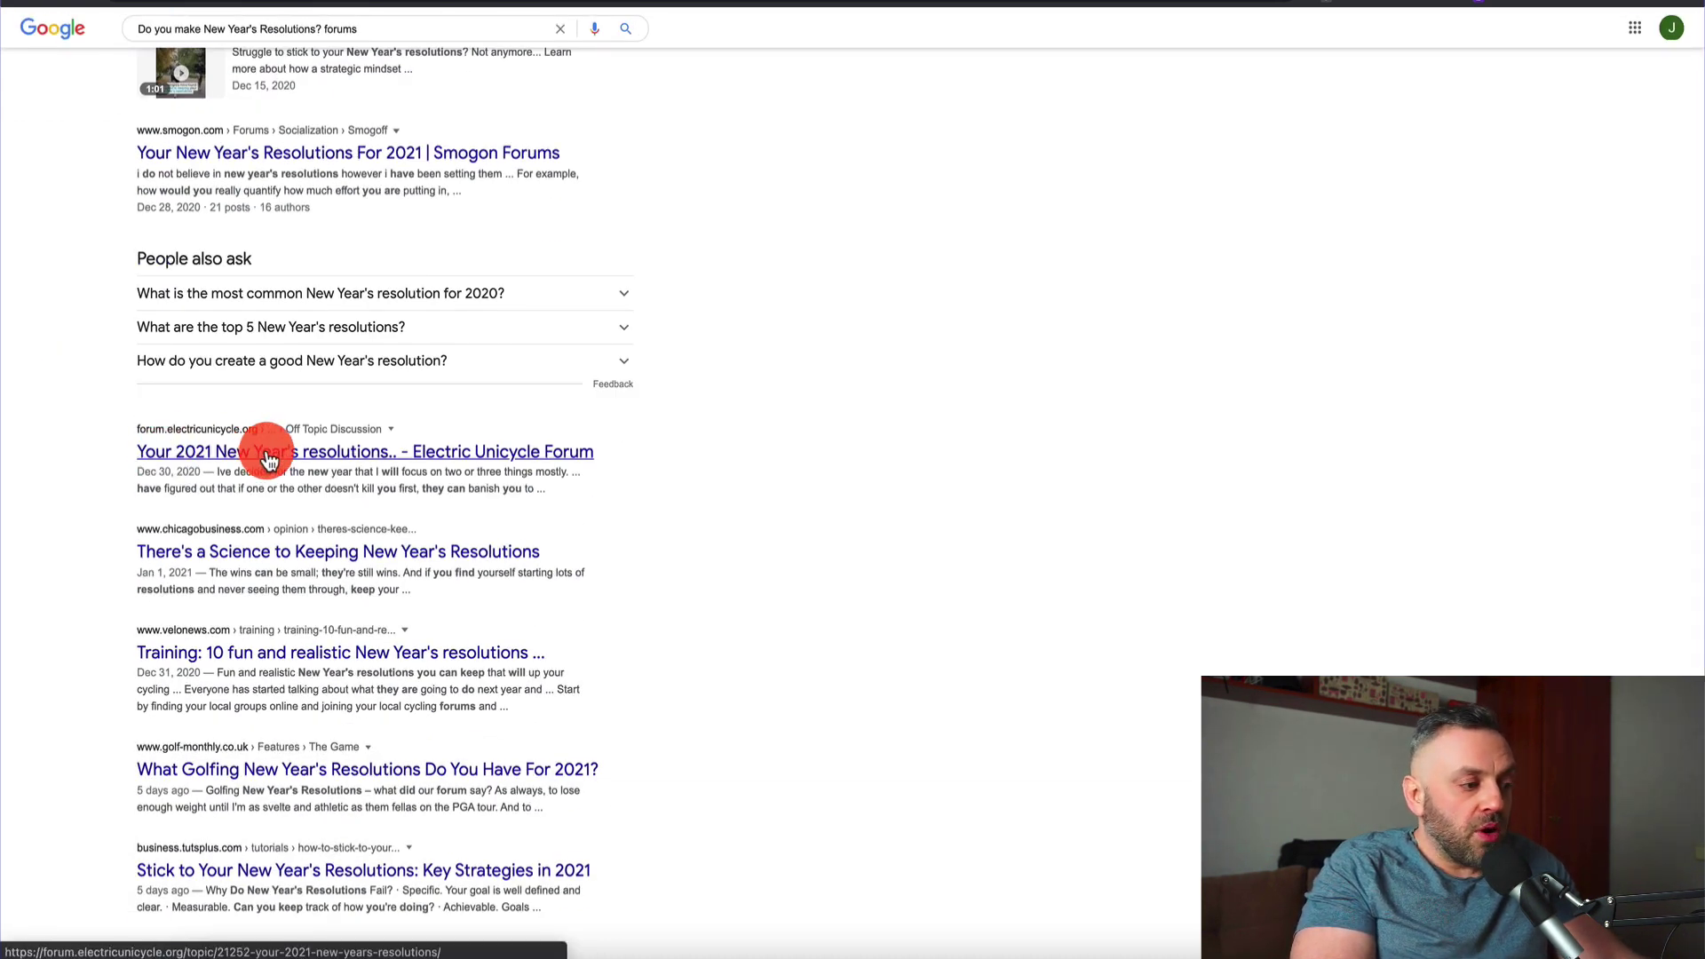
scroll(90, 618, down, 3)
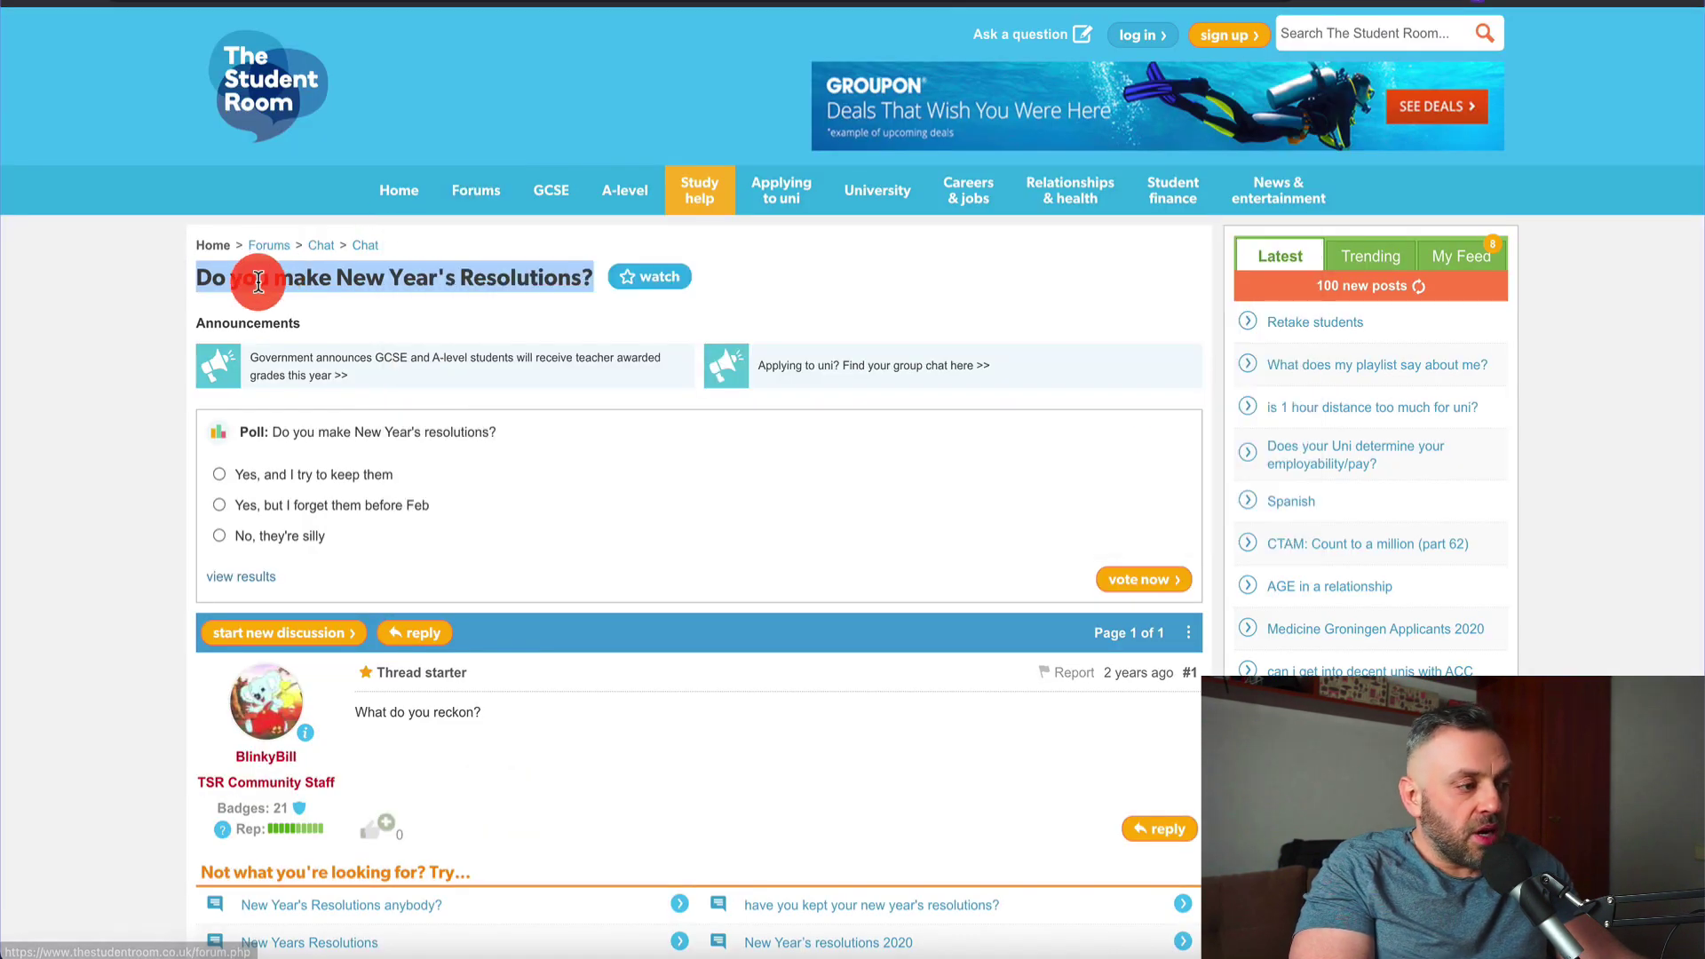
Open the Counselling Online 'New Years Resolutions 2021' thread and scroll through its first post
click(284, 69)
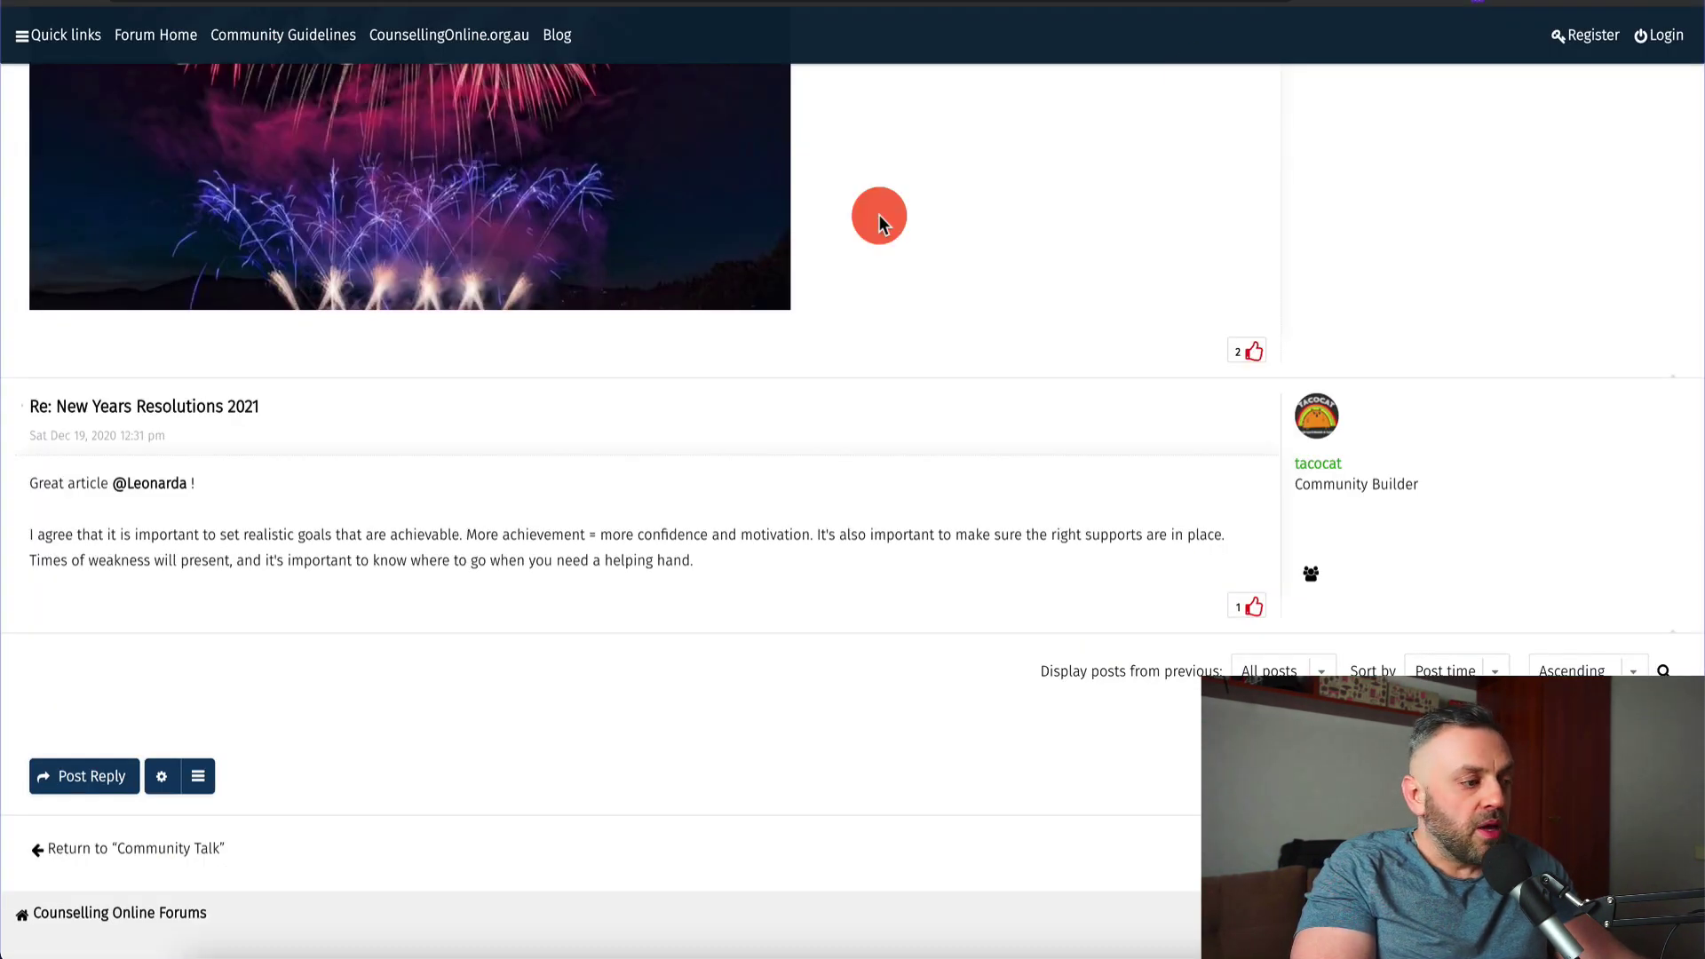
scroll(445, 411, up, 15)
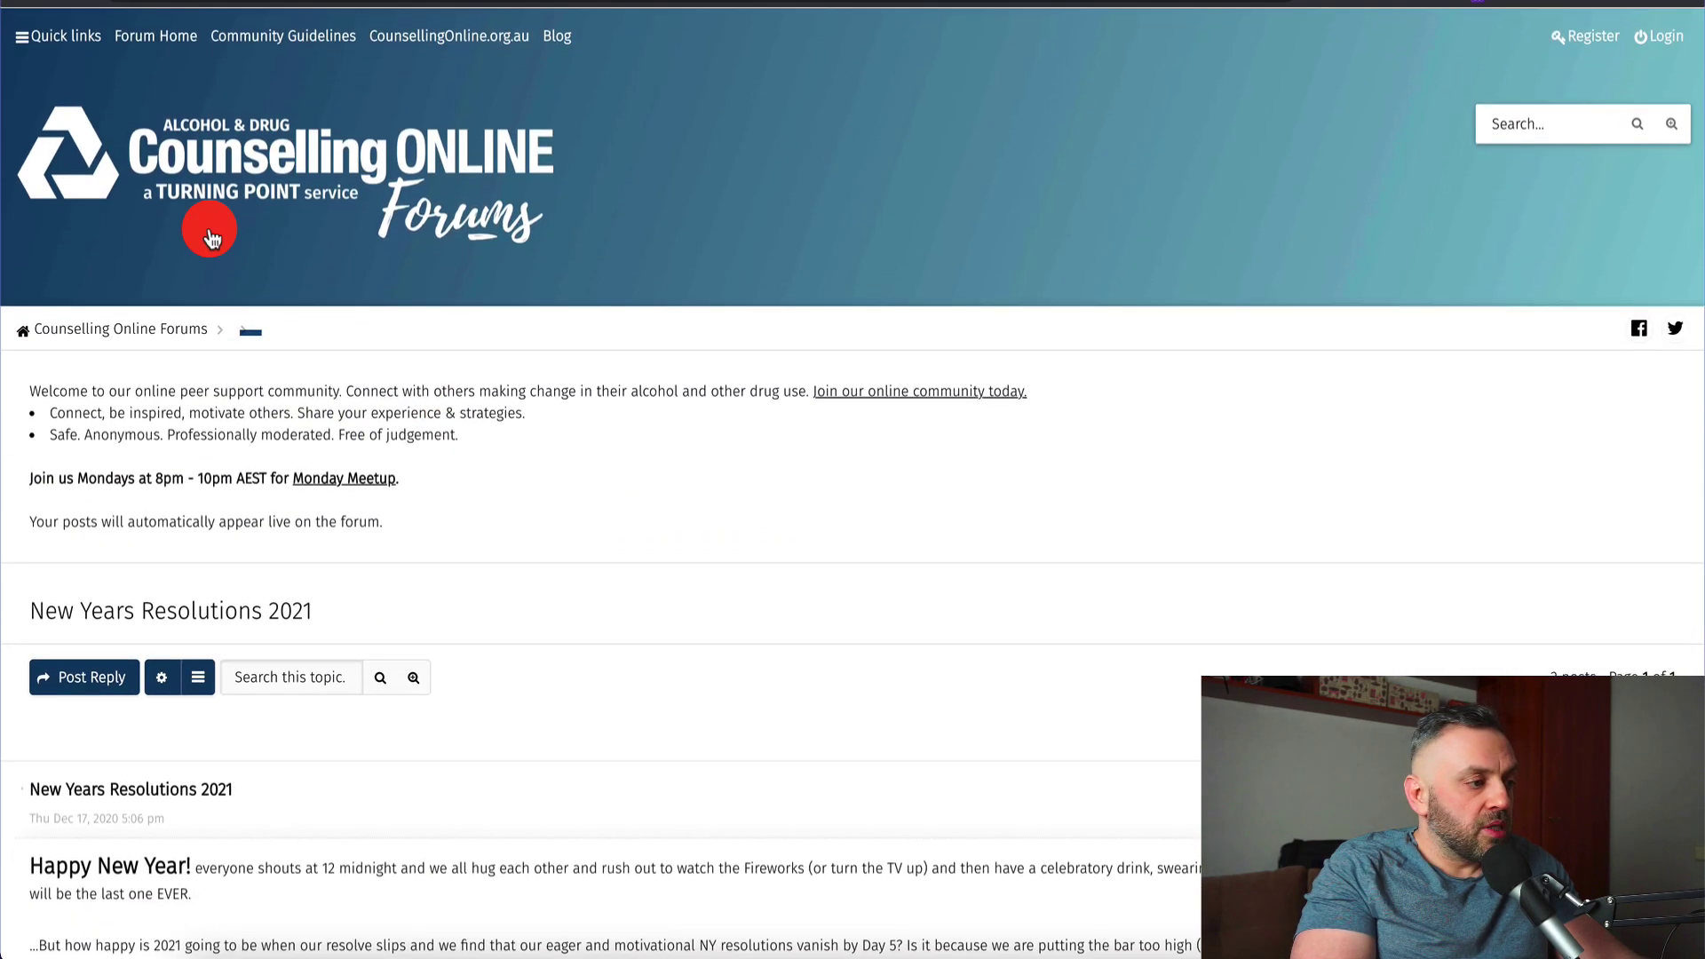
scroll(201, 564, down, 5)
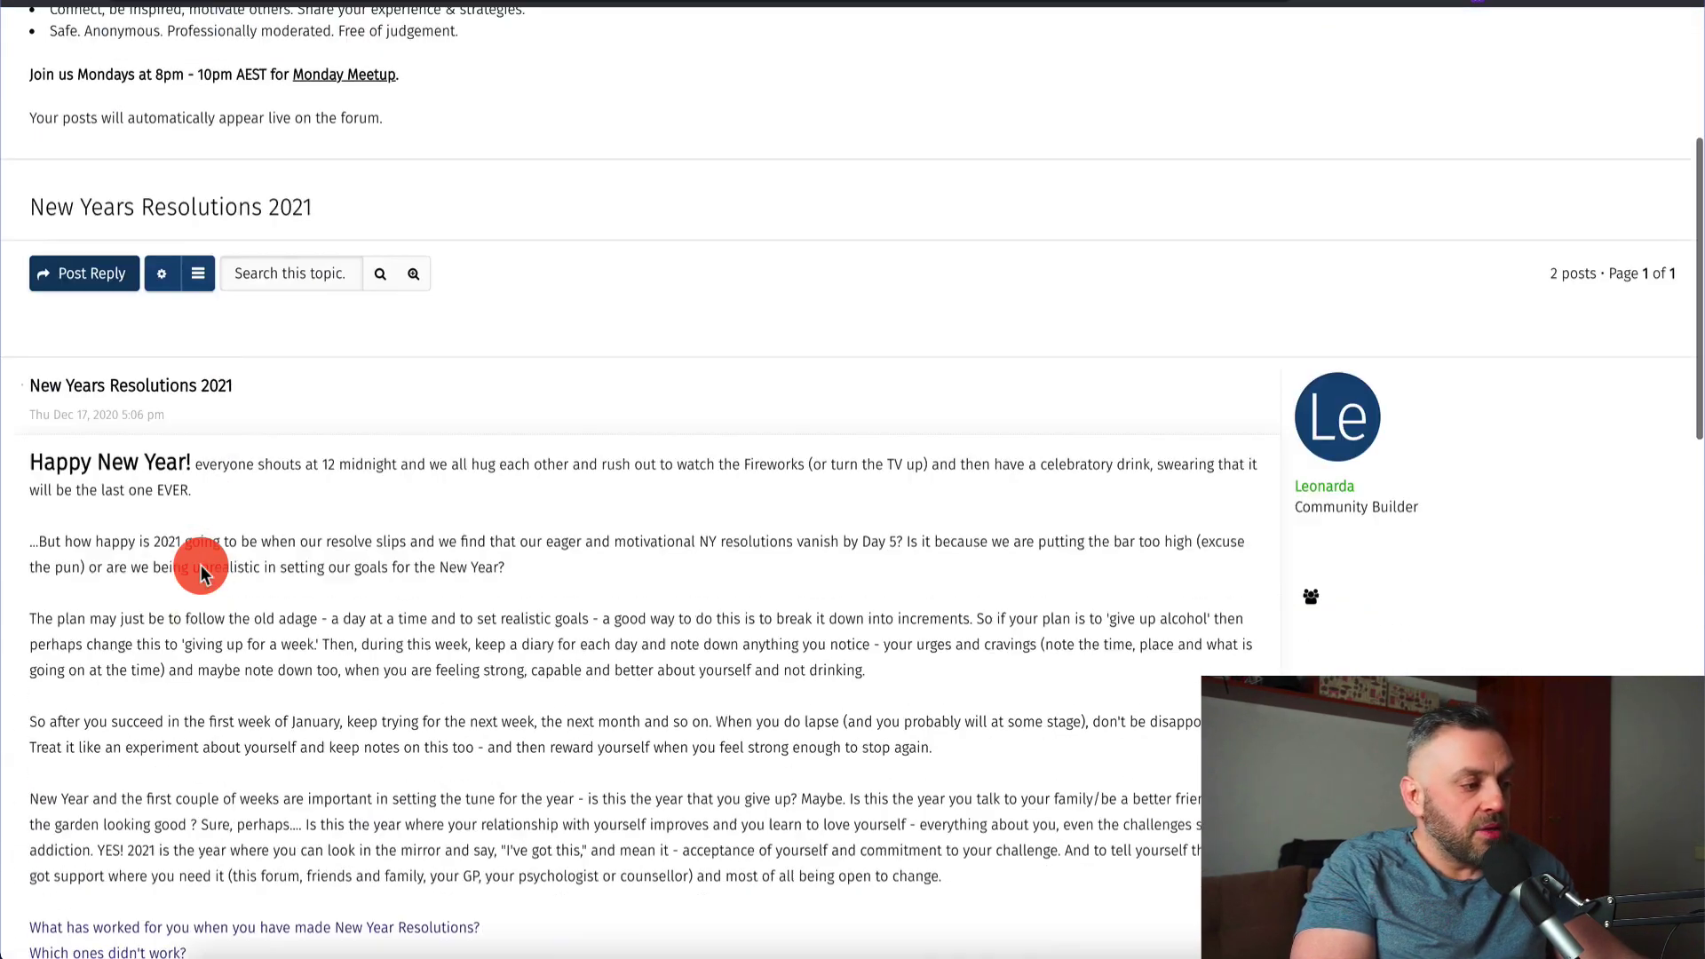
scroll(201, 565, up, 1)
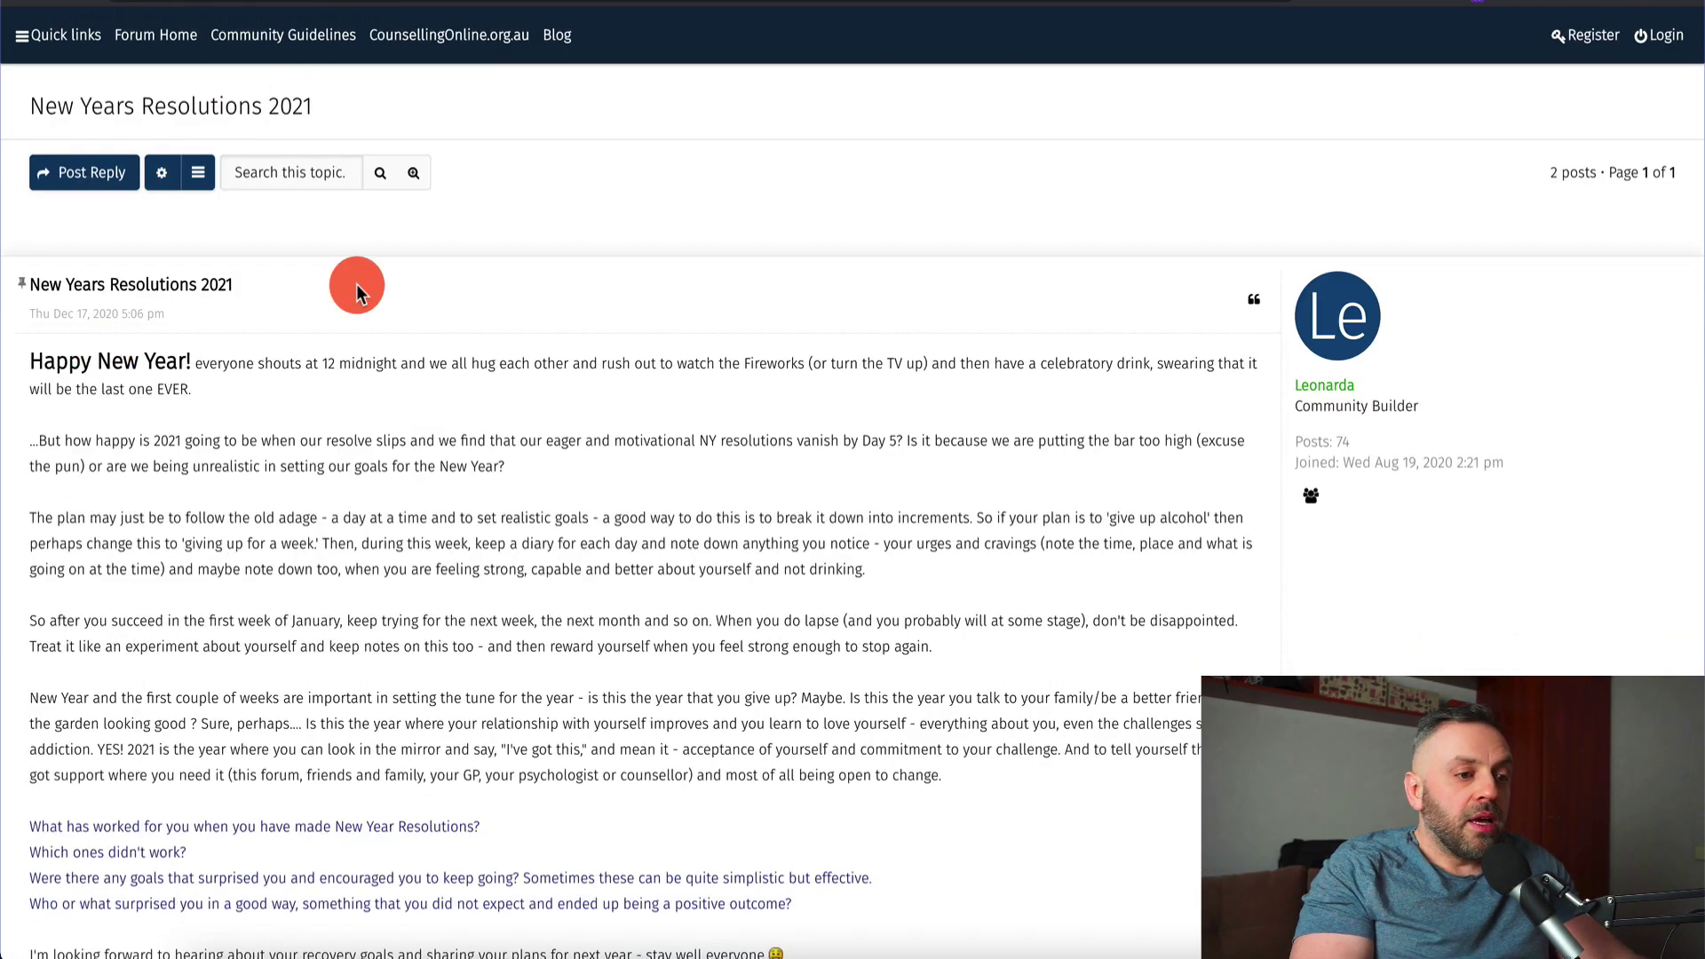